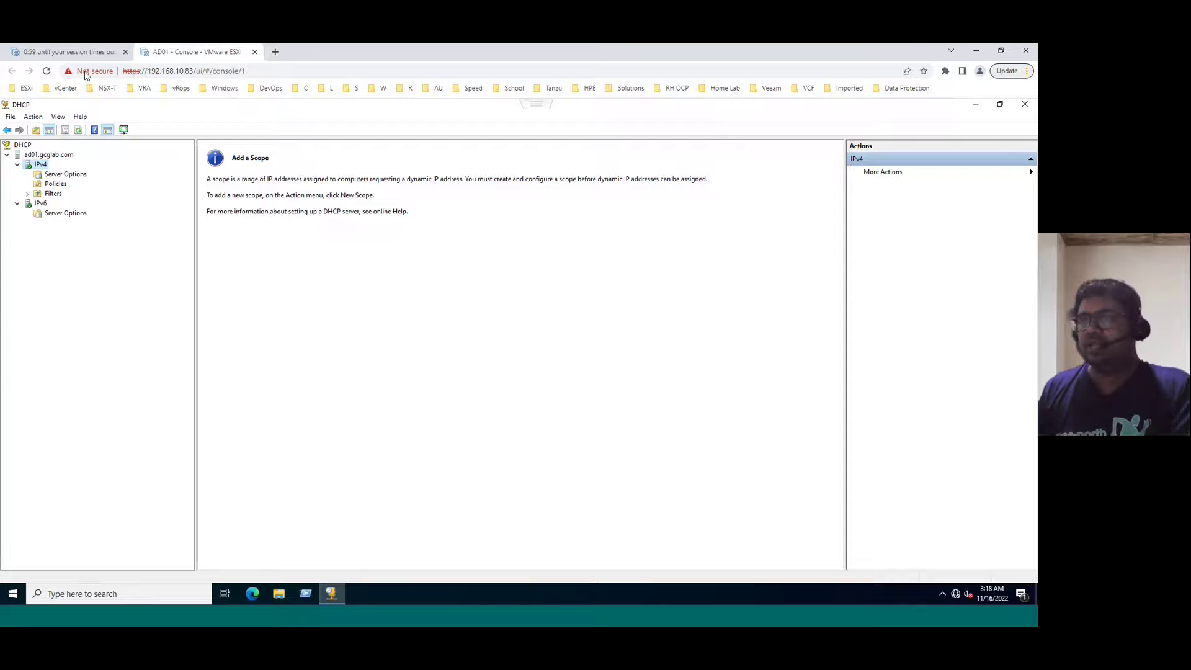
Close the DHCP Manager console window
left_click(1025, 104)
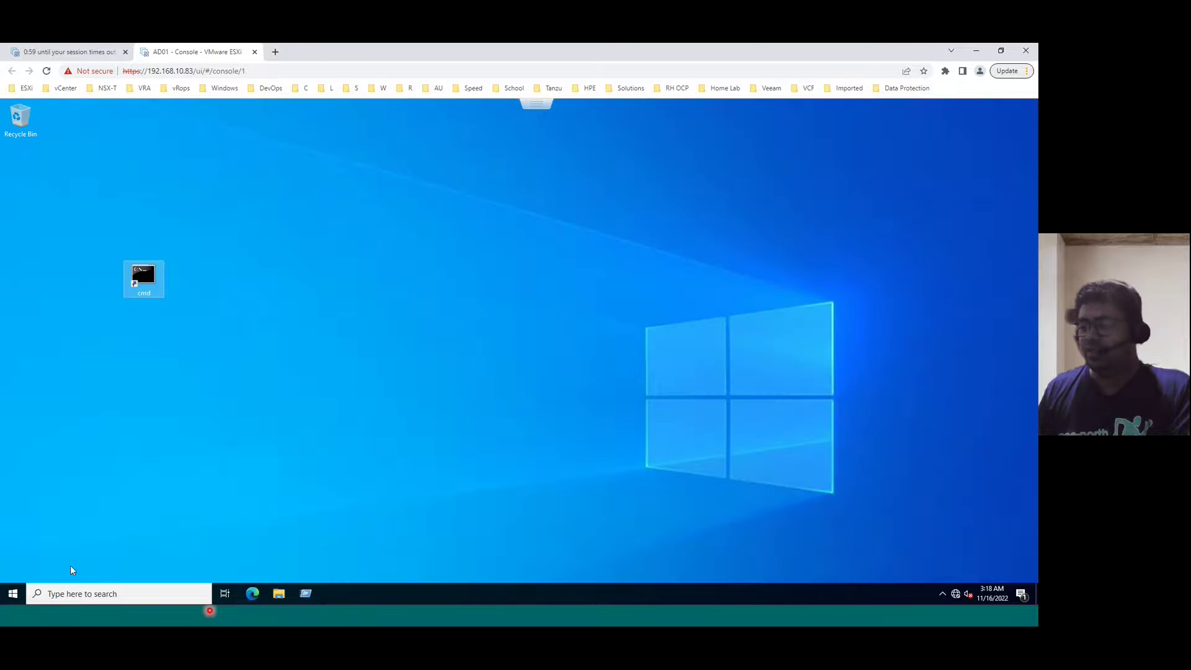
Launch Server Manager and dismiss the Windows Admin Center pop-up so it won't reappear
left_click(14, 593)
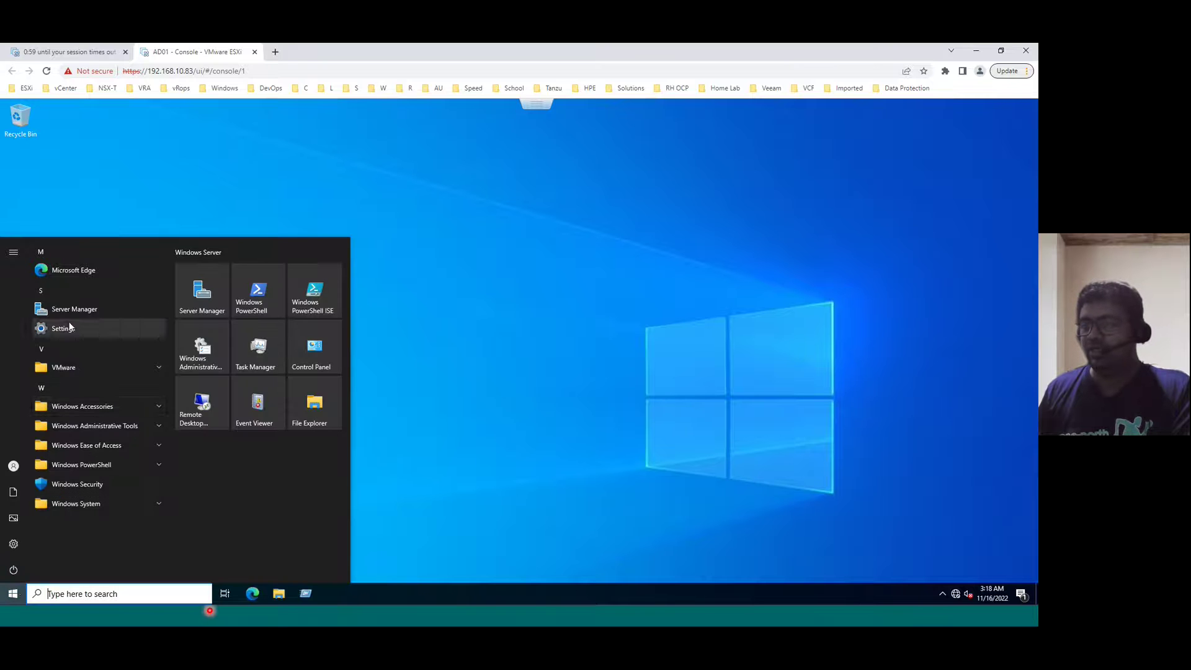
left_click(76, 311)
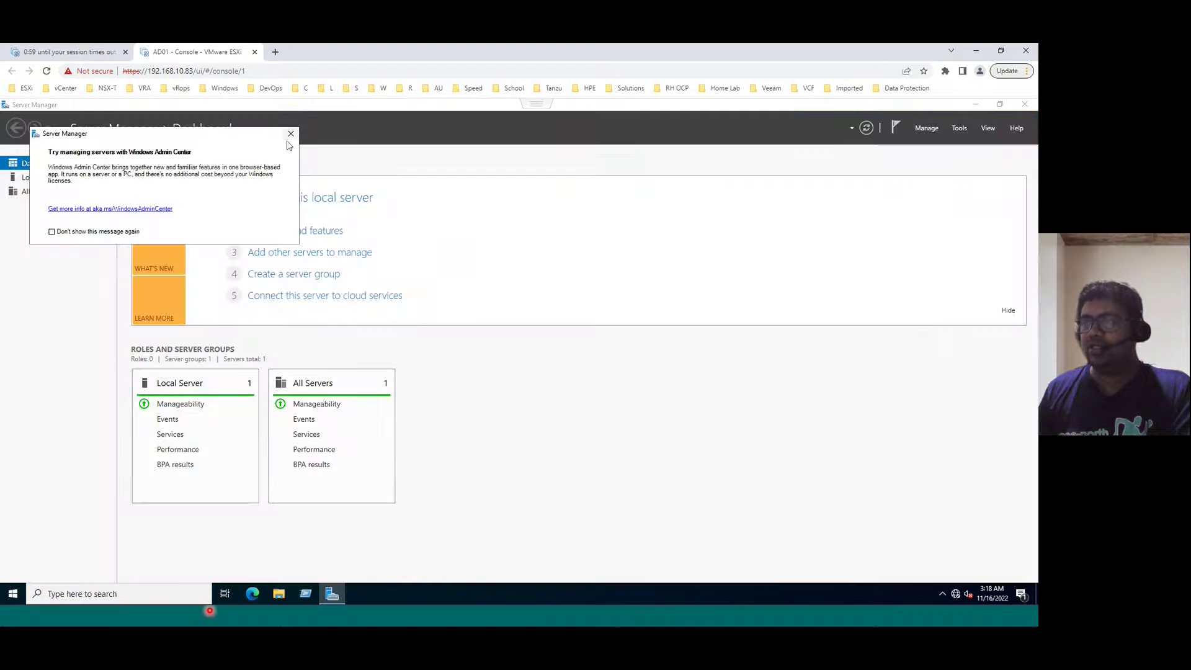
left_click(78, 234)
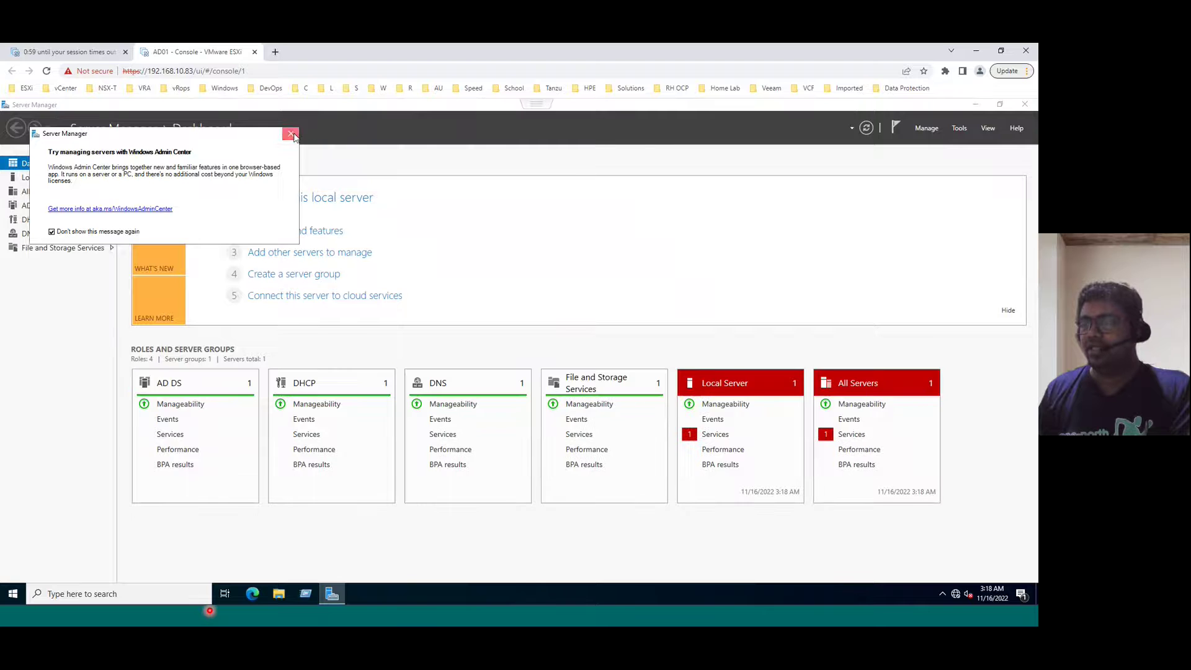
left_click(291, 133)
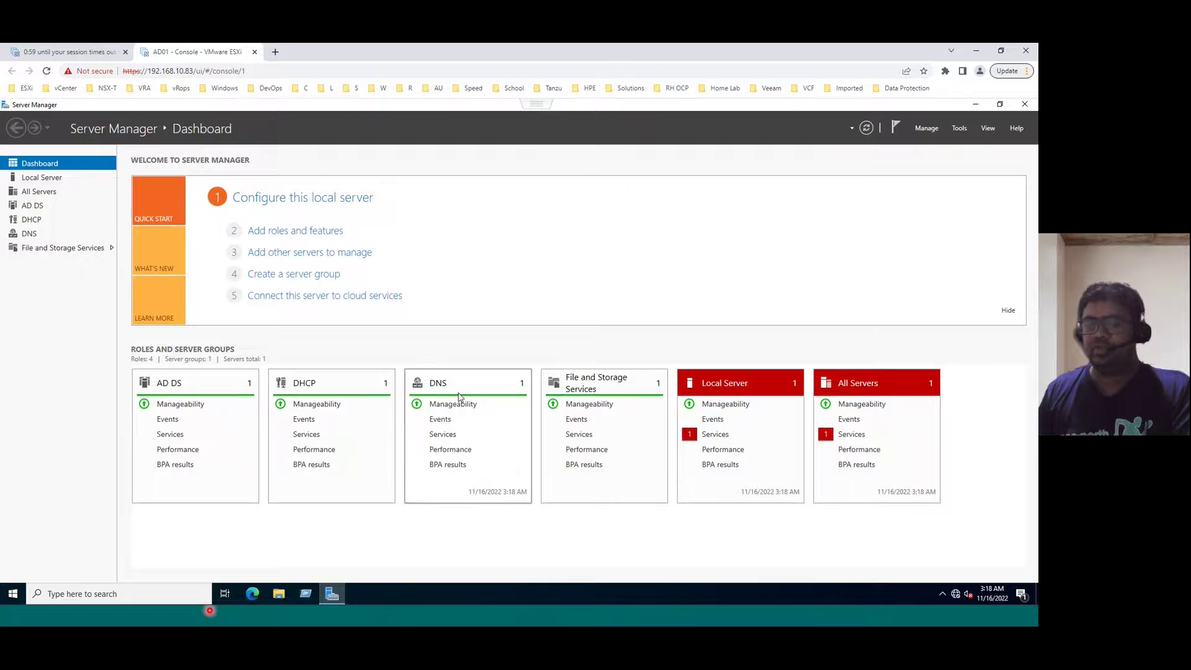
Open DHCP from Tools, maximized with a wider tree pane and ad01.gcglab.com expanded
left_click(960, 128)
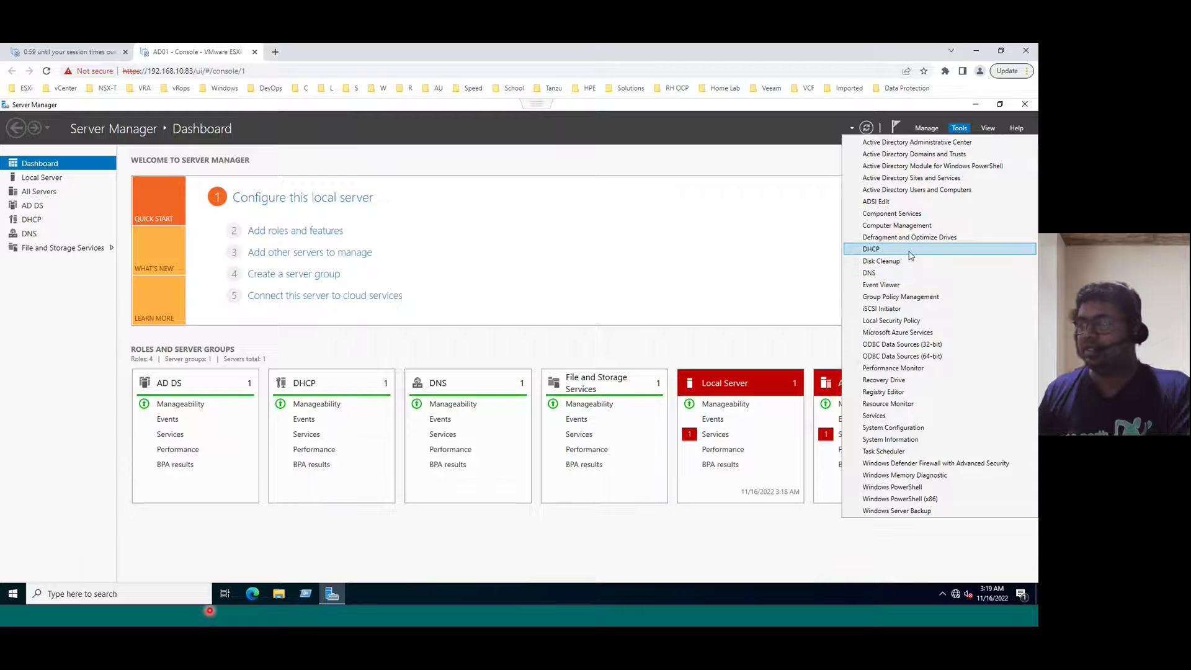
left_click(909, 253)
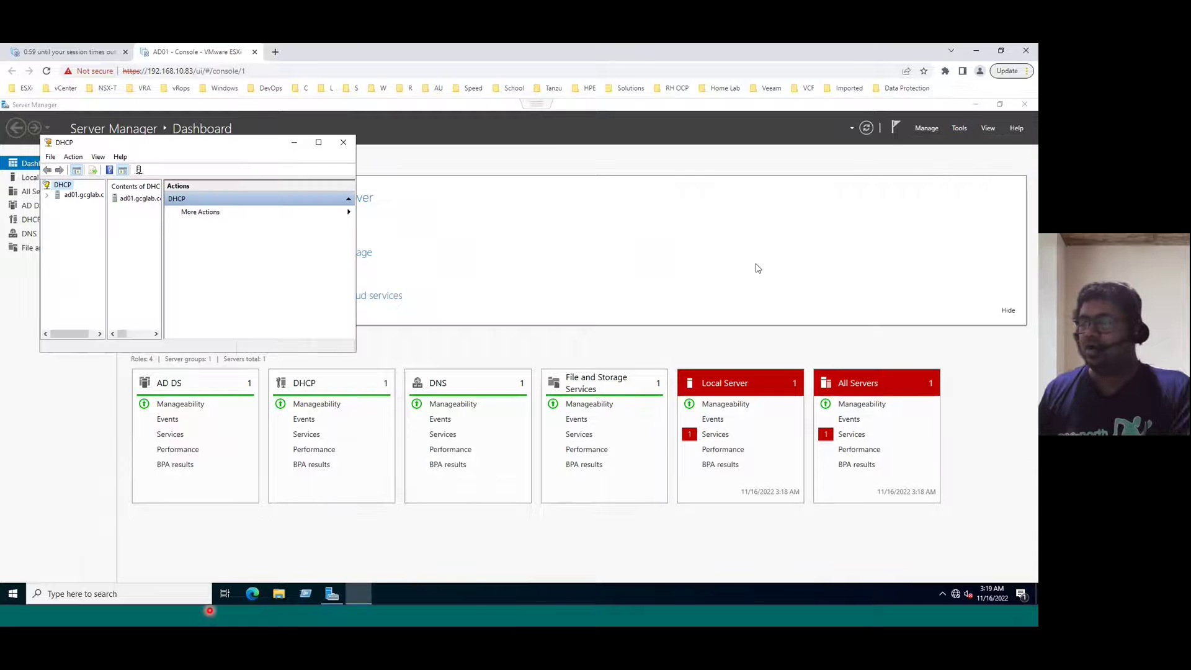
left_click(318, 144)
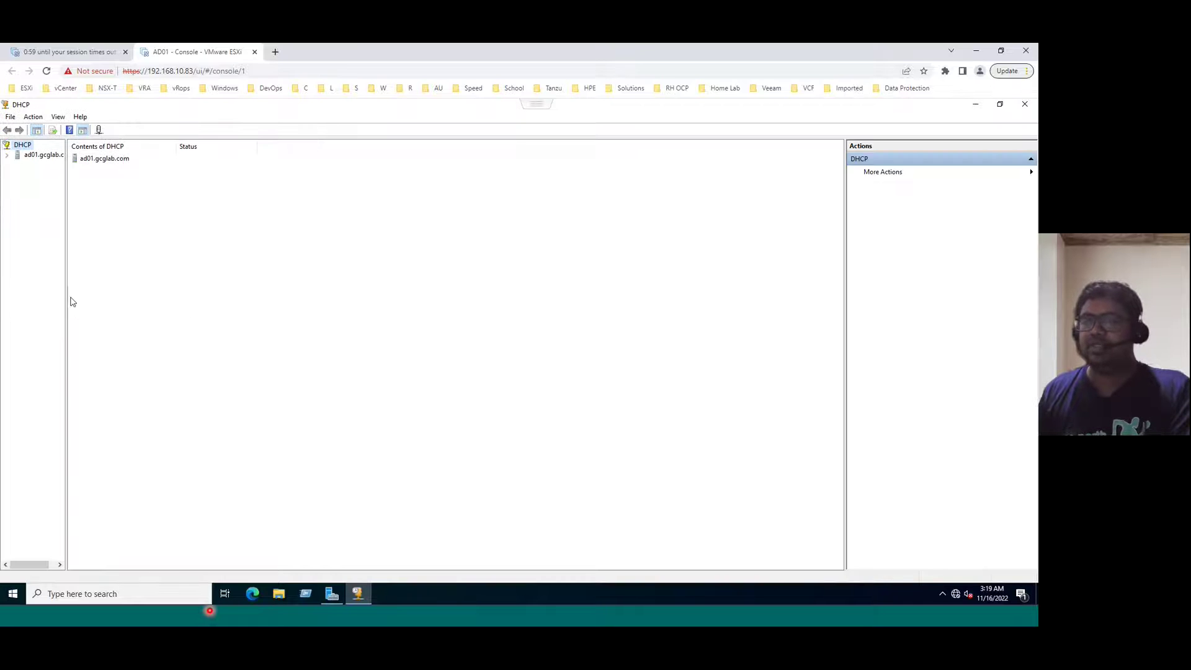
left_click_drag(66, 288, 162, 280)
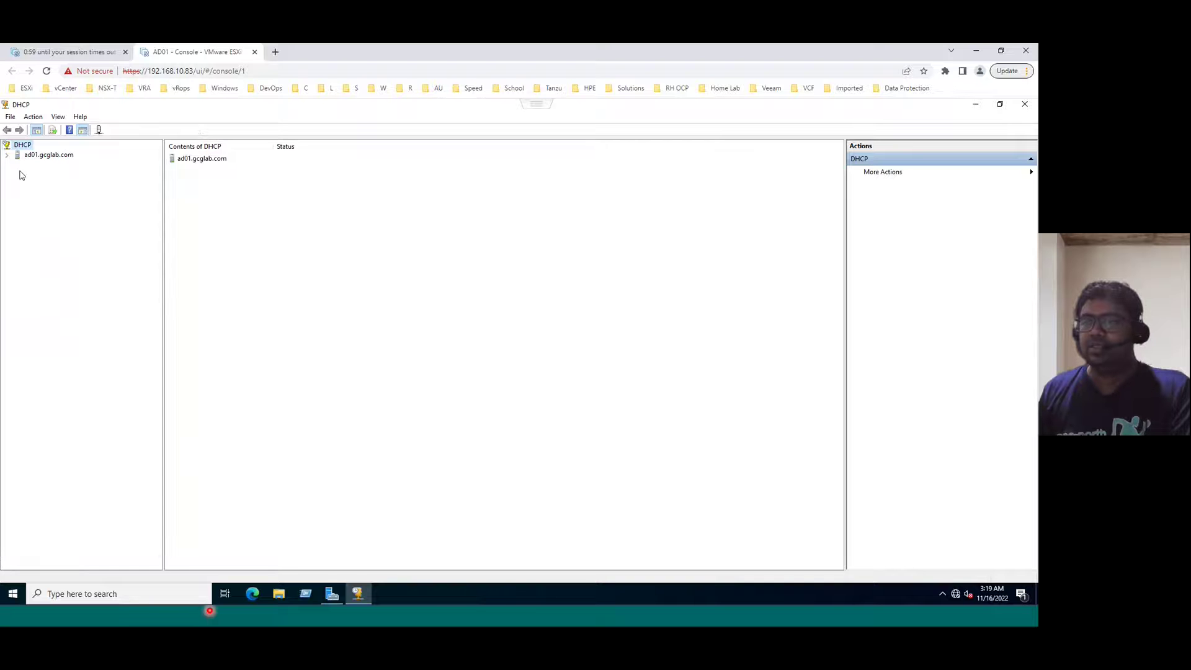
left_click(7, 155)
left_click(44, 155)
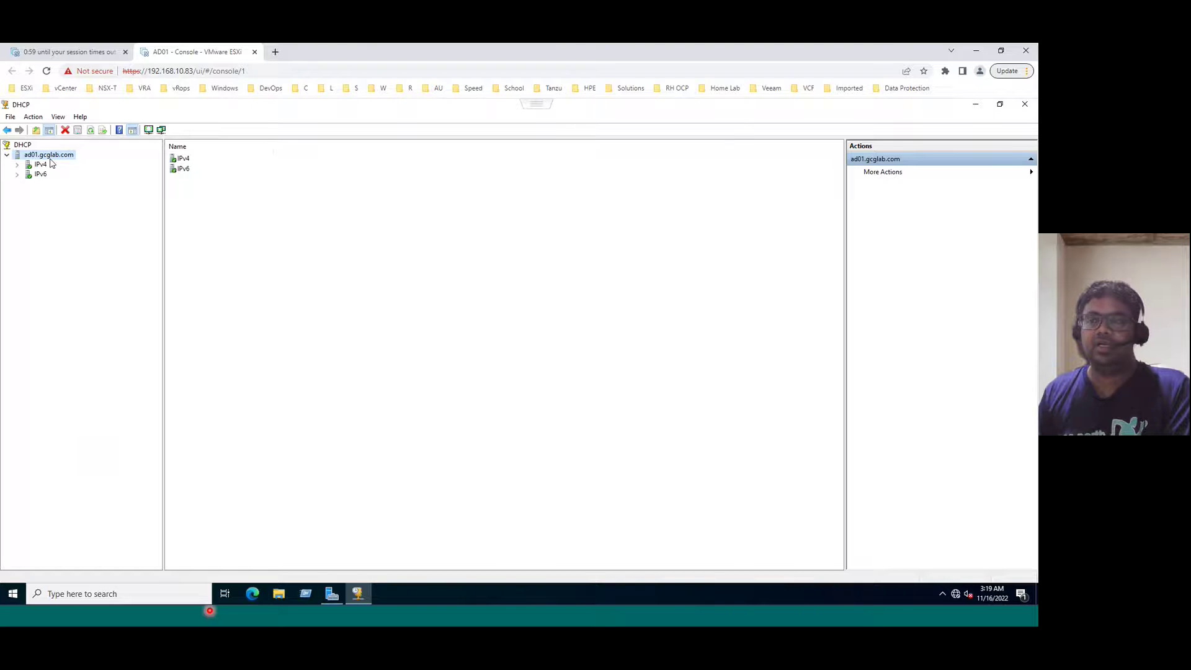
Expand the IPv4 and IPv6 nodes and select IPv4
left_click(17, 165)
left_click(17, 203)
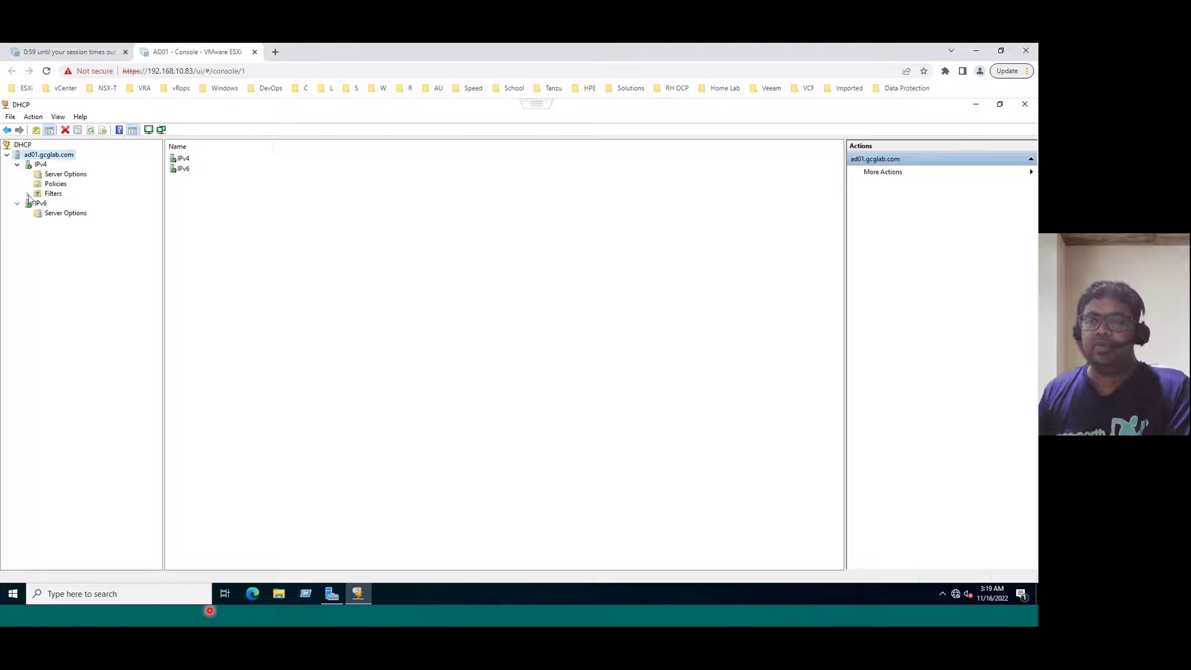
left_click(41, 165)
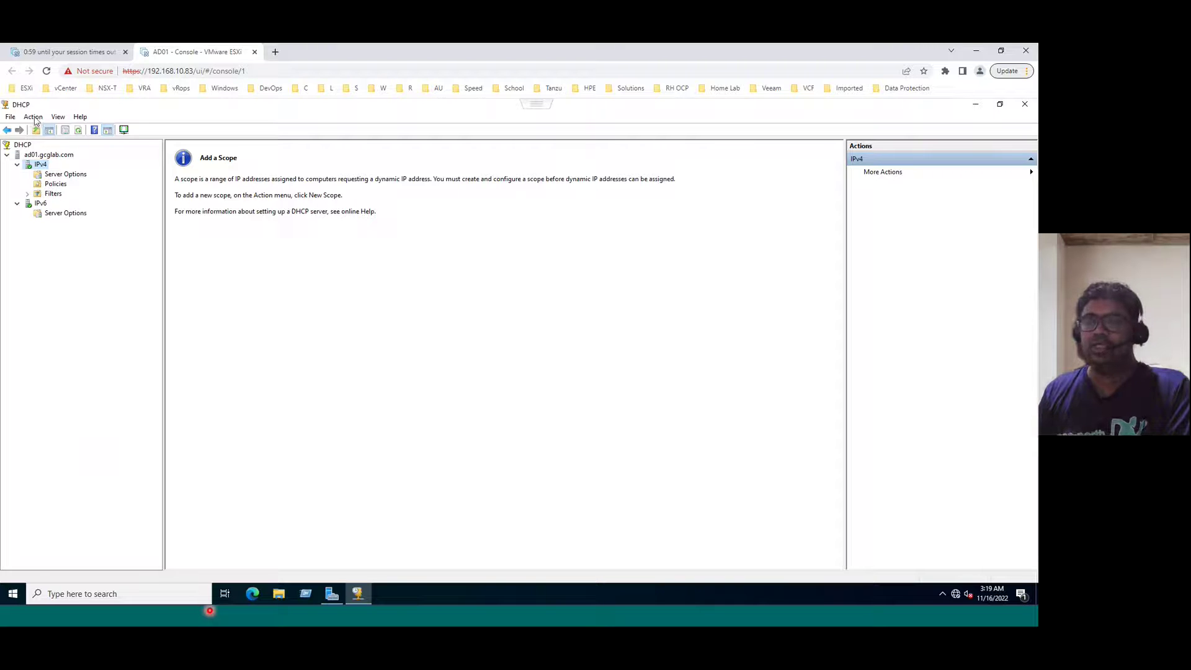
Check the Action menu, then bring up IPv4's context menu containing New Scope
left_click(35, 118)
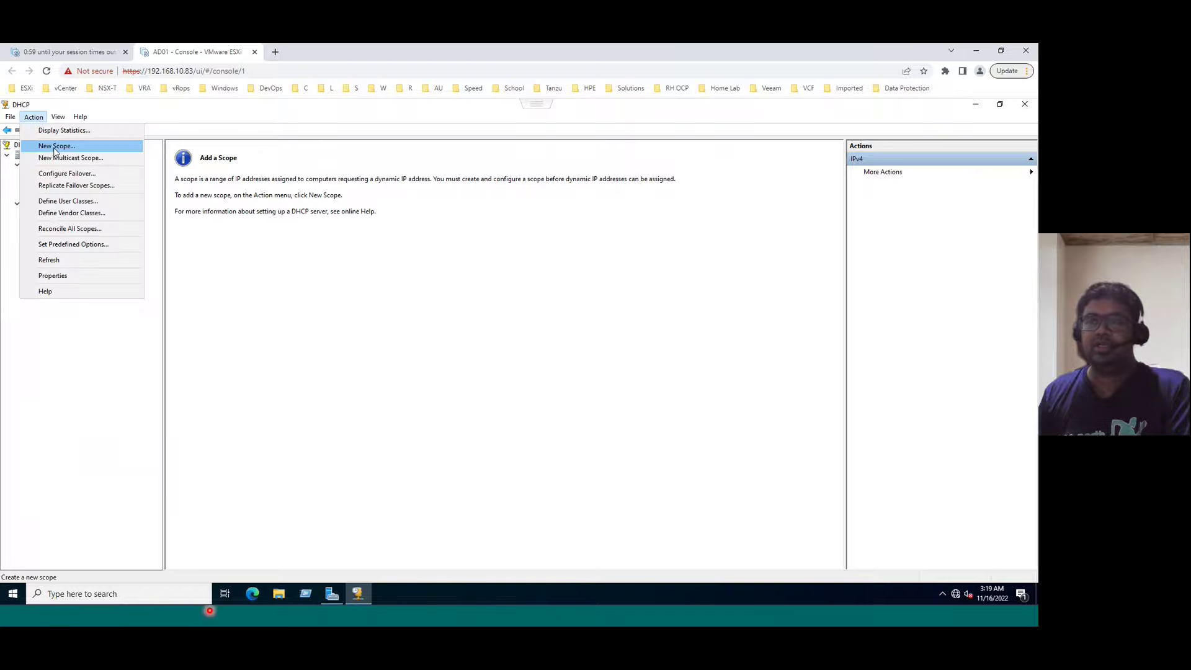
left_click(346, 258)
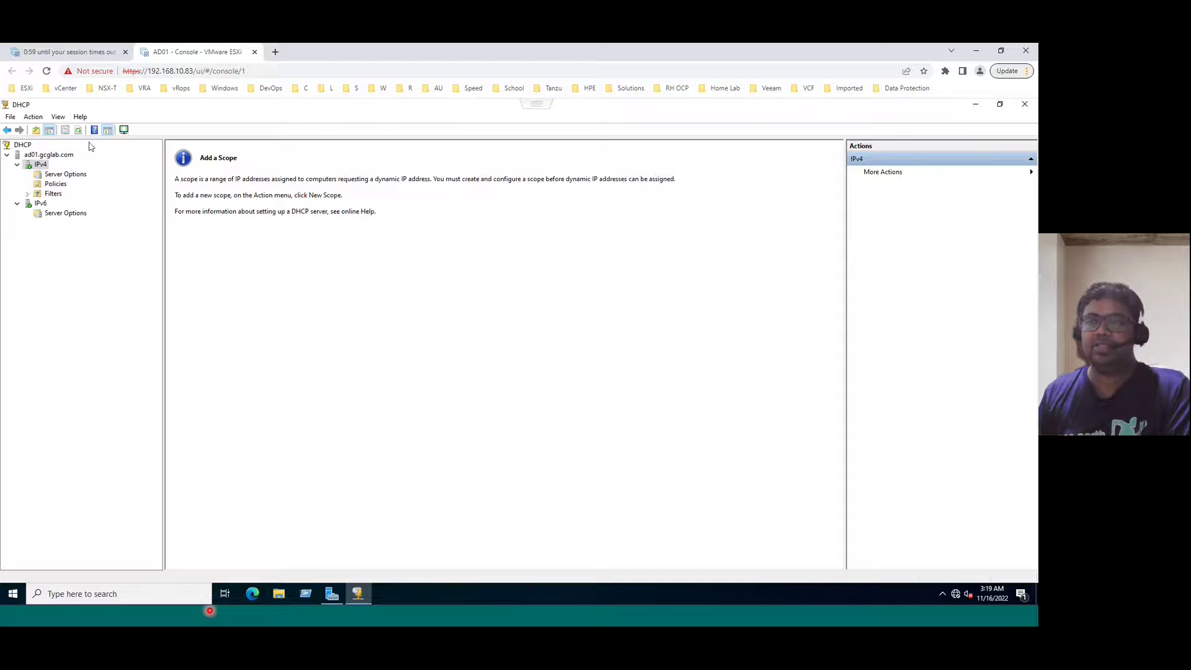
left_click(34, 118)
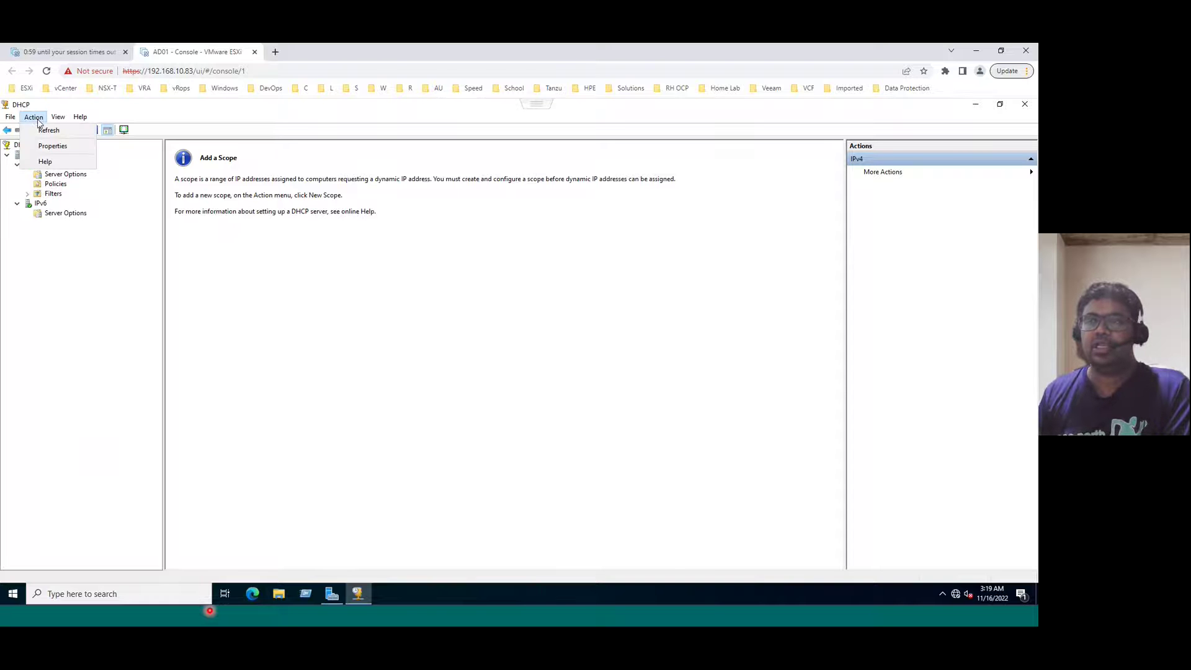
left_click(34, 117)
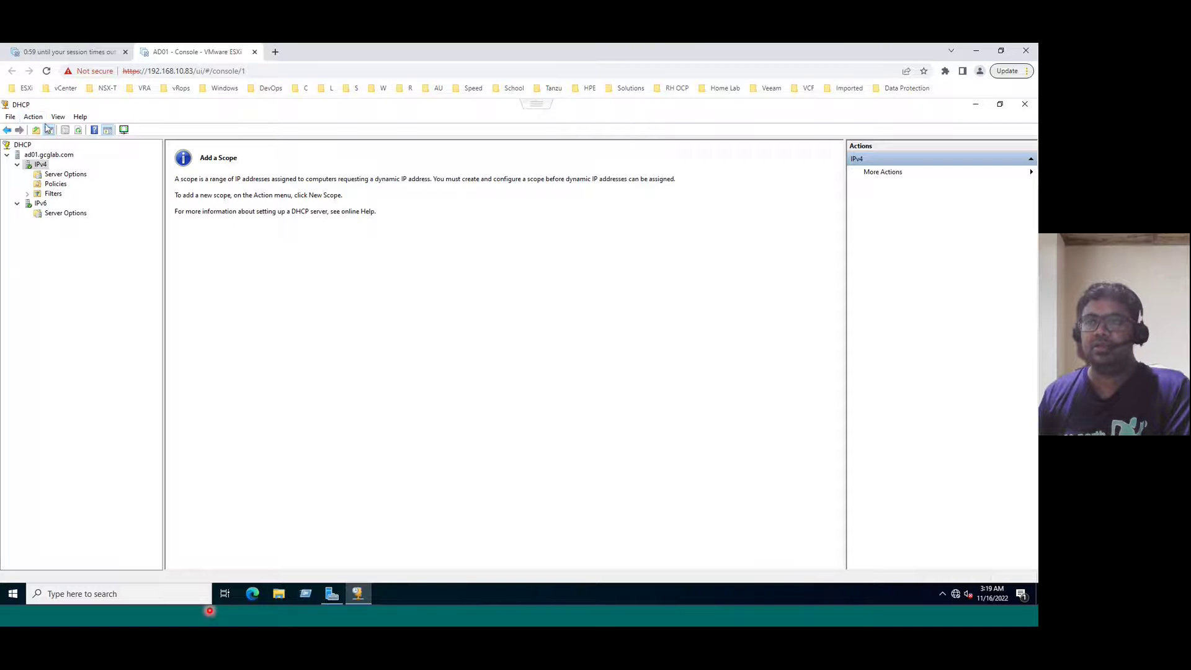
left_click(34, 118)
left_click(37, 118)
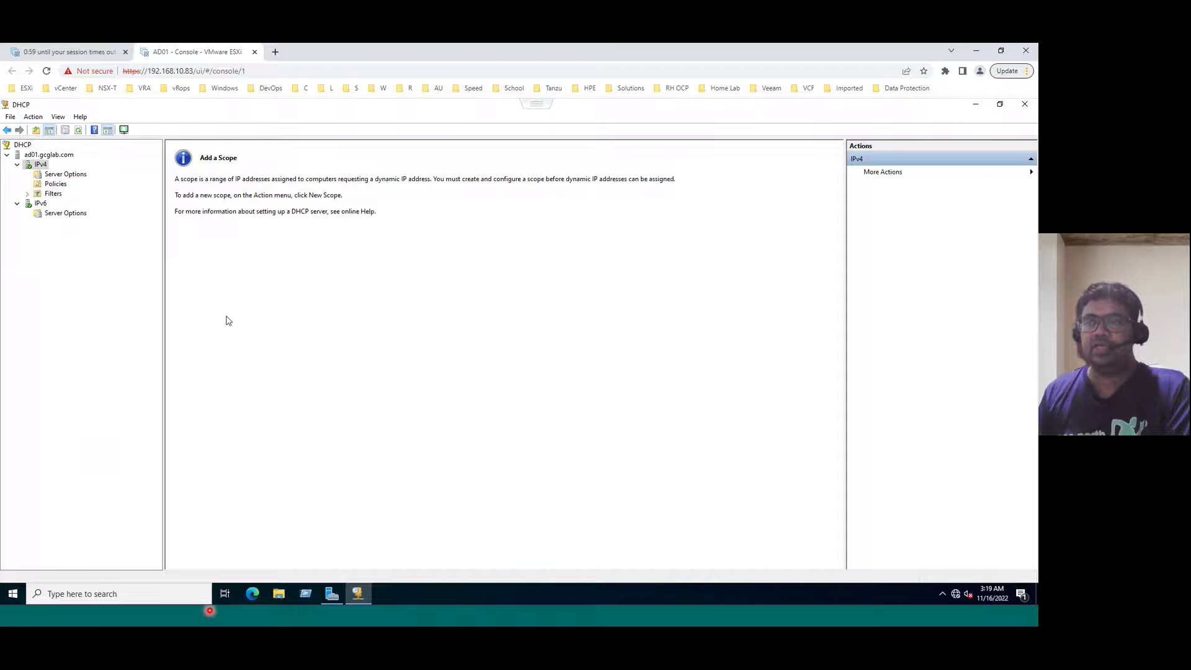
right_click(41, 165)
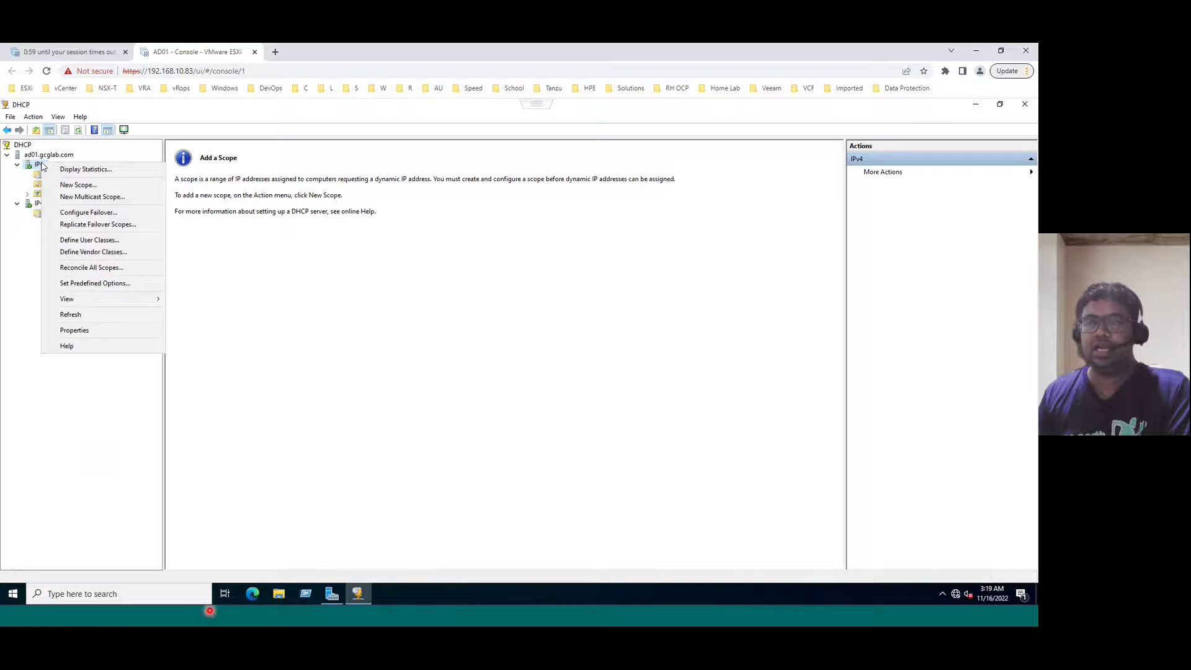
Start the New Scope Wizard, naming the scope Scope-01 with description Scope-01
left_click(72, 188)
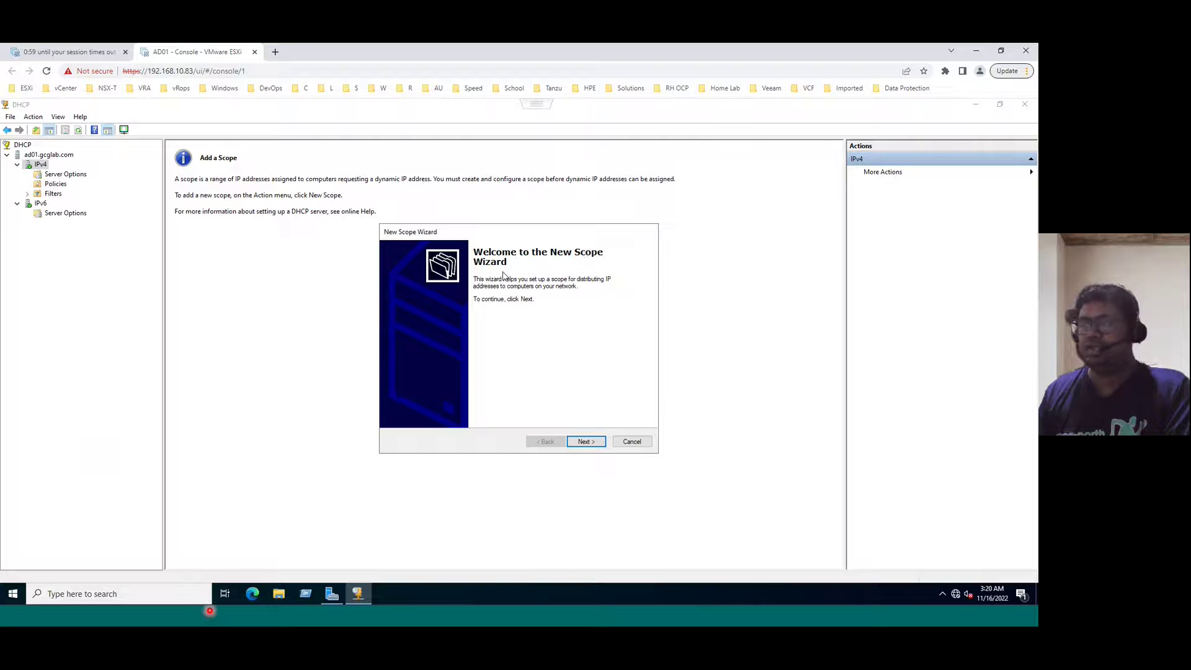
left_click(585, 441)
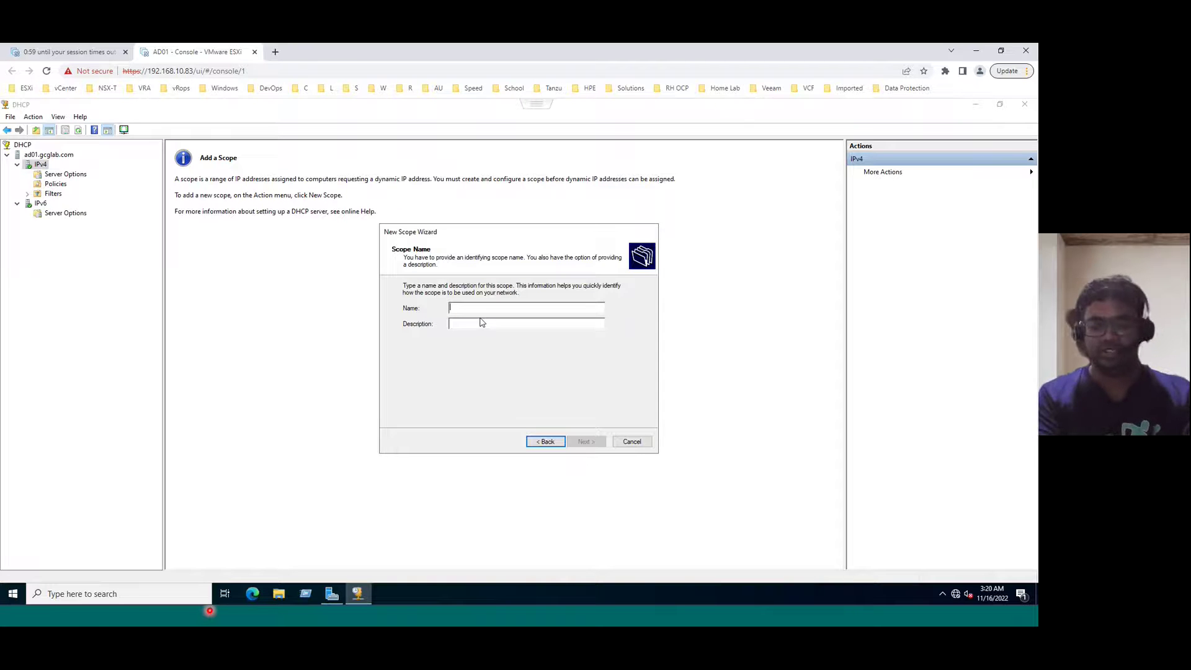
type("Scope-01")
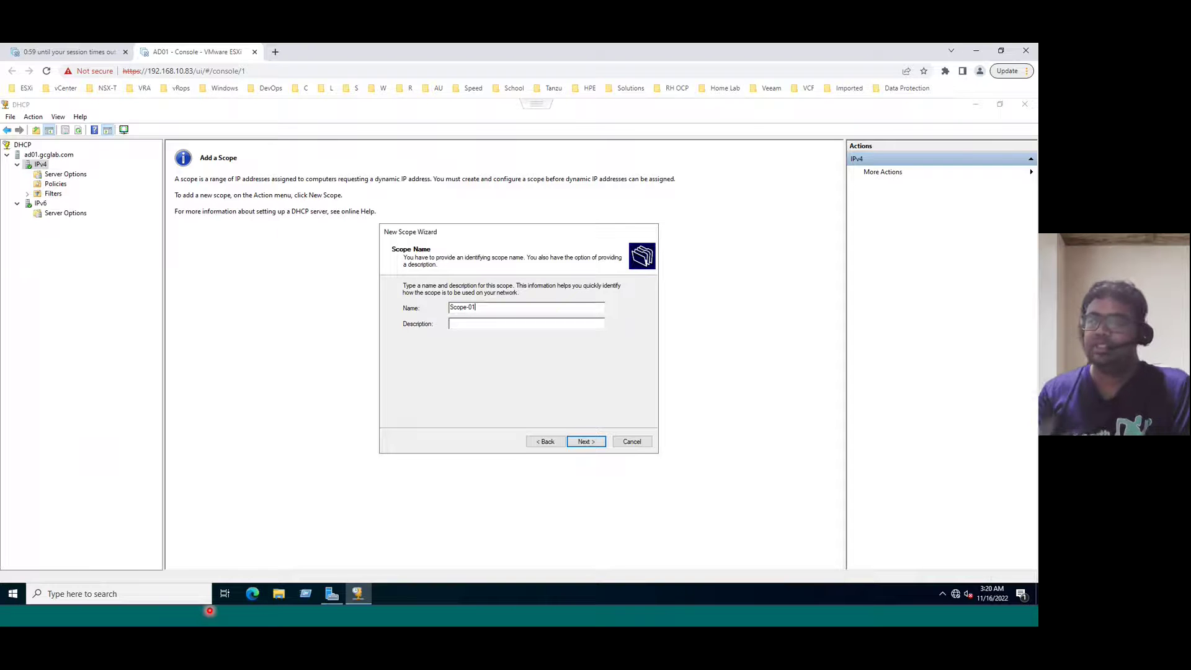
left_click_drag(482, 306, 448, 308)
key("ctrl+c")
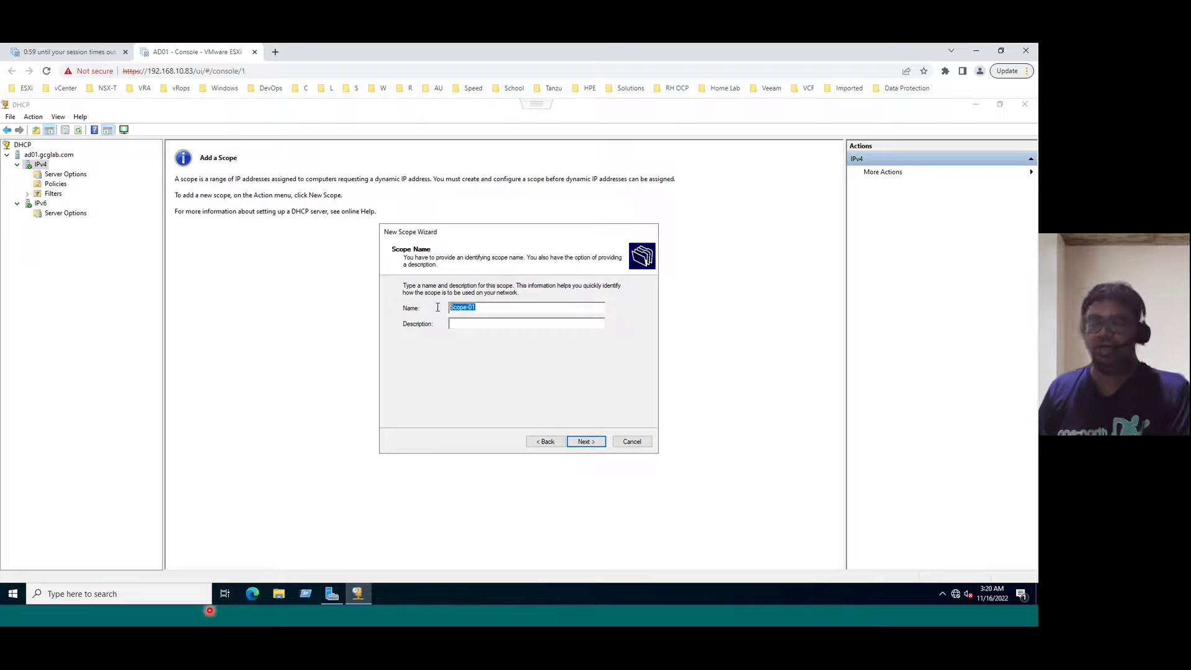
left_click(452, 323)
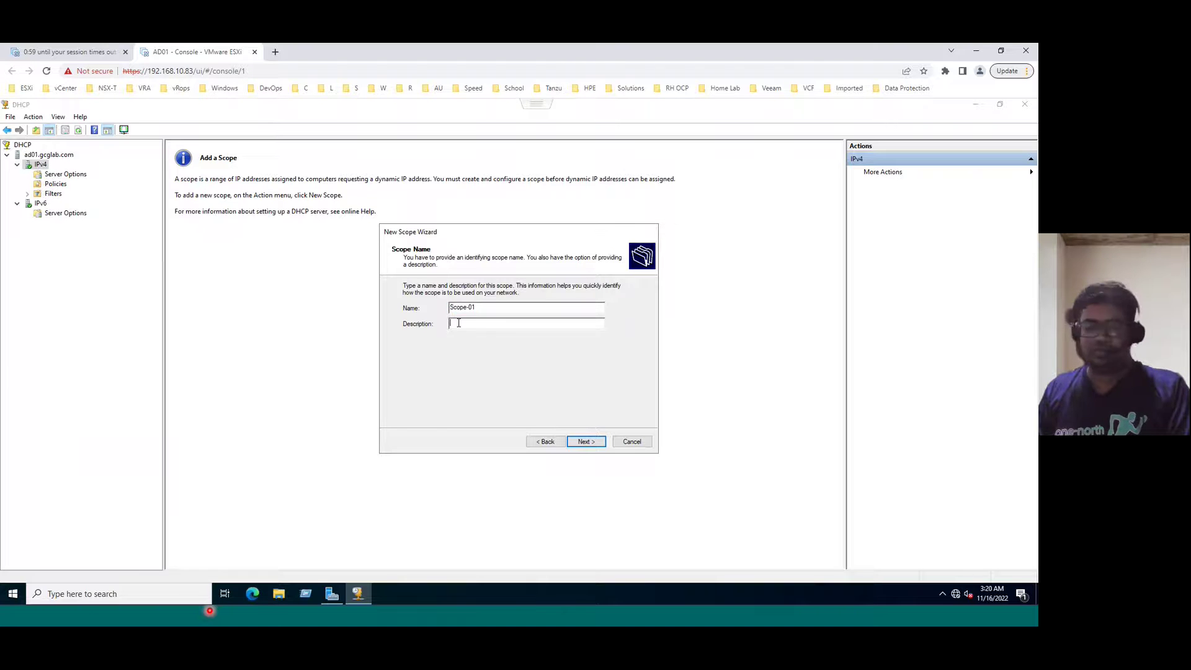
key("ctrl+v")
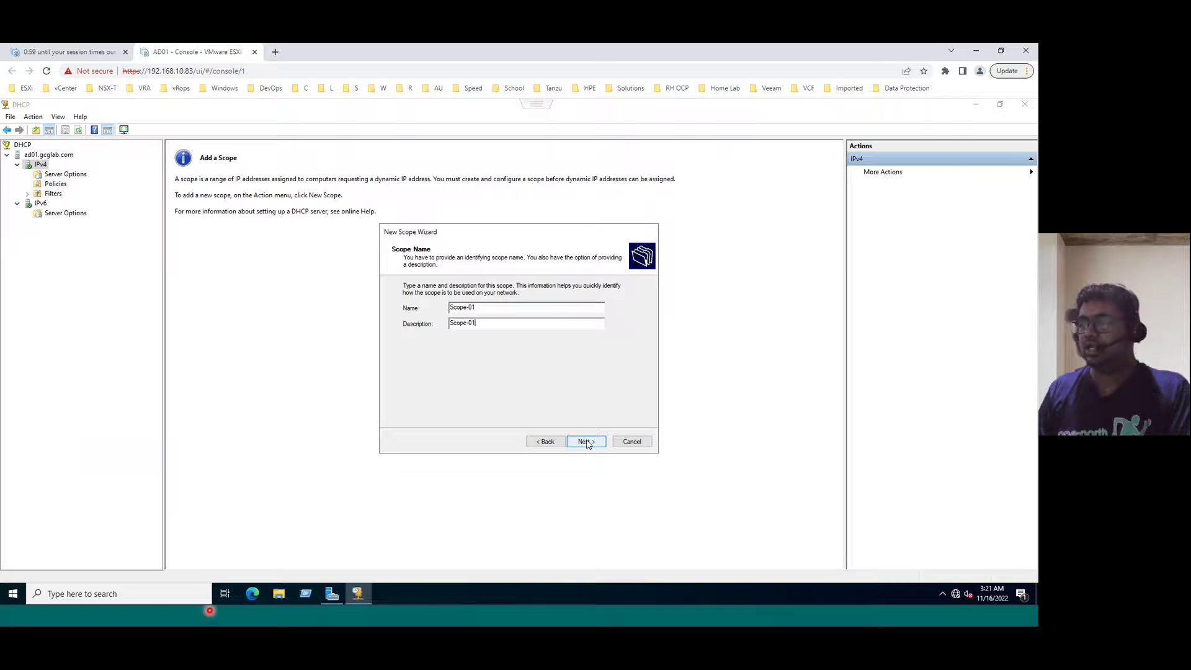
double_click(456, 324)
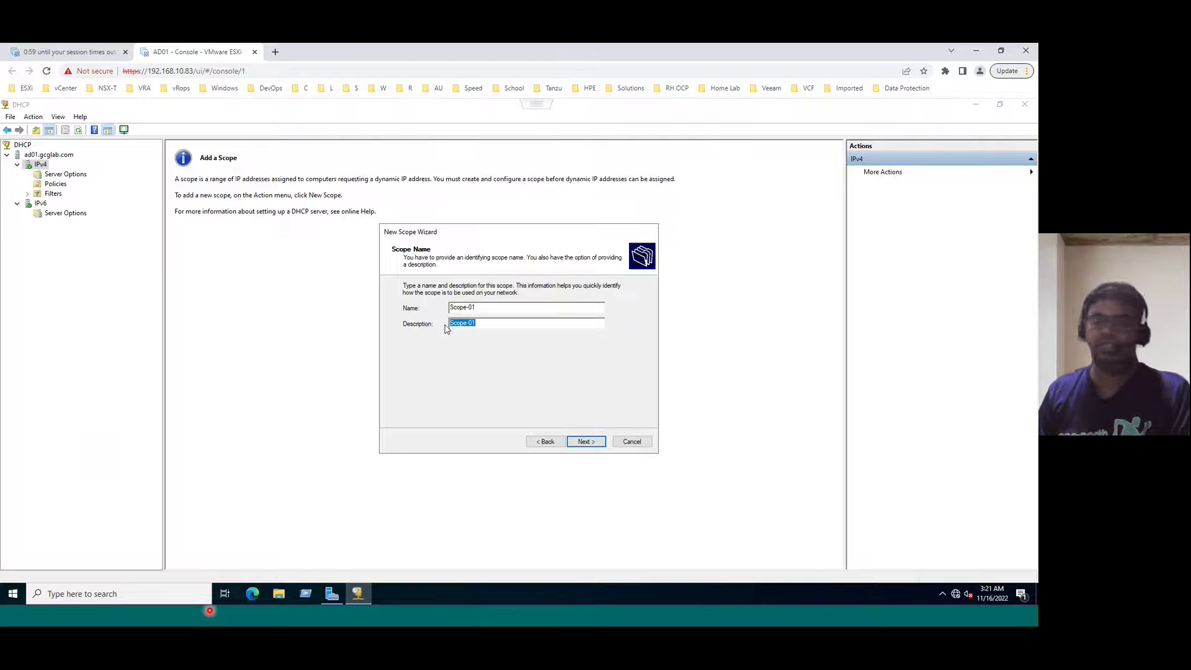
left_click(586, 442)
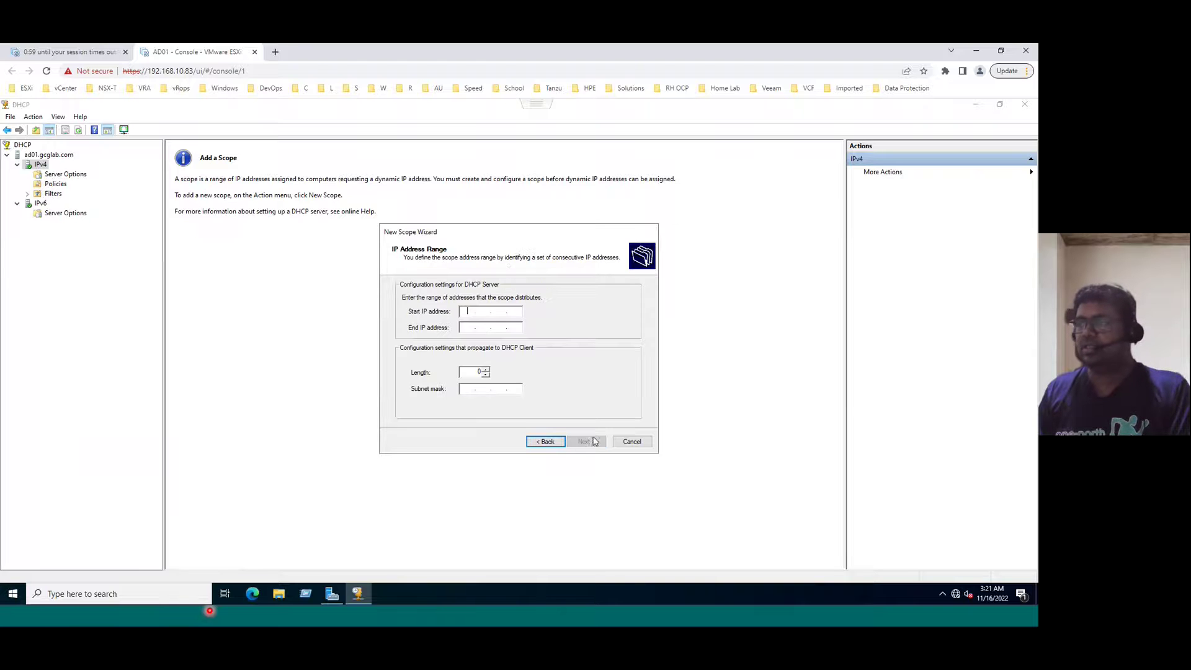
Set the range 192.168.10.140 to 192.168.10.150 with prefix length 24 (255.255.255.0)
left_click(467, 314)
type("192 . 168 . 10 . ")
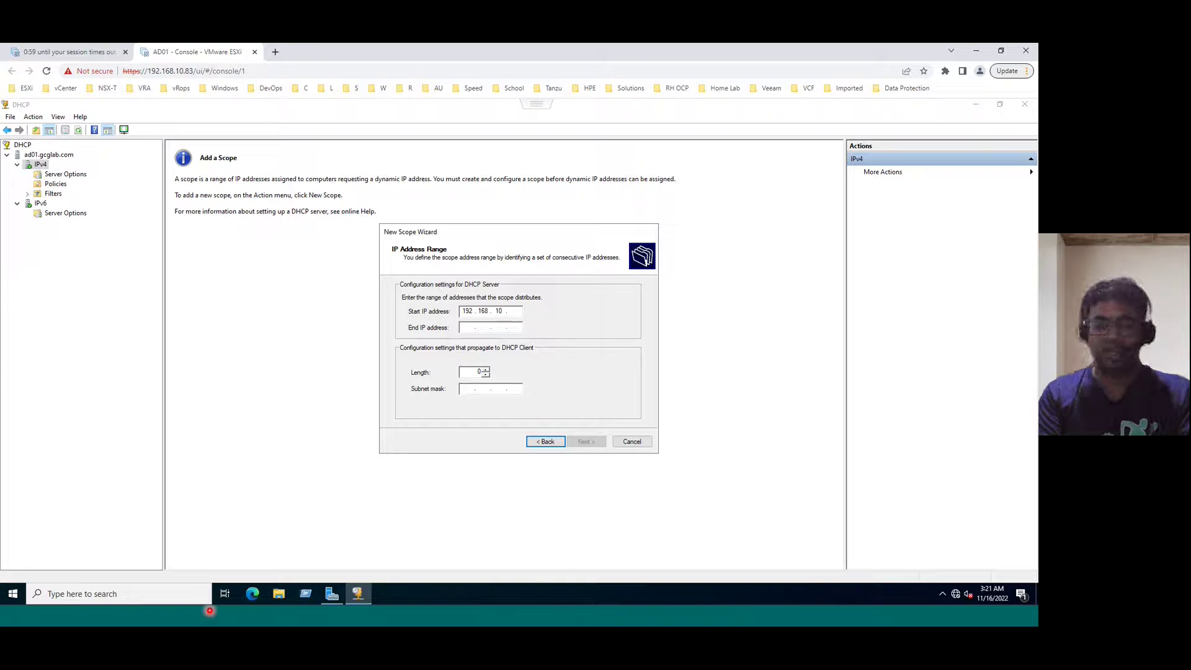
type("140")
left_click(467, 327)
type("192 . 168 . ")
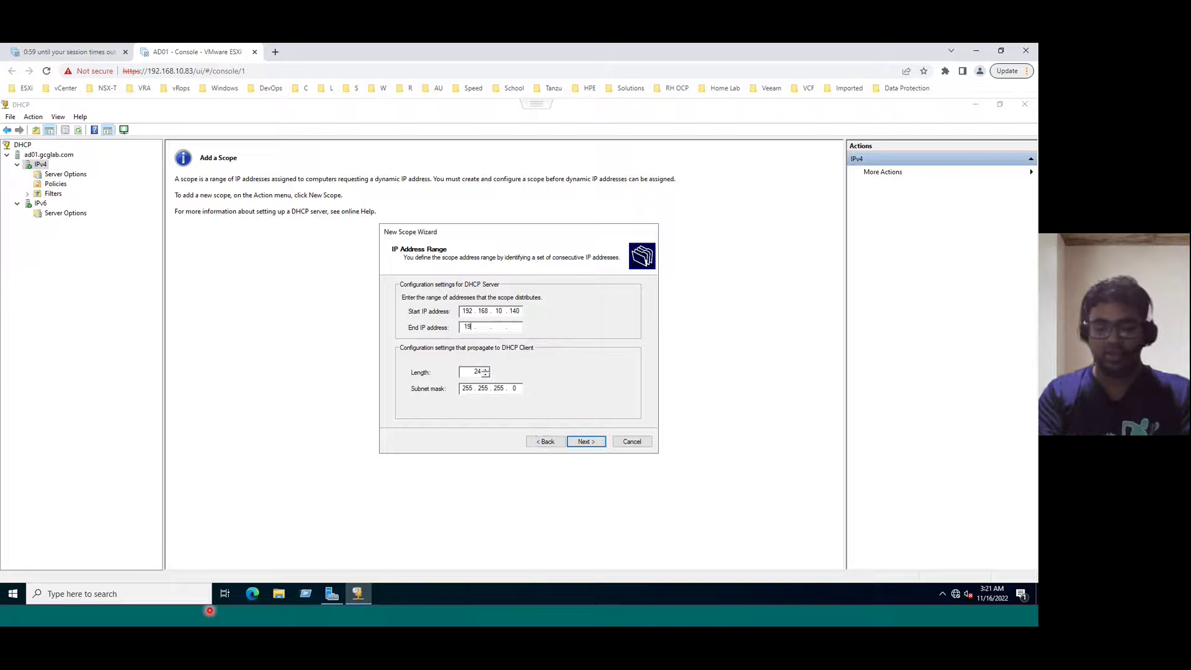
type("10 . ")
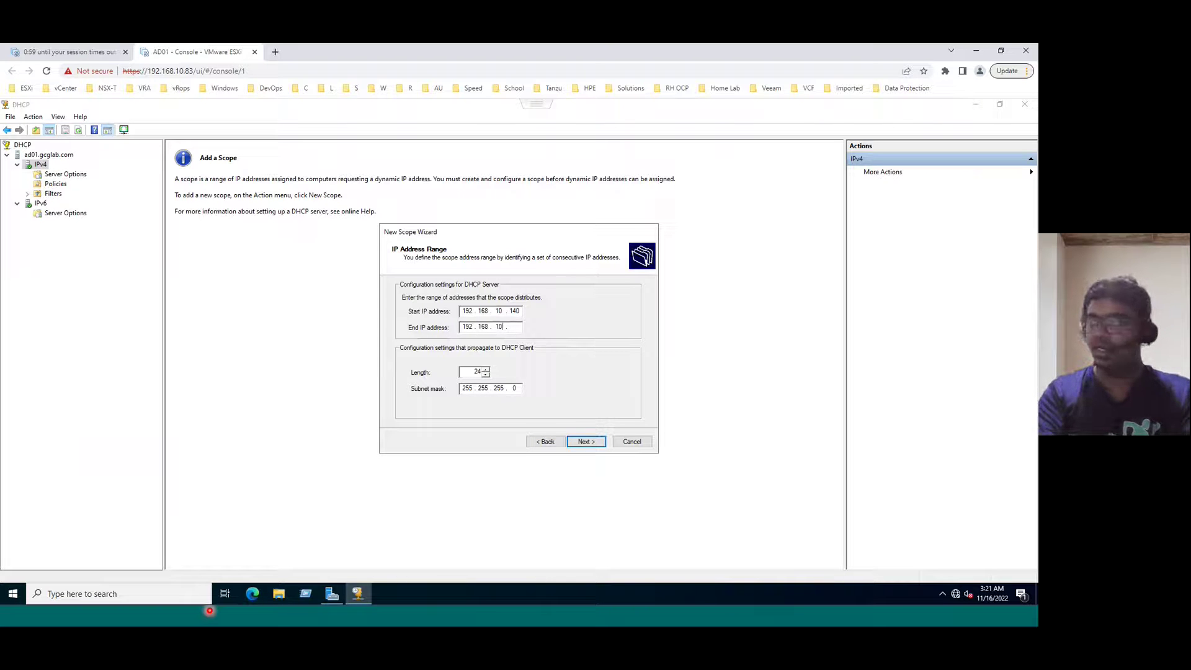
type("150")
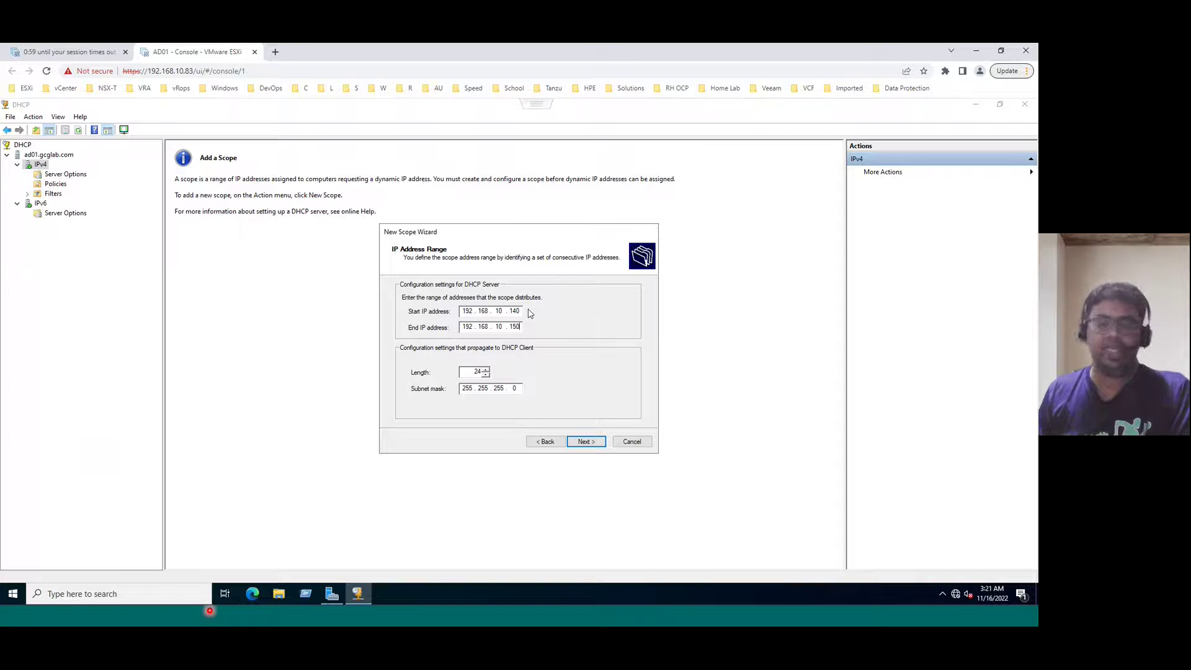
left_click_drag(470, 369, 477, 371)
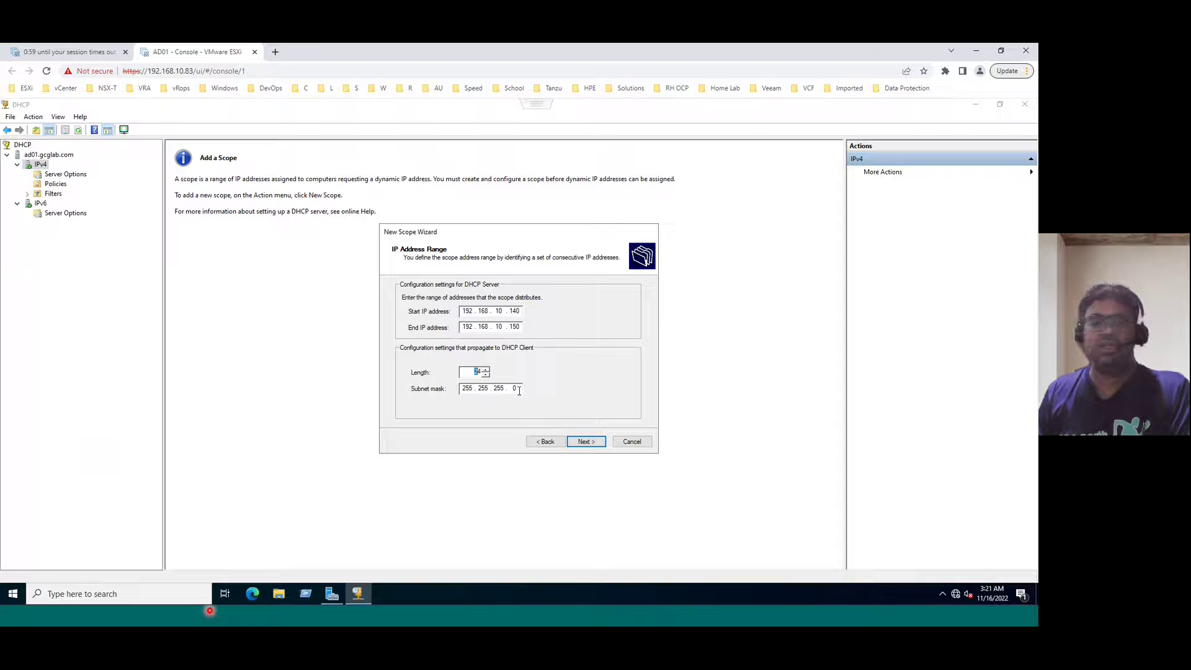
left_click(586, 441)
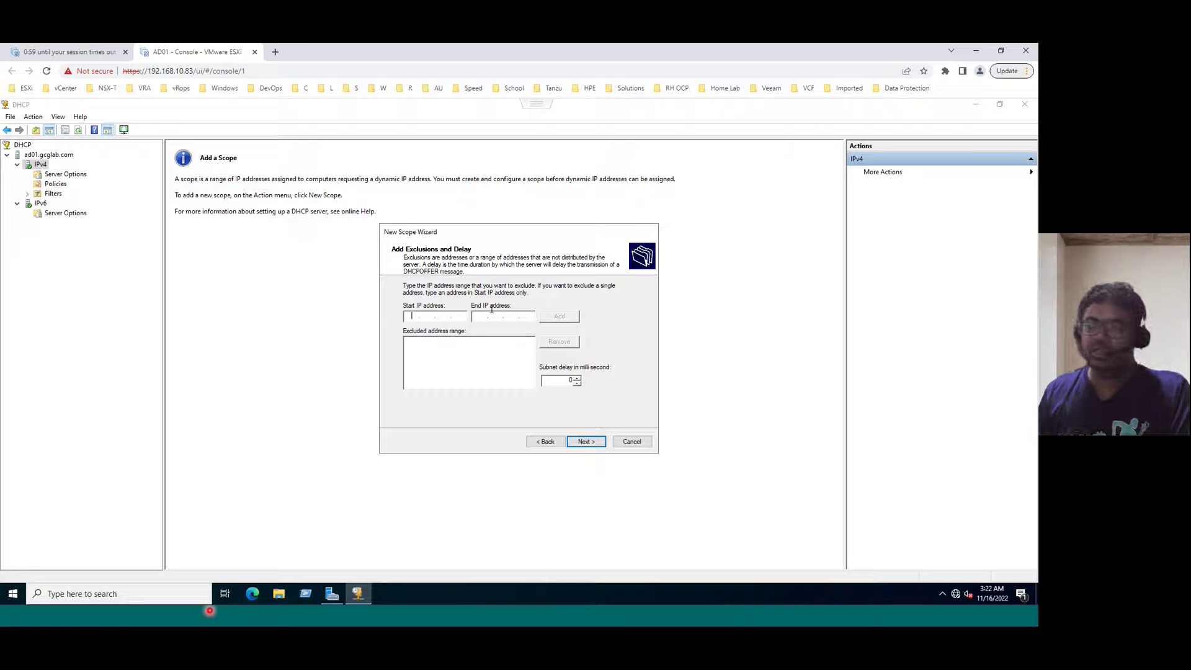
Continue past Add Exclusions and Delay without excluding any addresses
left_click(586, 441)
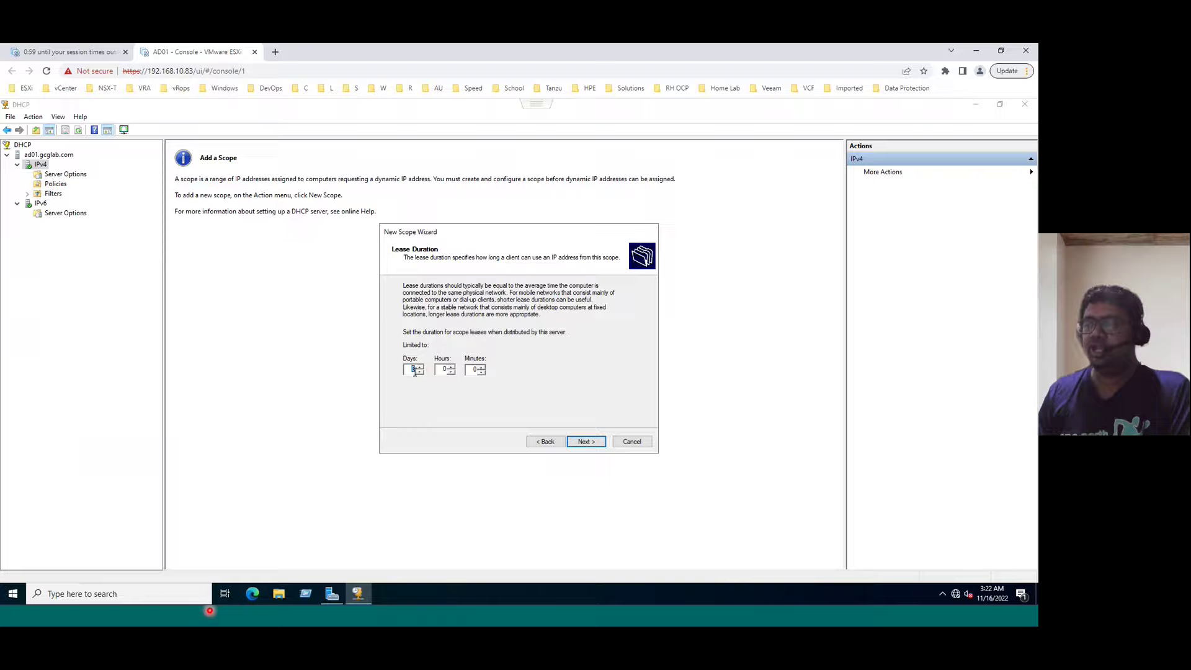
Keep the 8-day lease duration and choose to configure DHCP options now
left_click(586, 442)
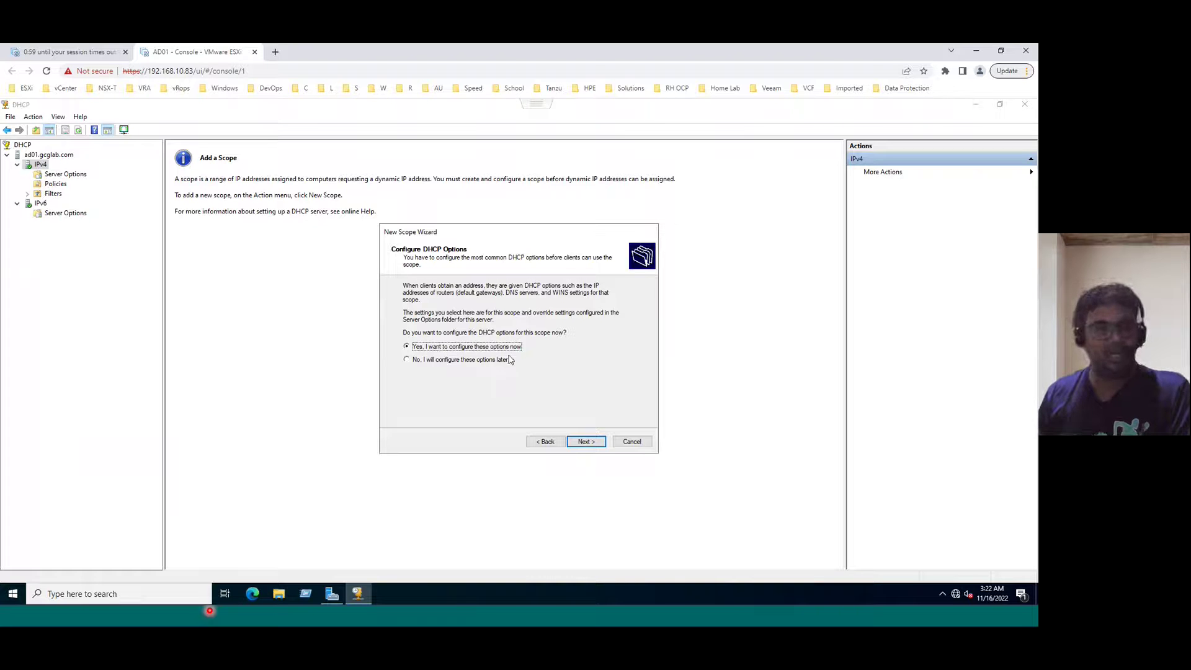
left_click(597, 442)
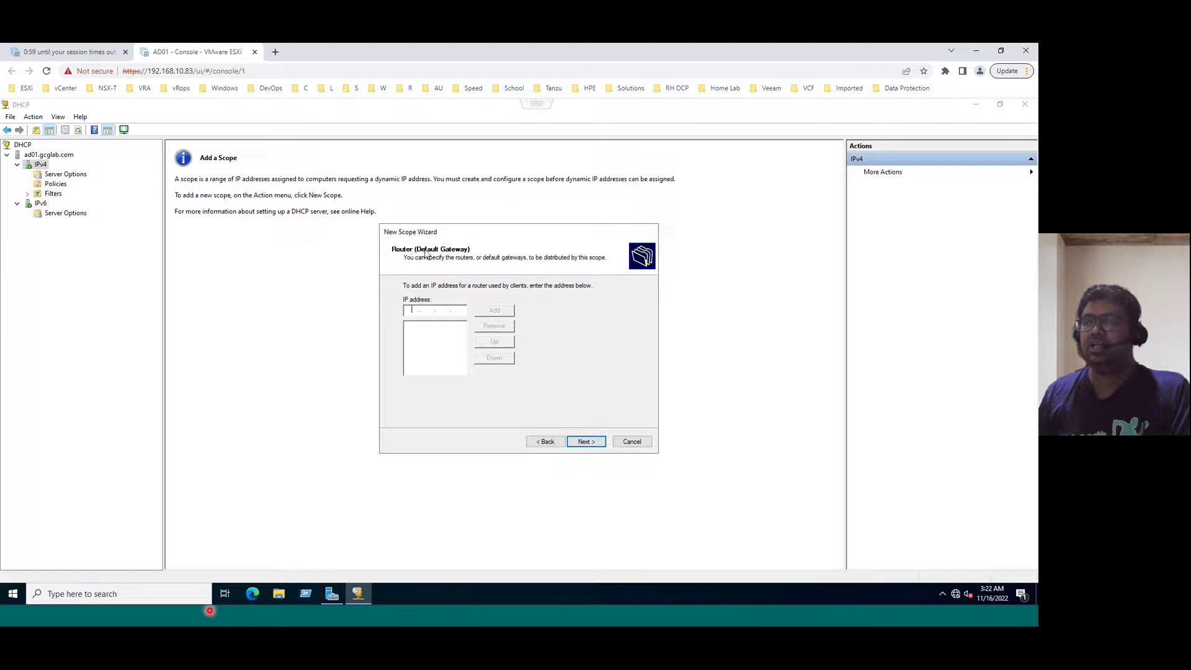
Add router 192.168.10.1, then accept parent domain gcglab.com with DNS server 192.168.10.53
left_click(413, 307)
type("192 . 168 . ")
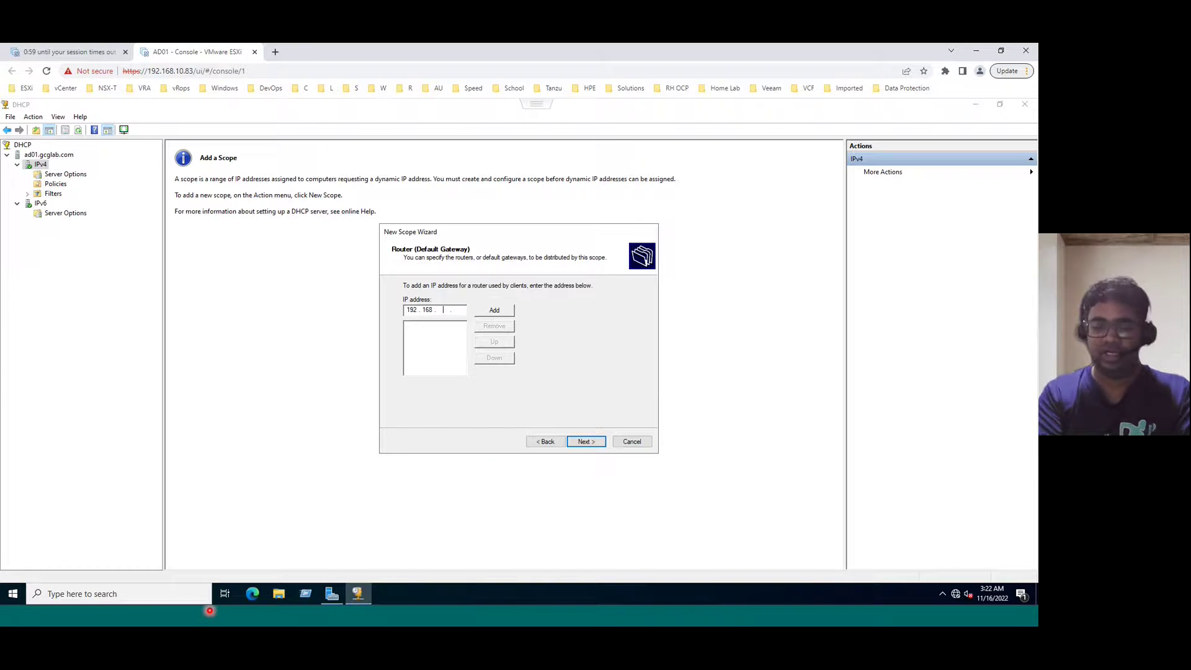
type("10 . 1")
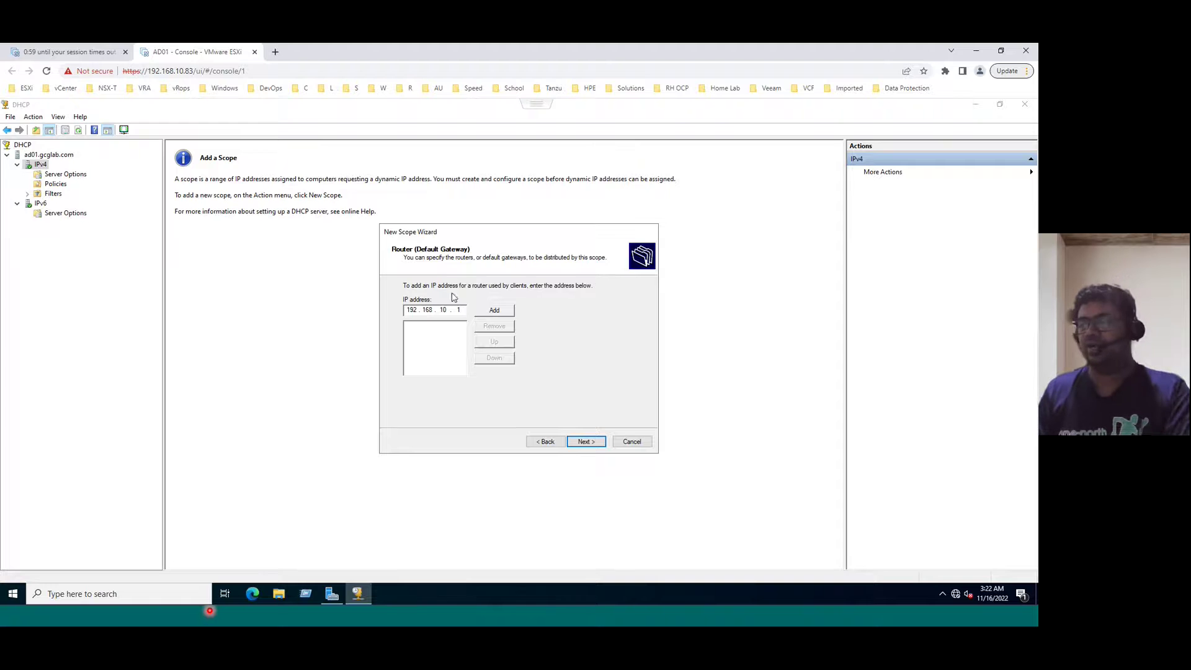
left_click(500, 312)
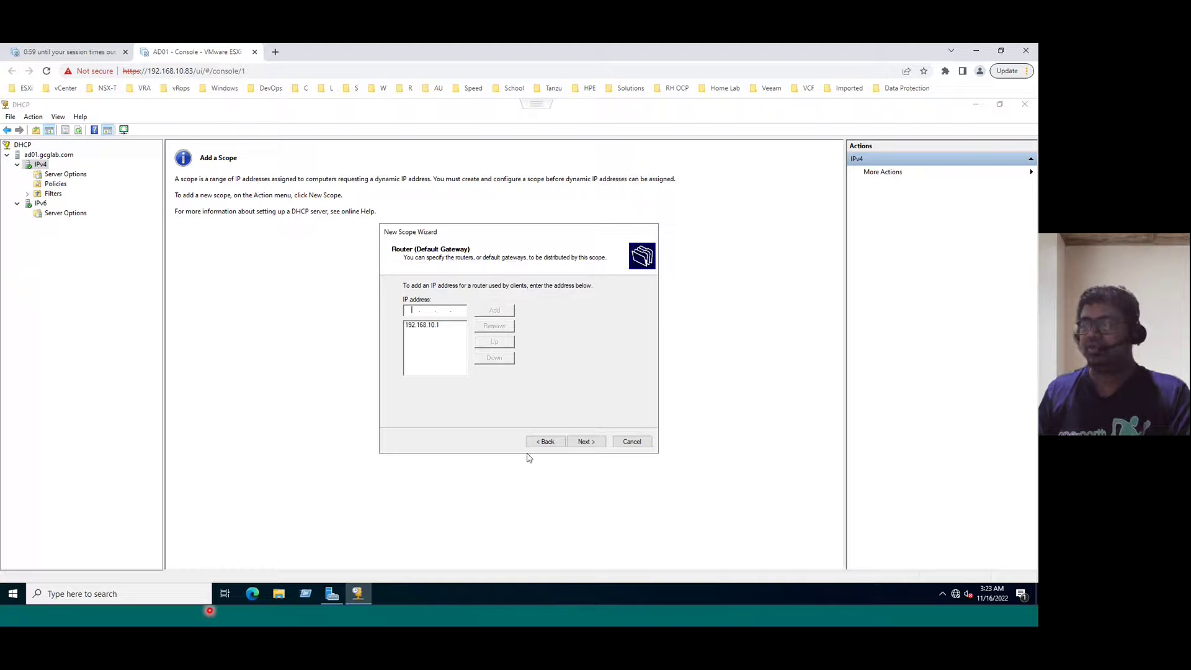
left_click(586, 442)
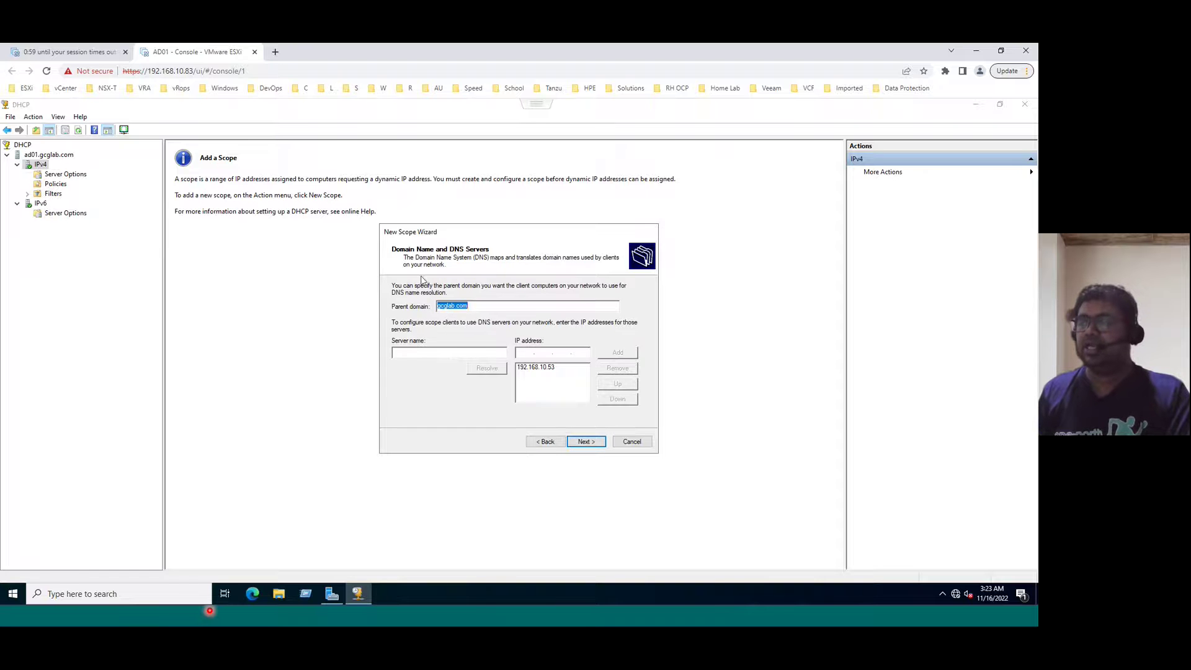
left_click(477, 303)
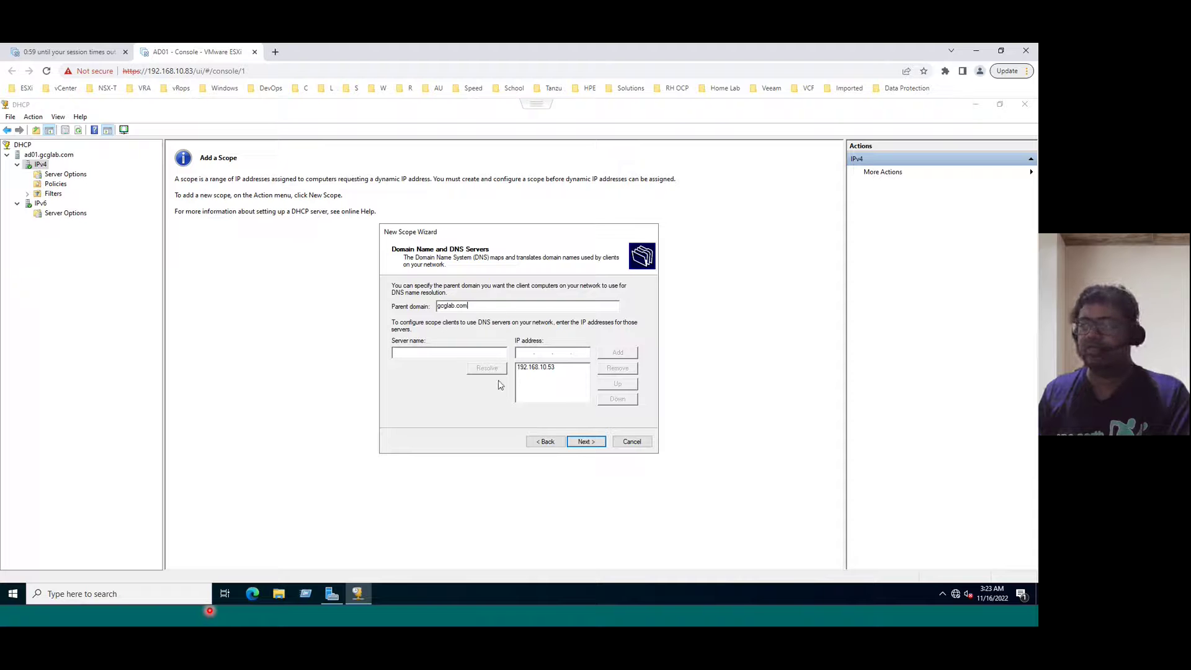
left_click(594, 441)
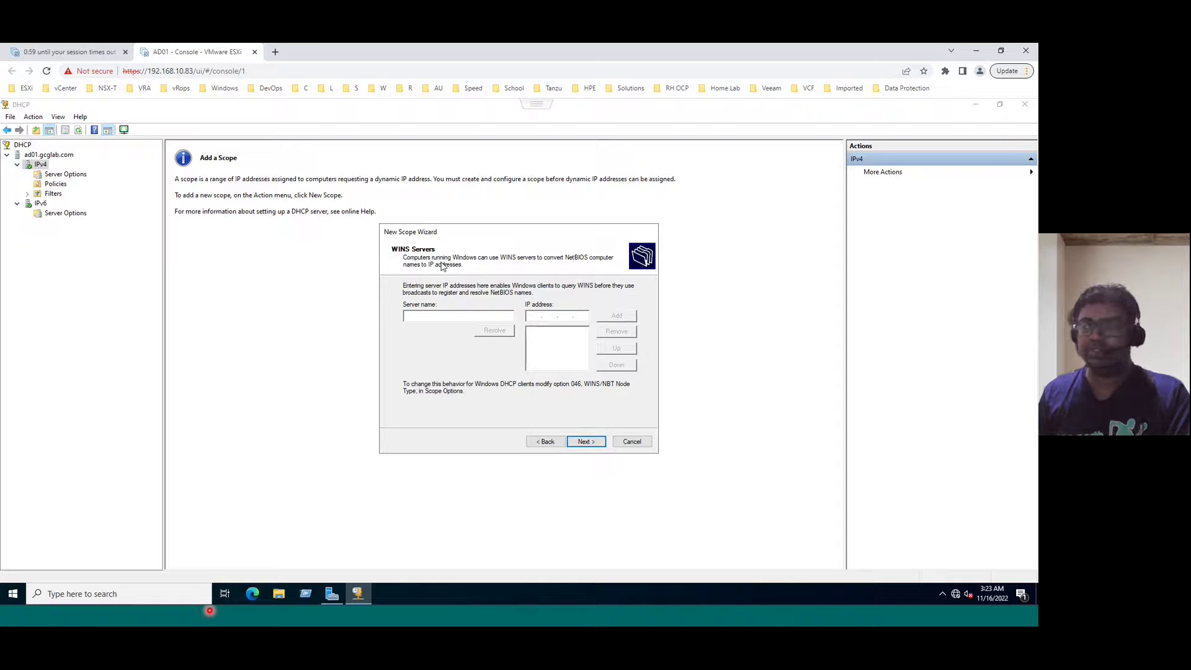
Skip WINS servers, keep activating the scope now, and finish the wizard
left_click(584, 442)
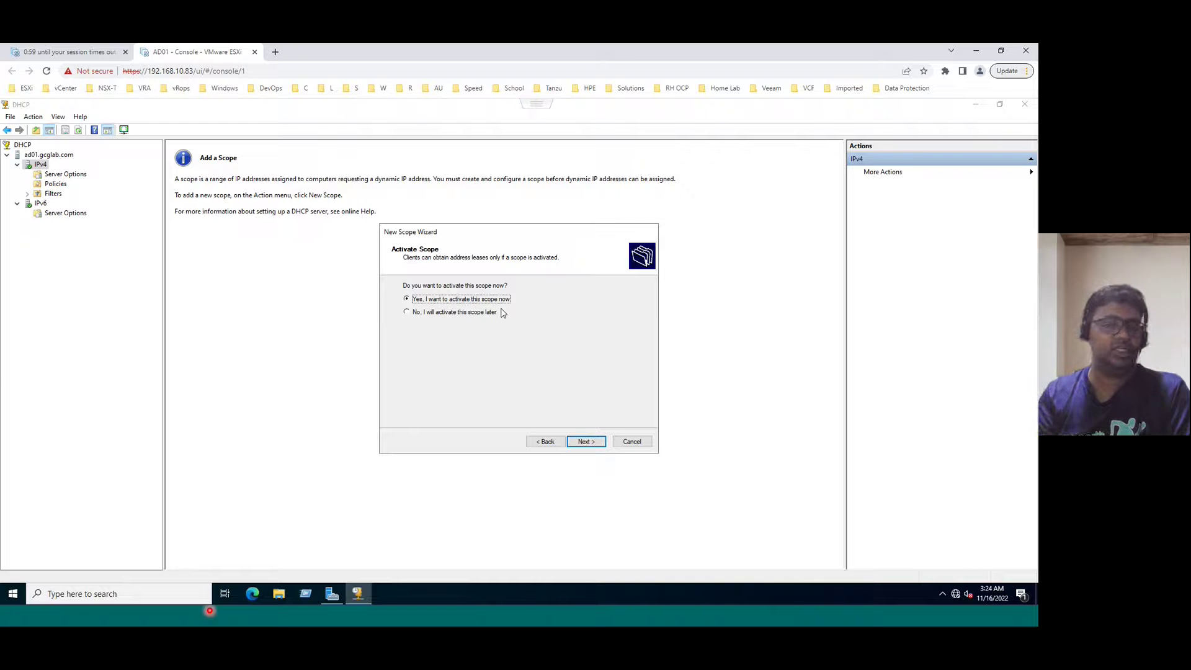
left_click(587, 442)
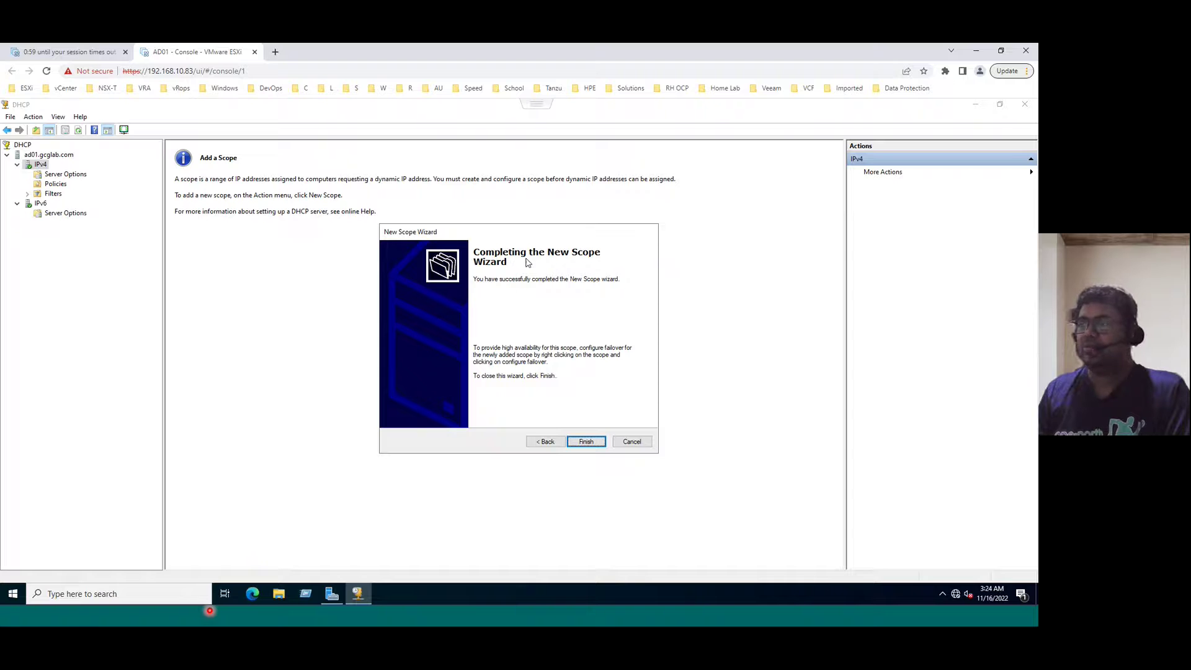
left_click(584, 441)
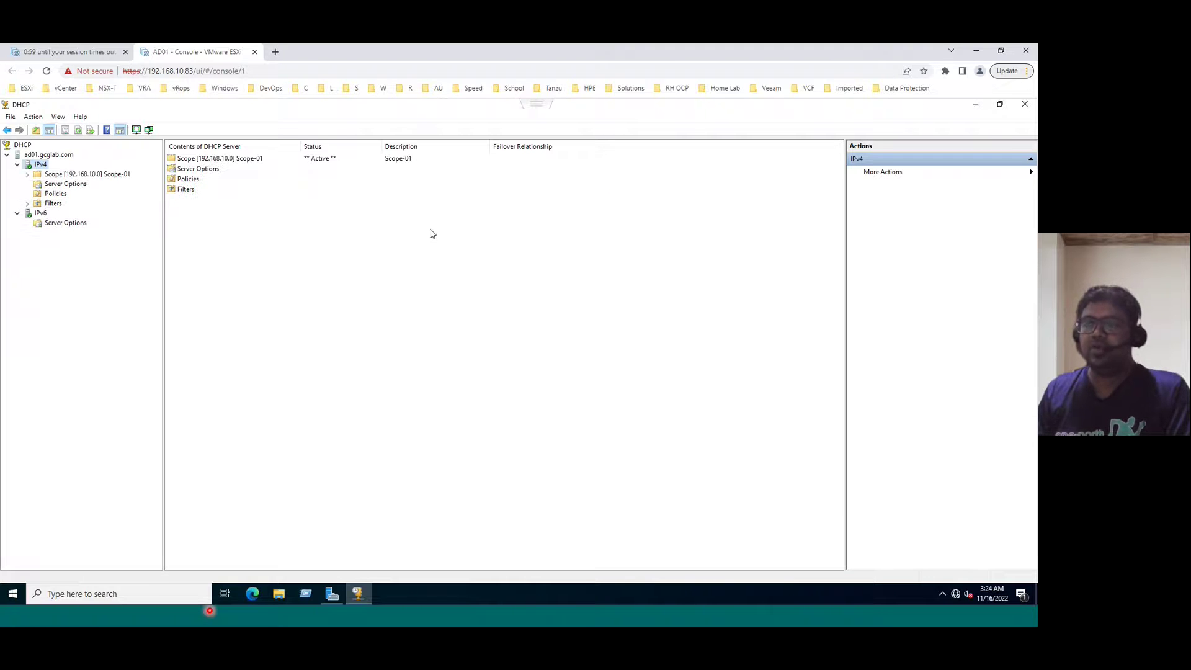
Expand Scope-01 and view its Address Pool, Address Leases, Reservations and Scope Options
double_click(94, 174)
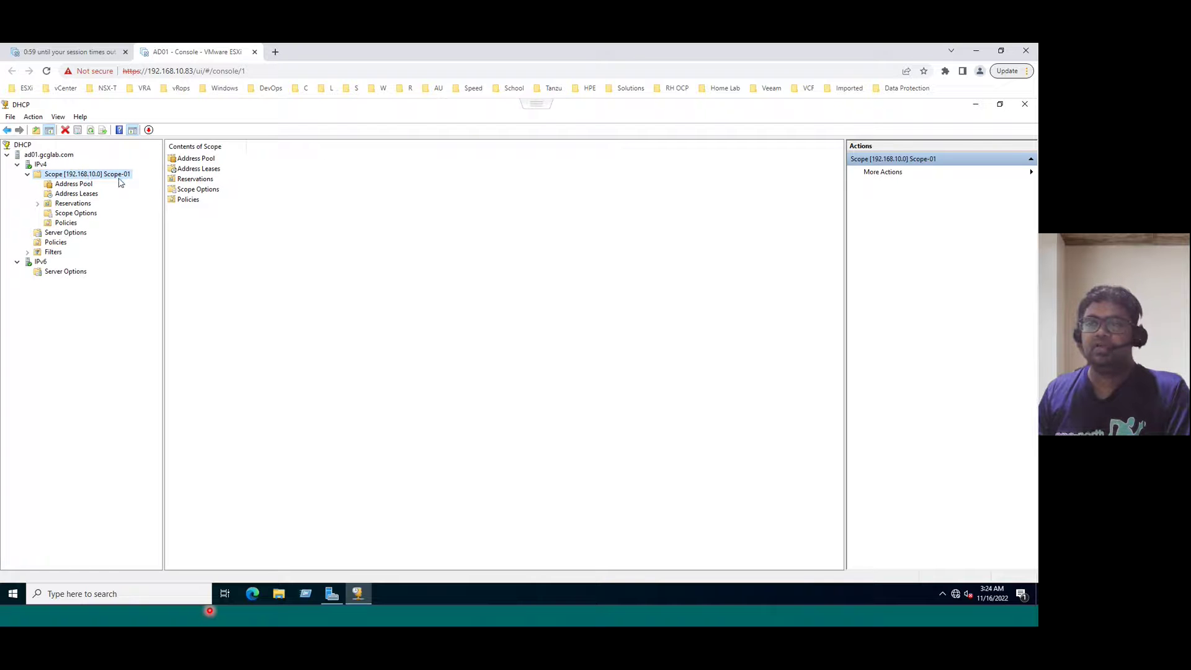
left_click(87, 185)
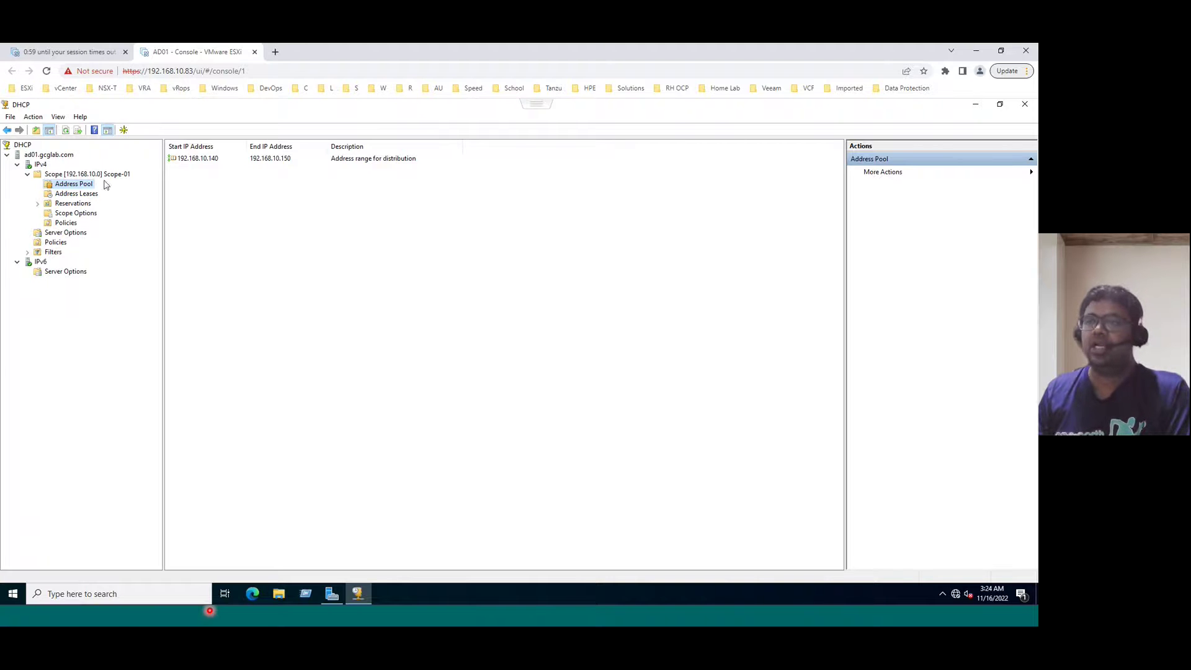
left_click(91, 194)
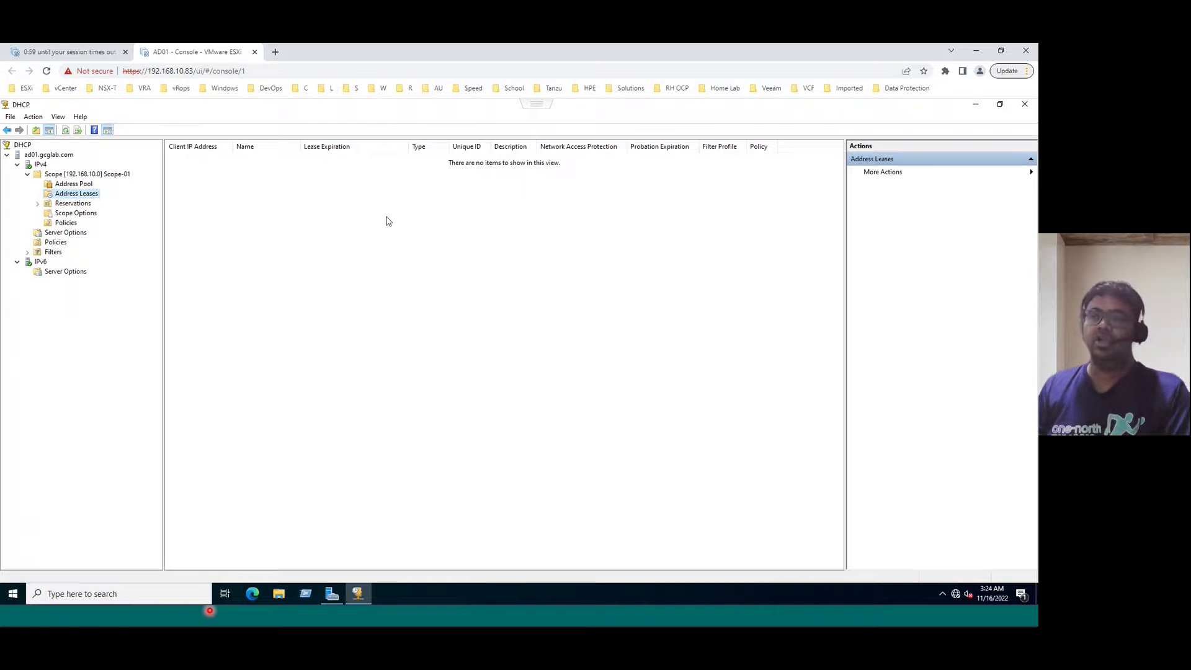
left_click(89, 205)
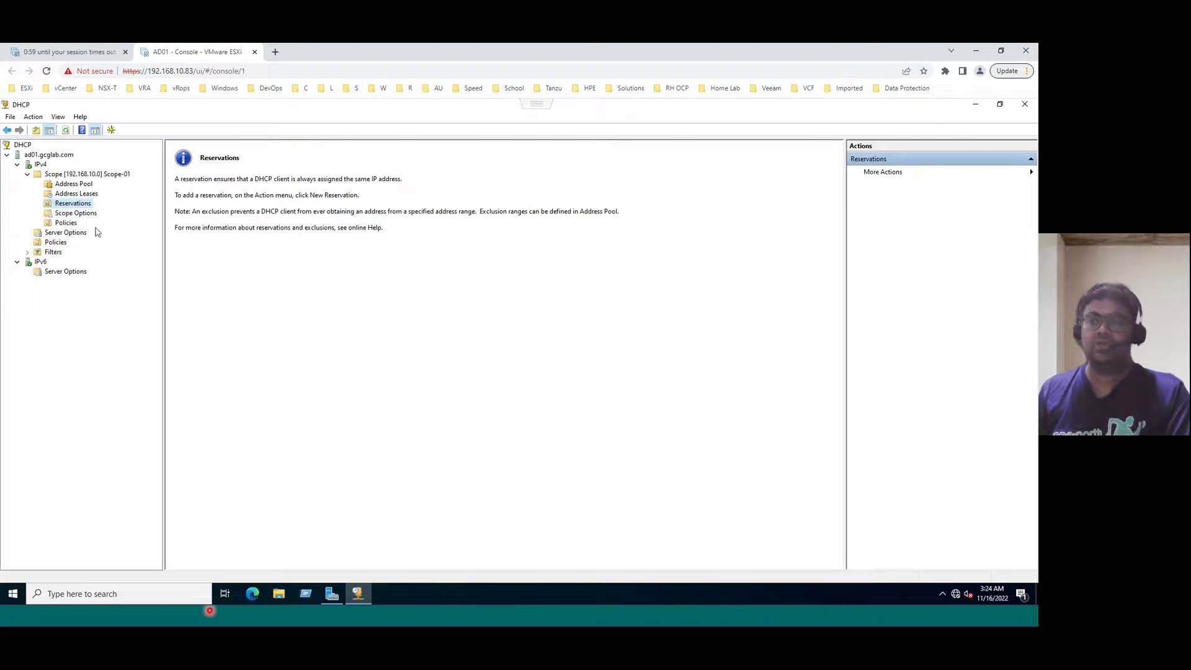
left_click(93, 214)
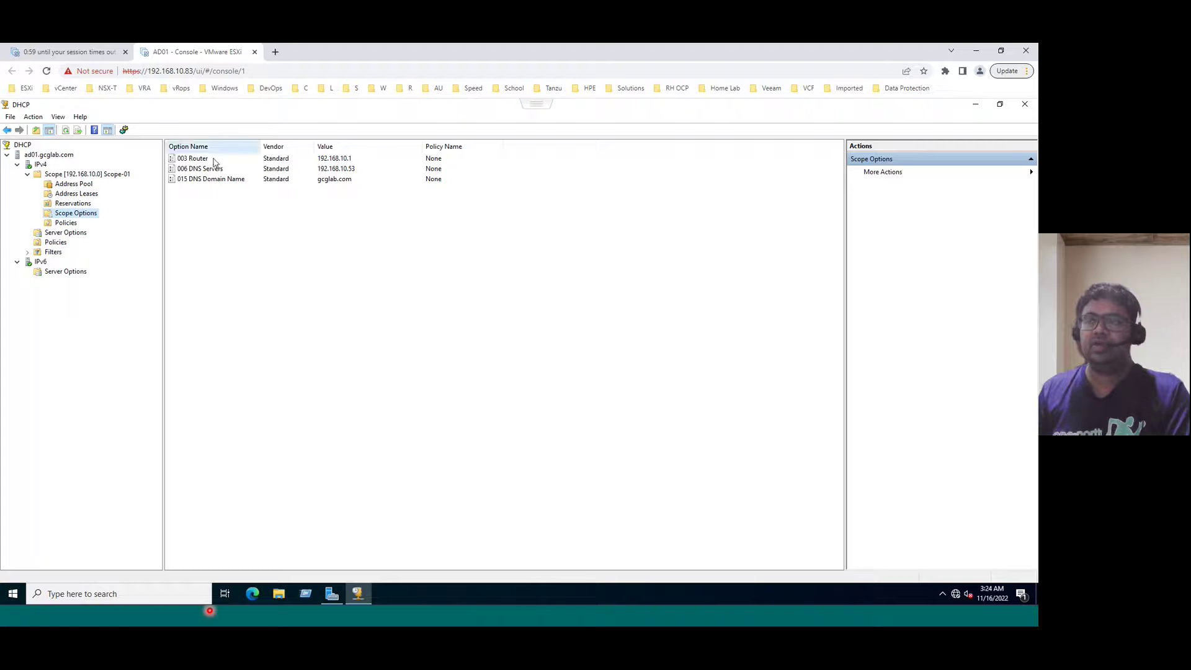
Review the 003 Router, 006 DNS Servers and 015 DNS Domain Name options, then return to the slides
left_click(357, 160)
key("Down")
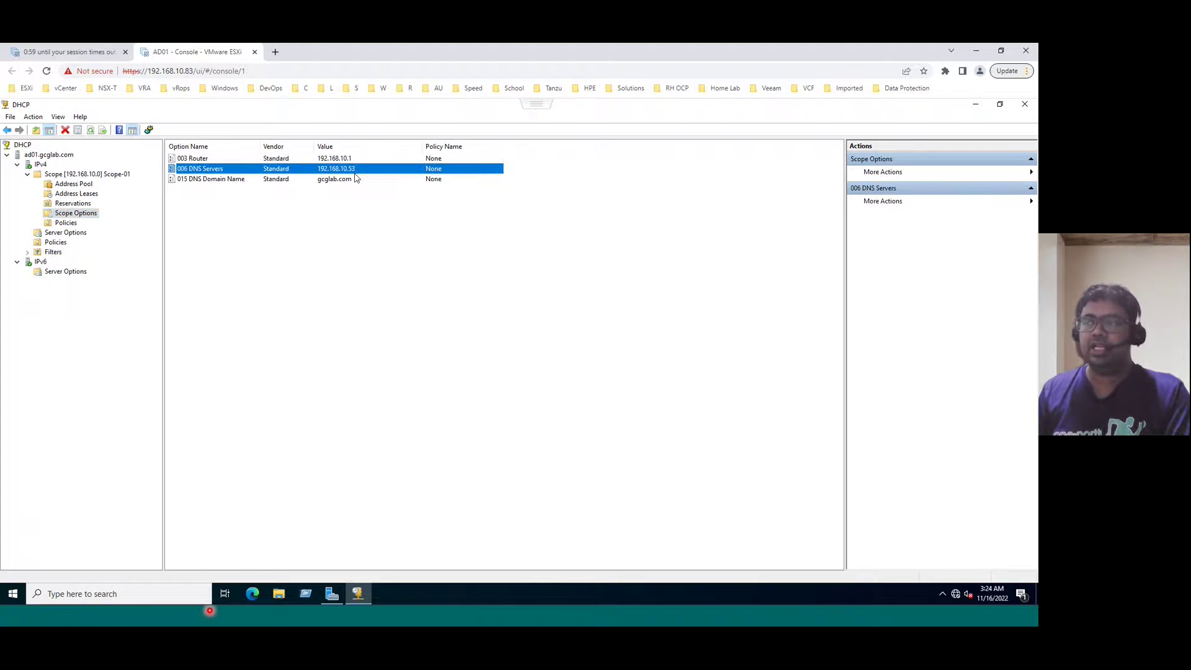
key("Down")
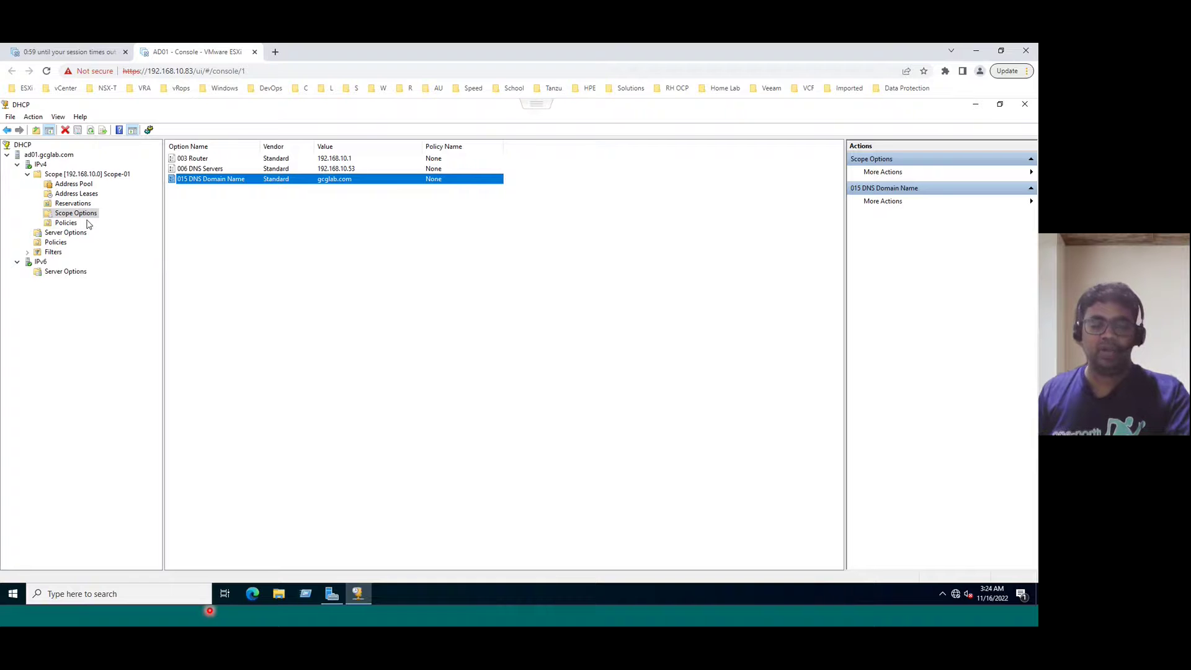
key("alt")
key("alt+Tab")
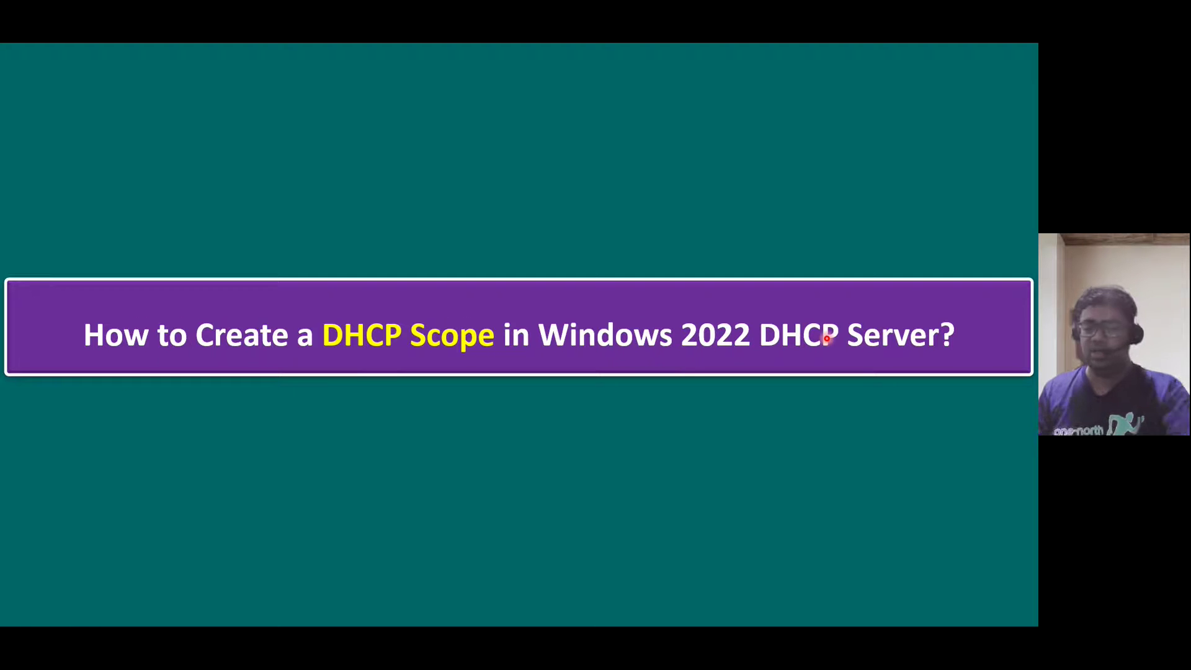
Advance to the 'How to validate the DHCP Client IP Address?' slide, then return to the browser
key("Right")
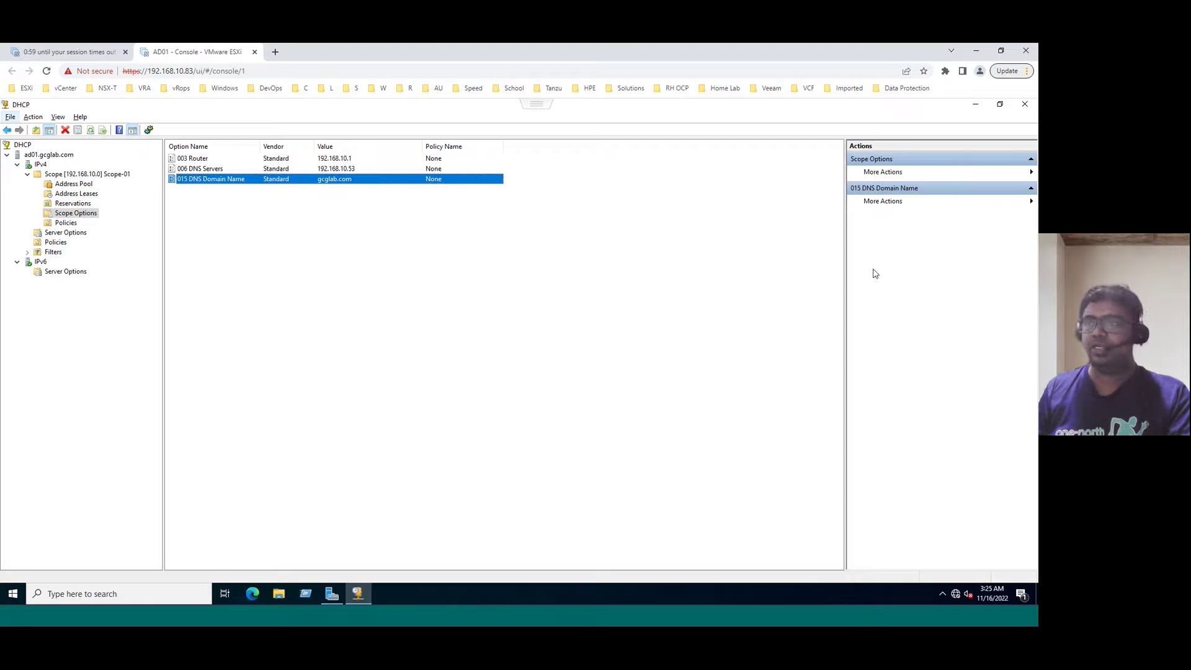
key("alt+Tab")
Show DHCP-Client-01's summary and verify host name dhcp-client-01 with IP 192.168.0.100
left_click(100, 54)
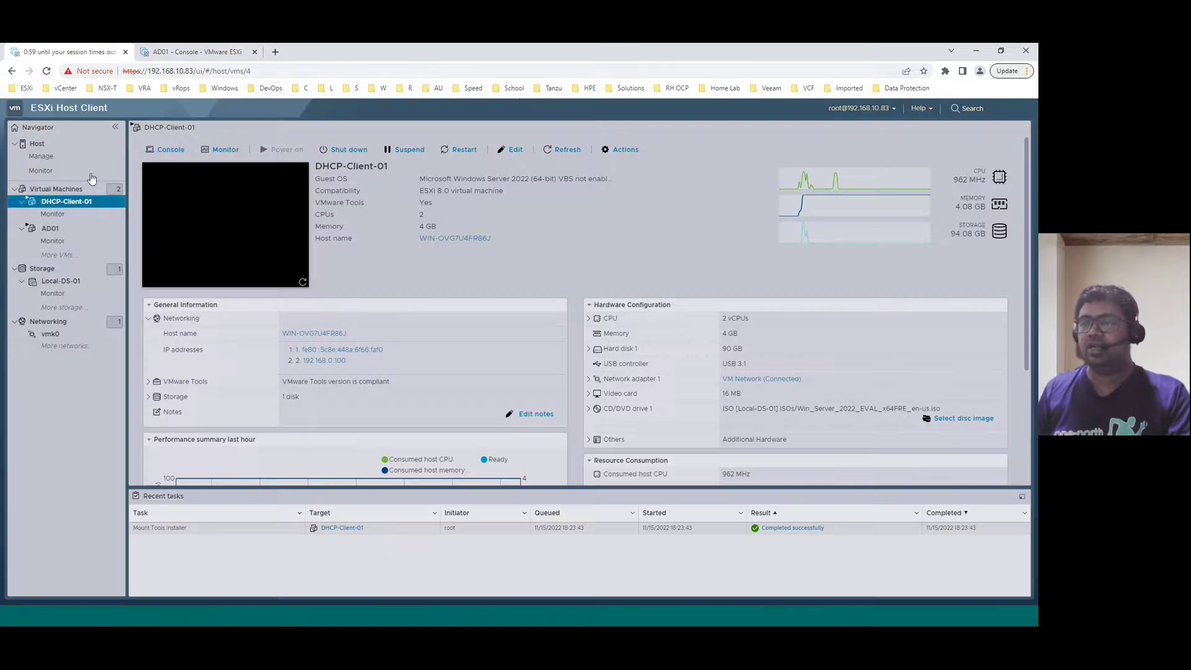
left_click(69, 203)
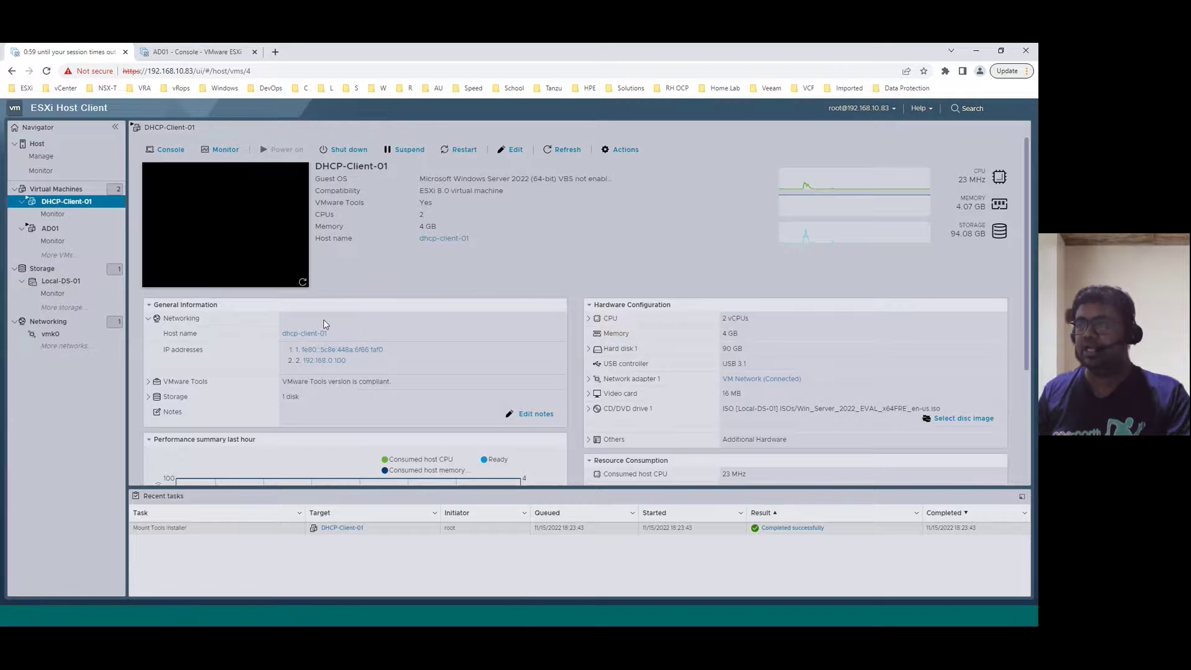
left_click_drag(314, 166, 389, 166)
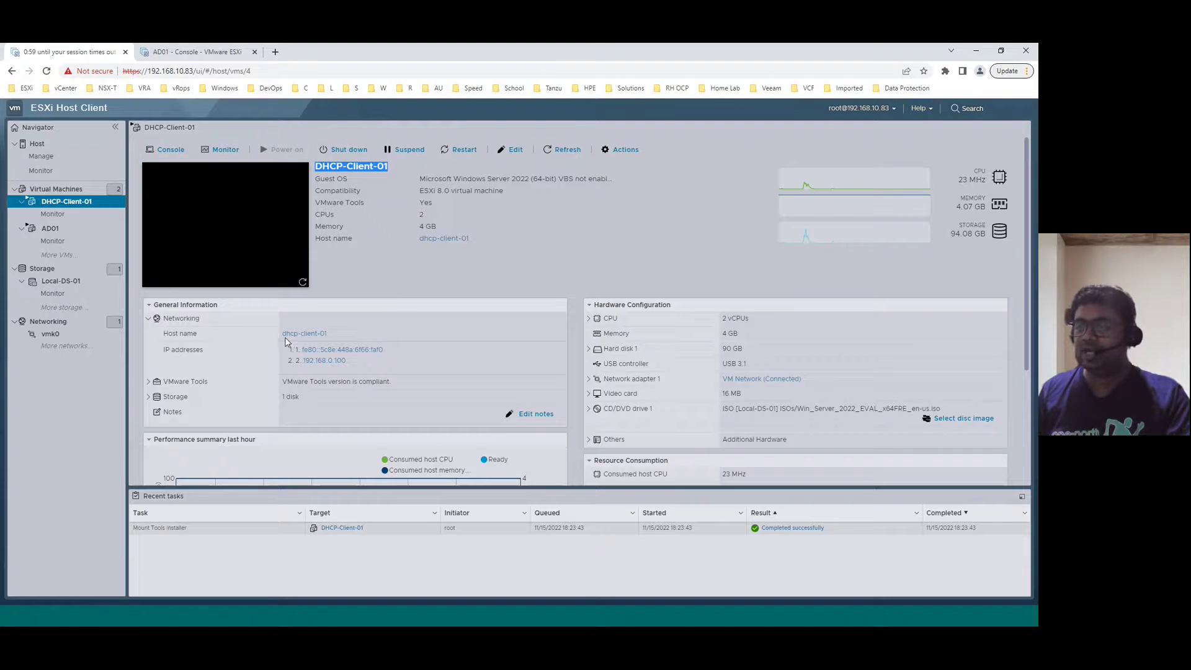
left_click_drag(329, 335, 285, 337)
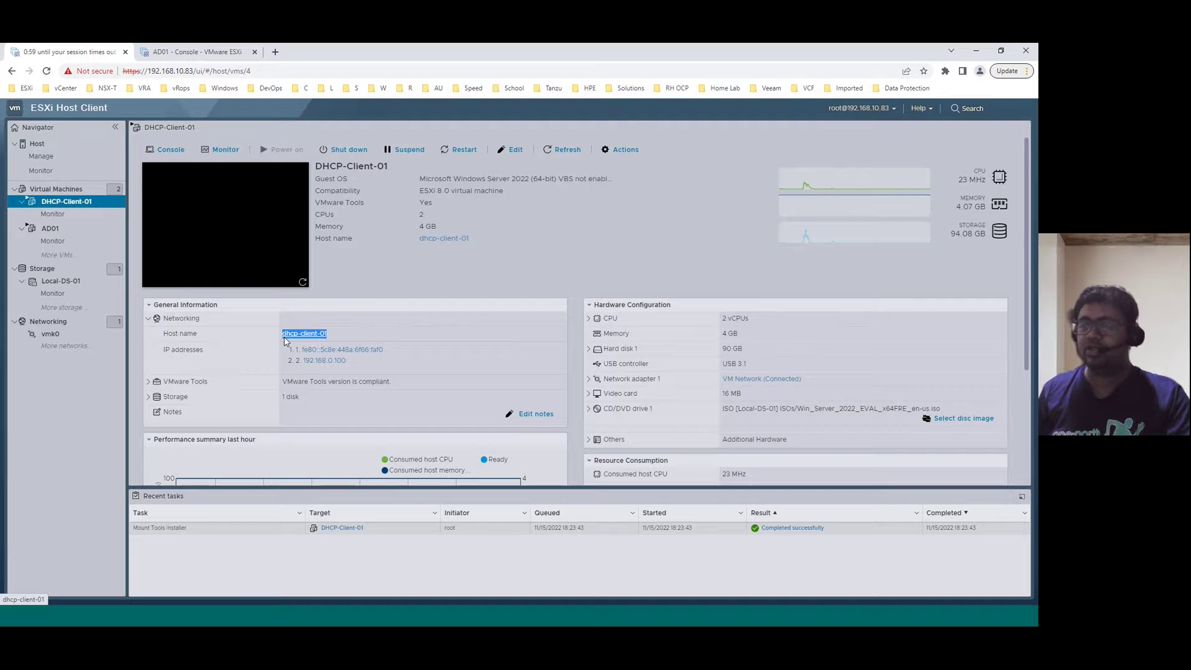
left_click_drag(359, 362, 335, 366)
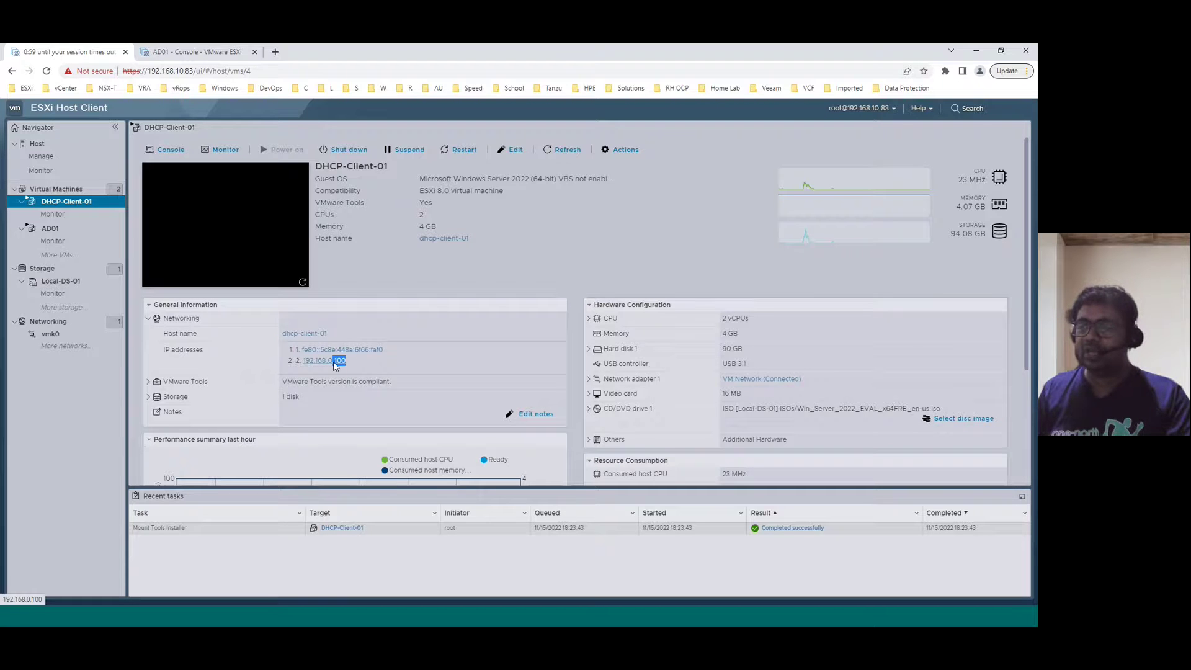
left_click(409, 362)
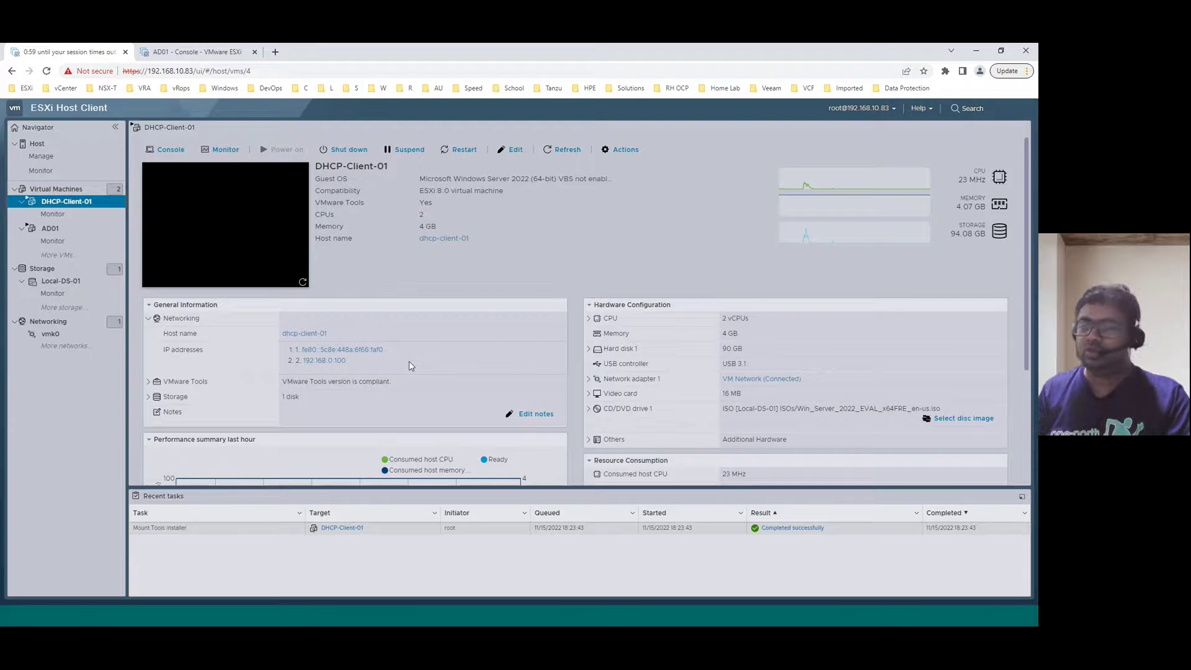
left_click(168, 151)
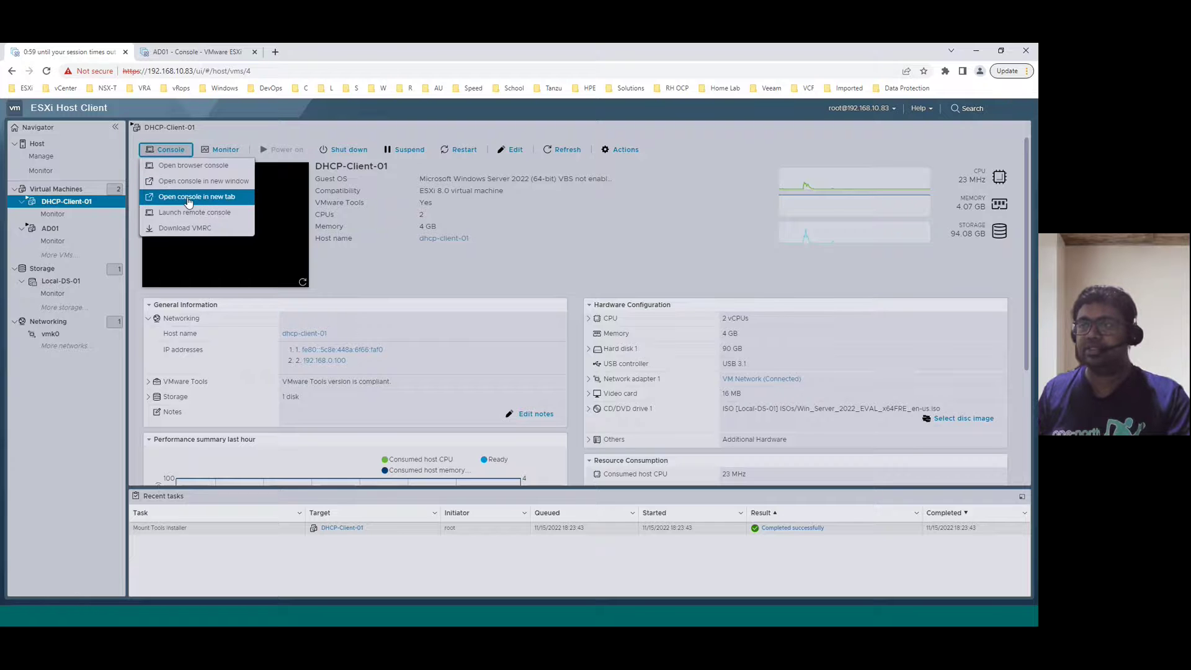
Open DHCP-Client-01's console in a new tab and send Ctrl-Alt-Delete to reach the lock screen
left_click(188, 196)
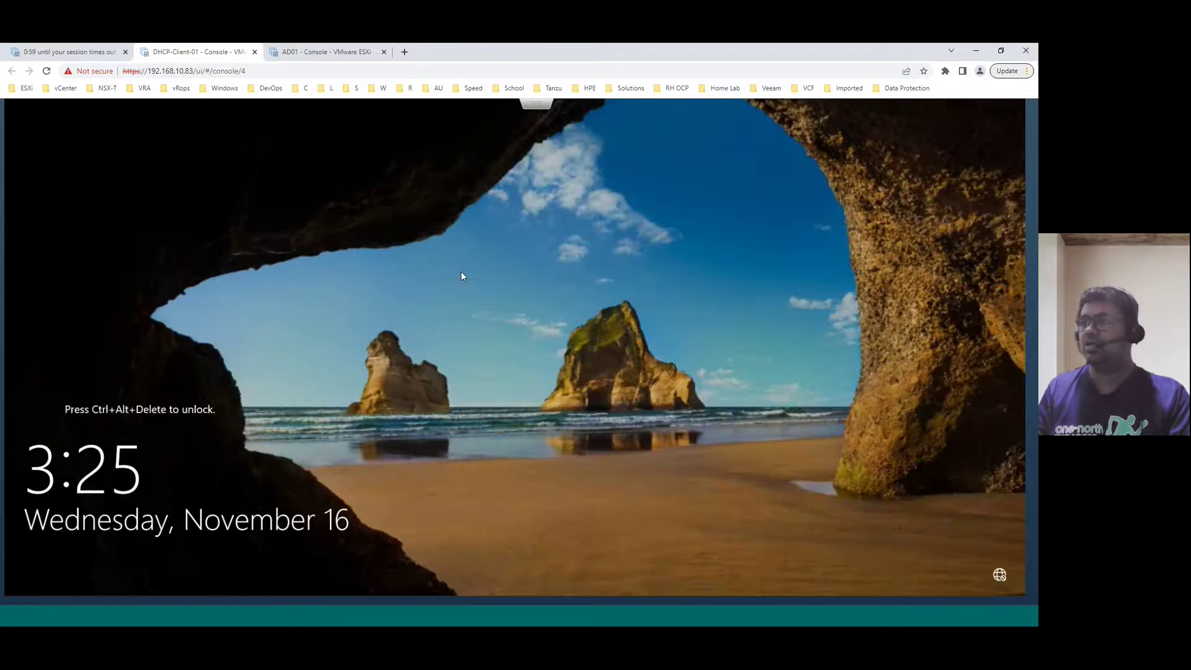
left_click(537, 104)
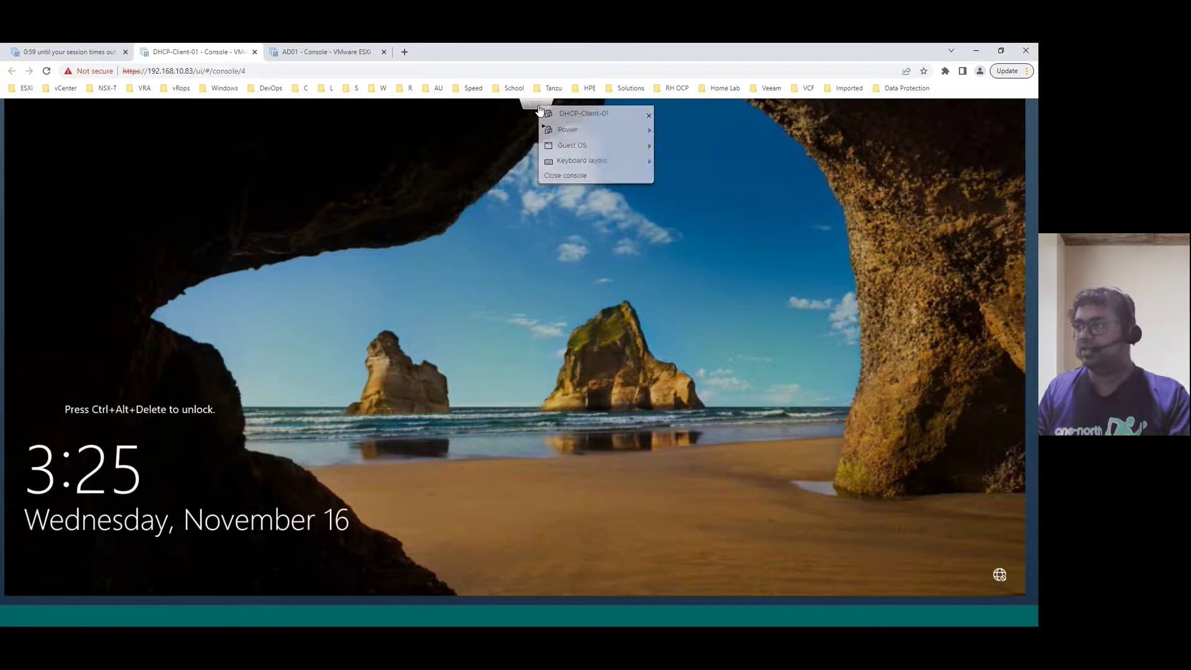
mouse_move(577, 129)
mouse_move(688, 180)
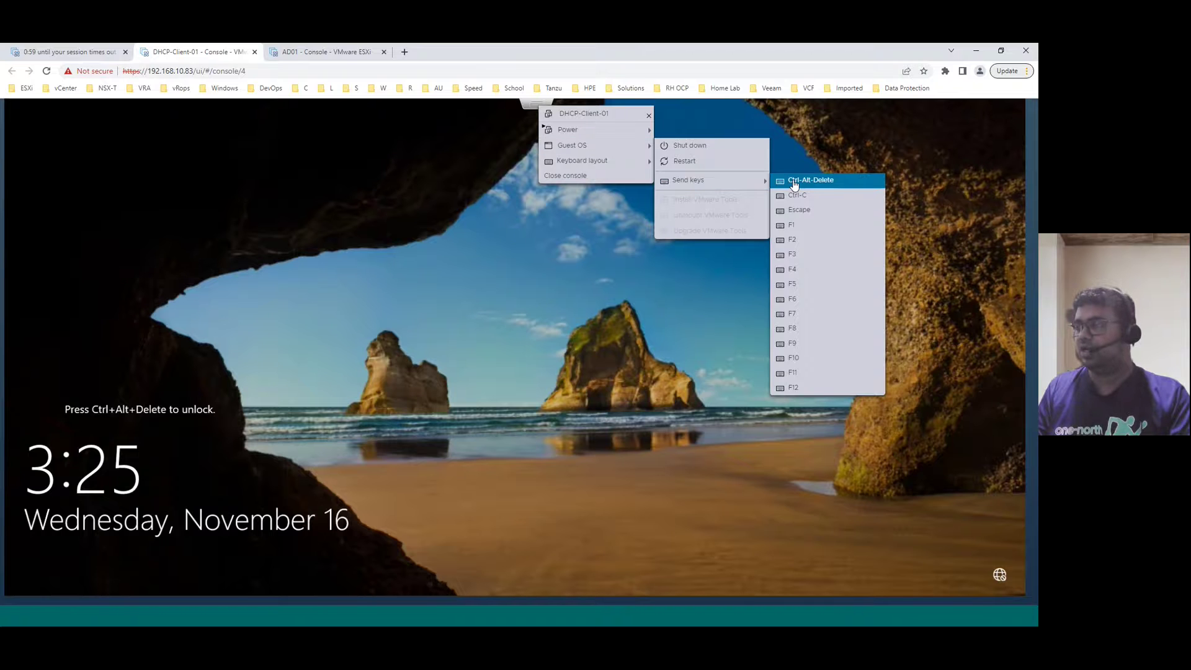
left_click(806, 181)
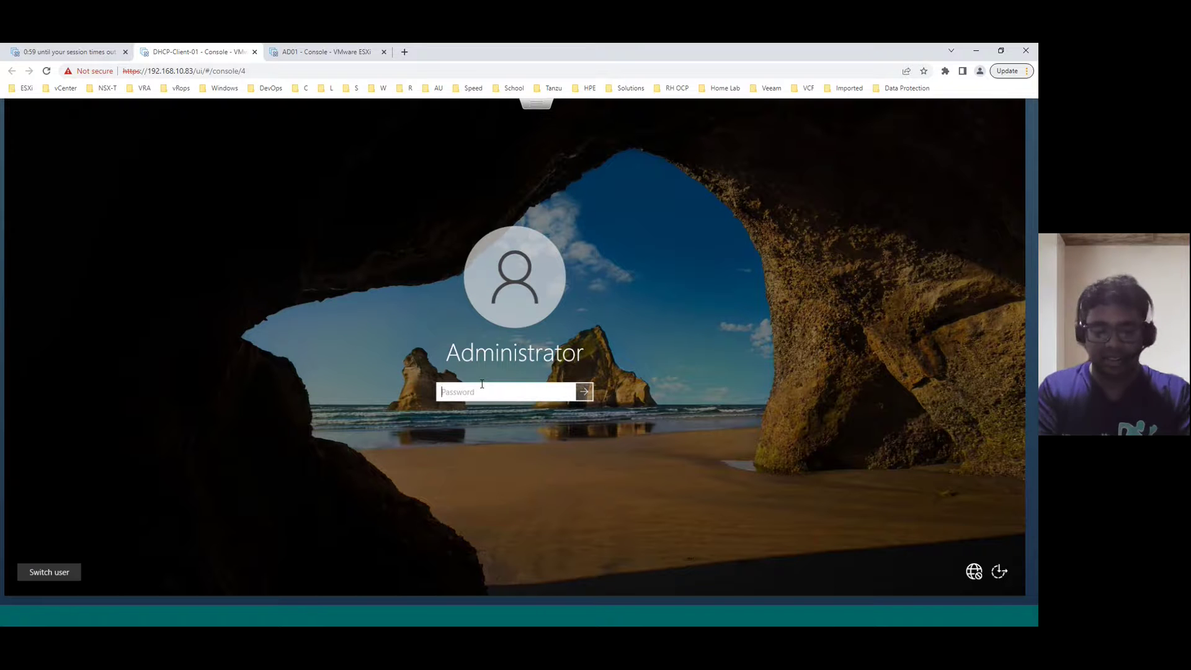
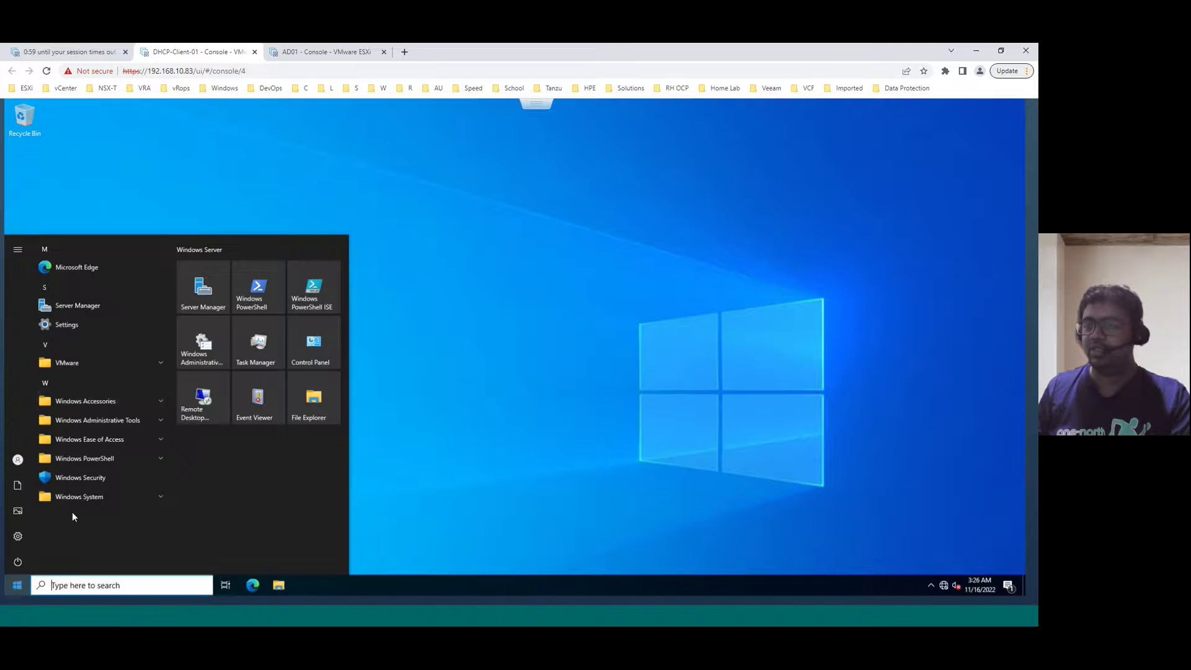
From Server Manager's Local Server page, request membership in the gcglab.com domain
left_click(75, 303)
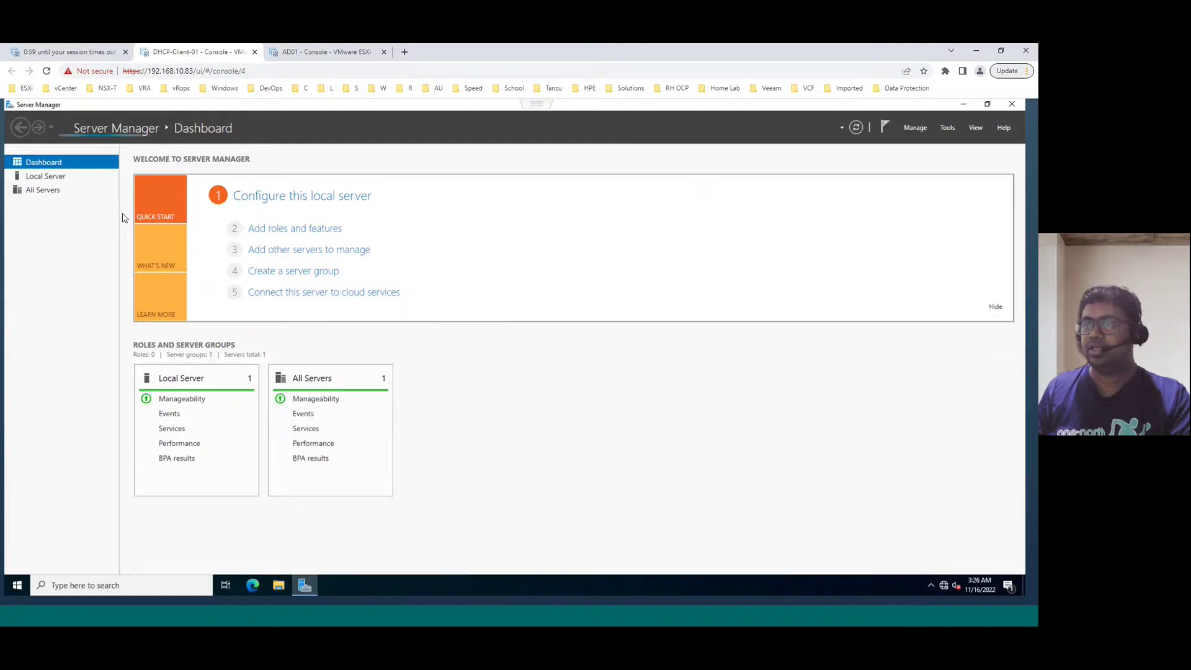
left_click(64, 178)
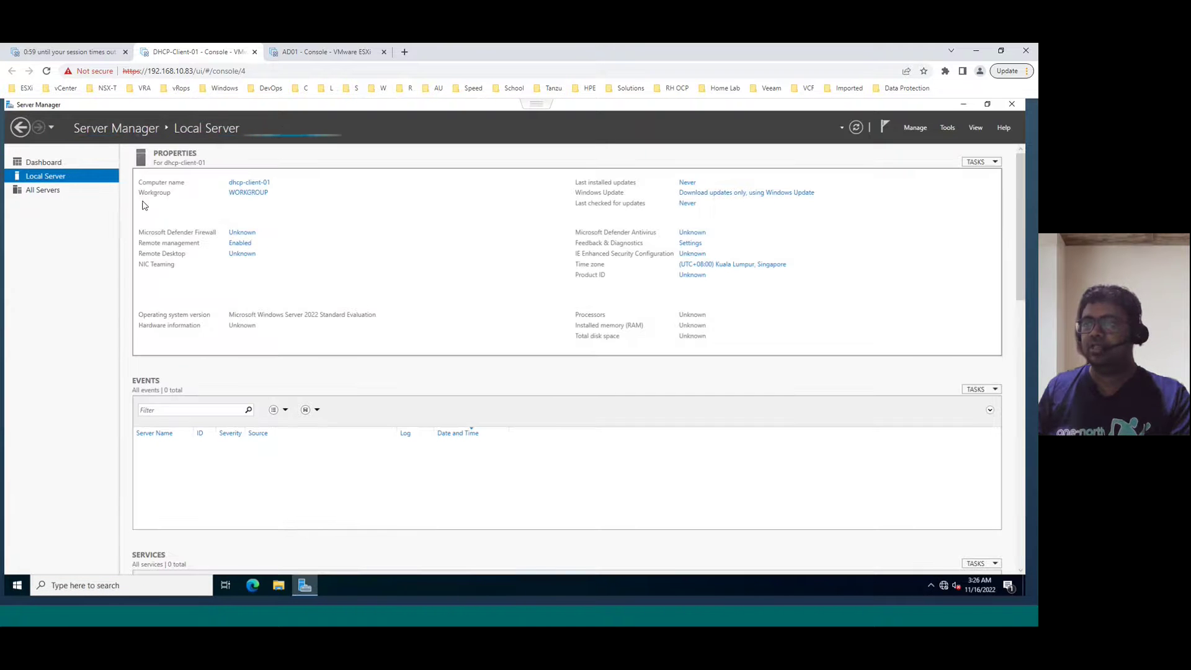
left_click(248, 194)
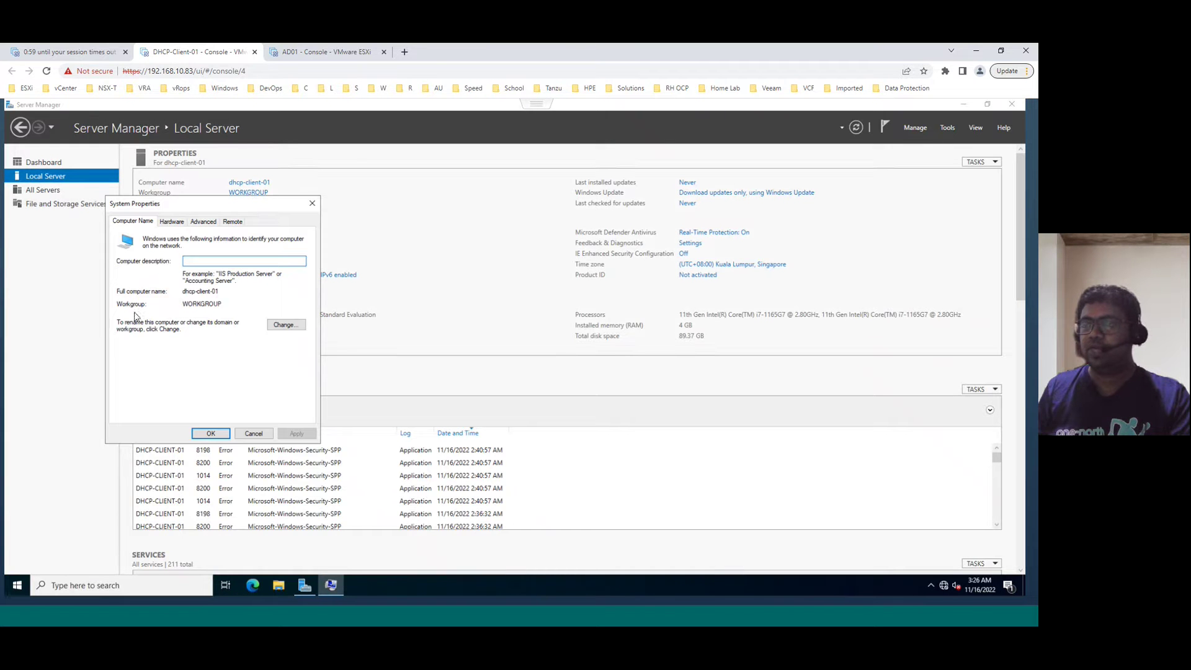
left_click(285, 325)
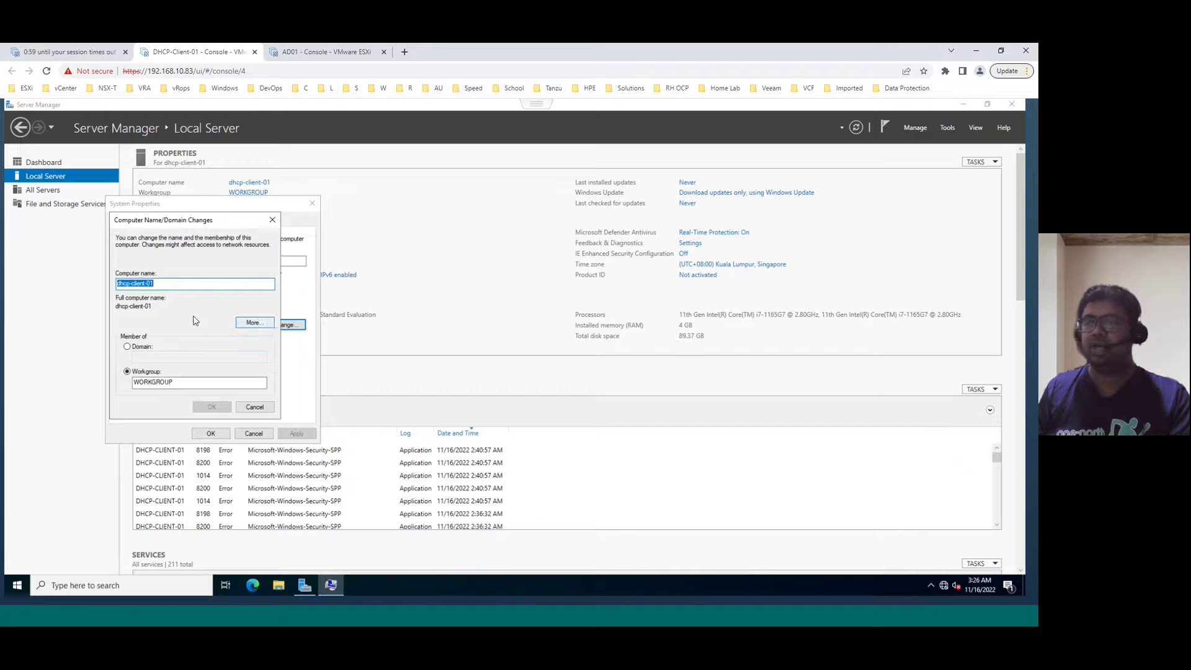
left_click(147, 349)
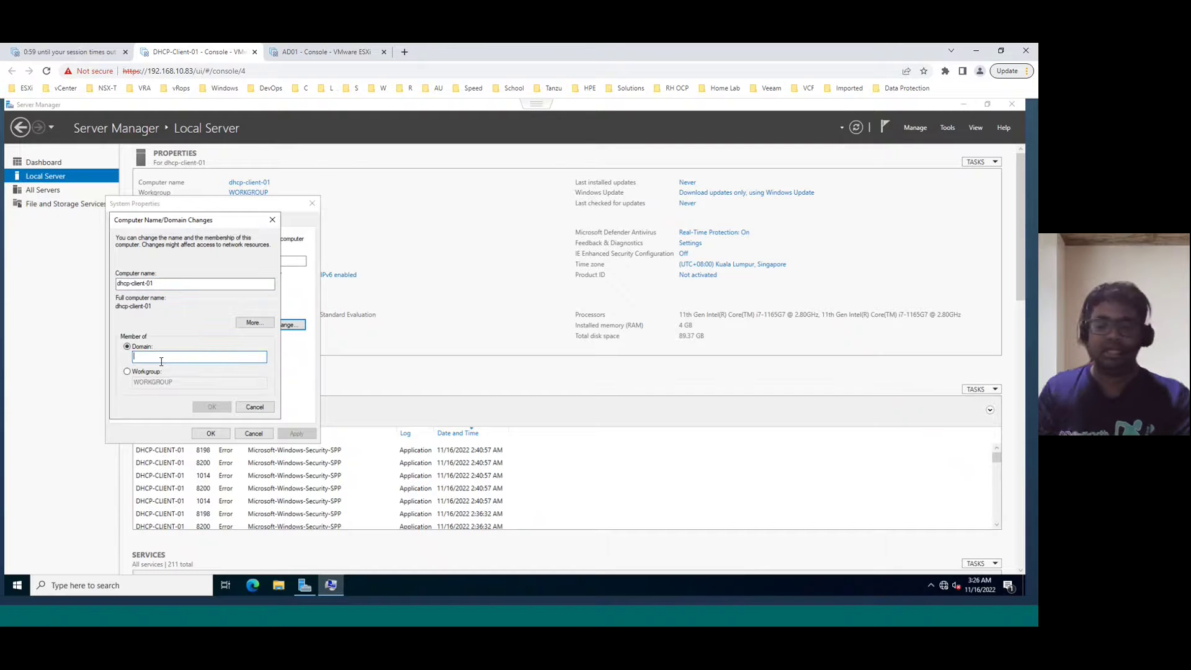
type("d")
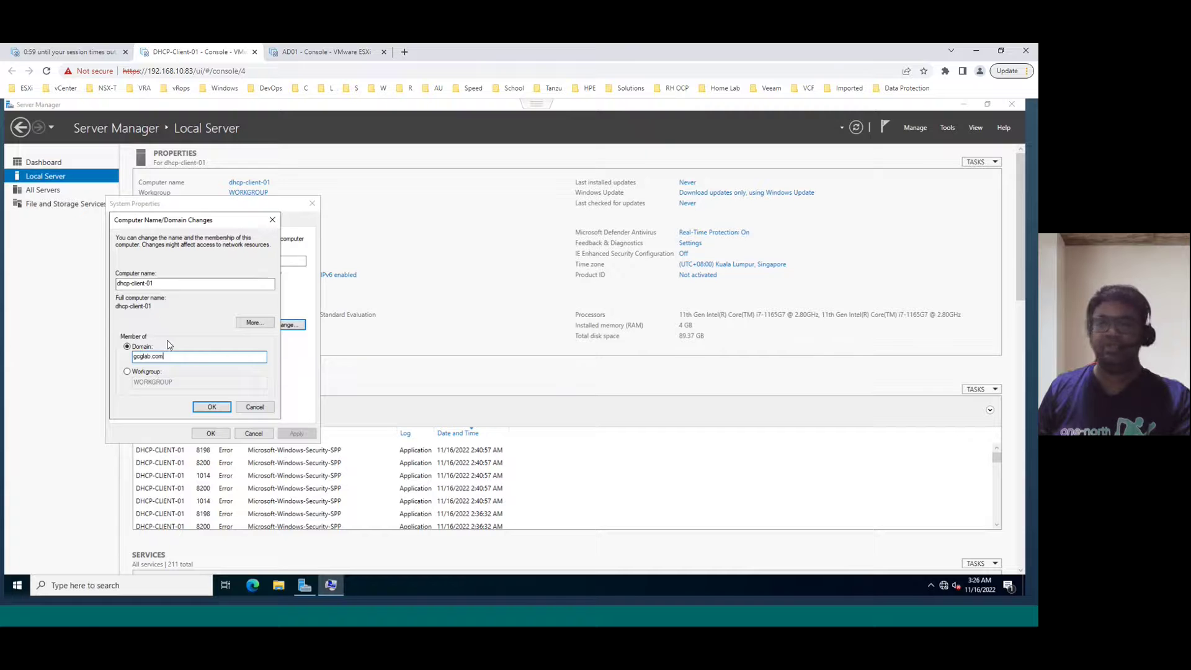
left_click(220, 408)
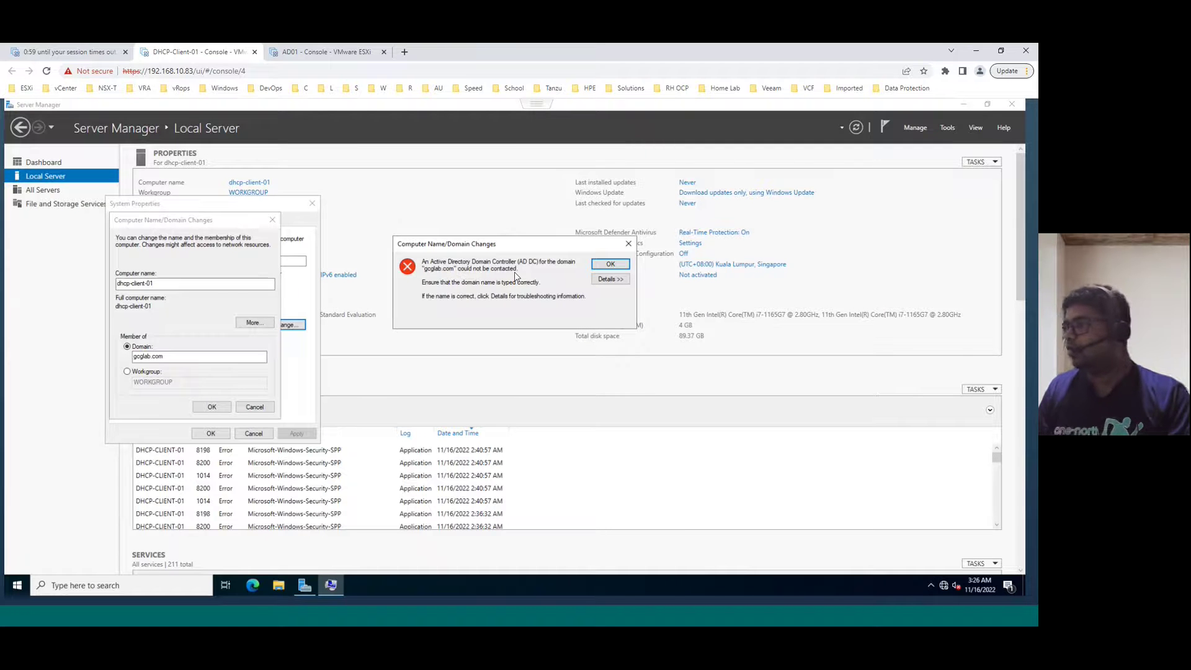
Retry the gcglab.com join, view the unreachable domain controller details, then cancel the change
left_click(629, 246)
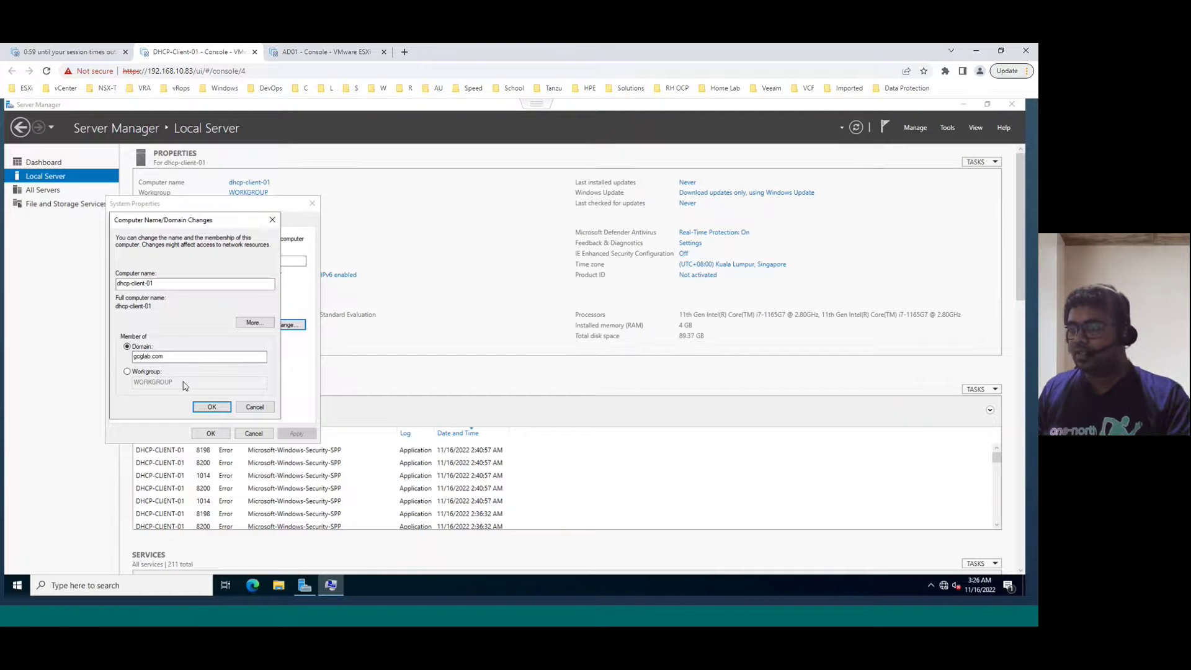
left_click(212, 406)
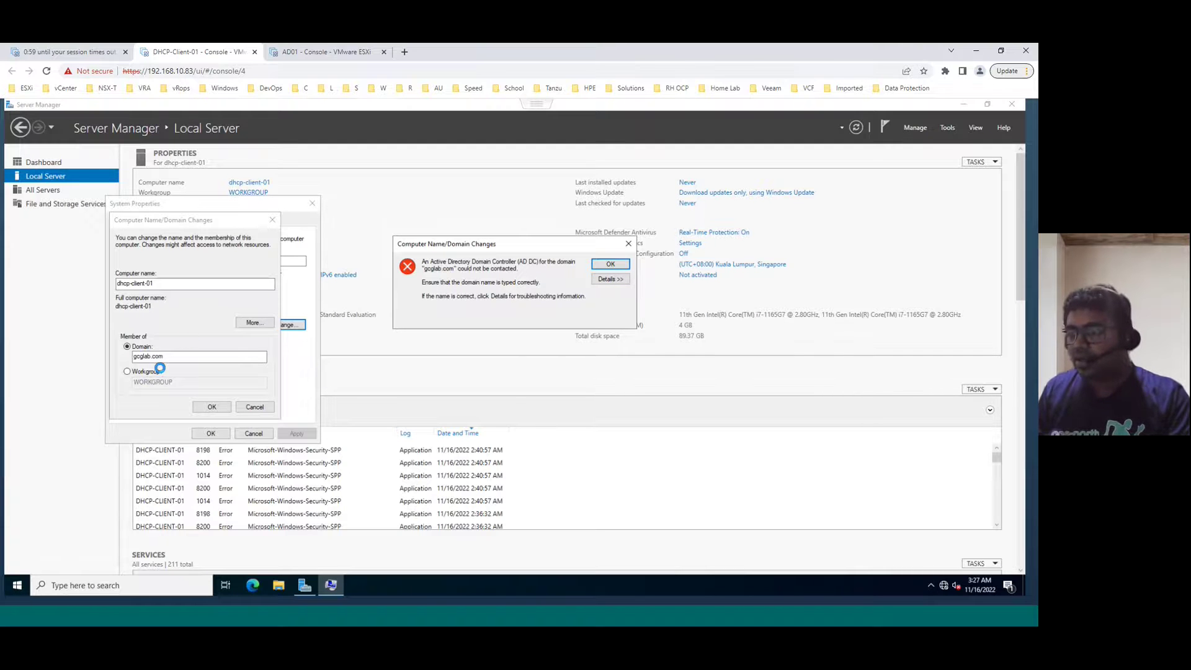
left_click(619, 279)
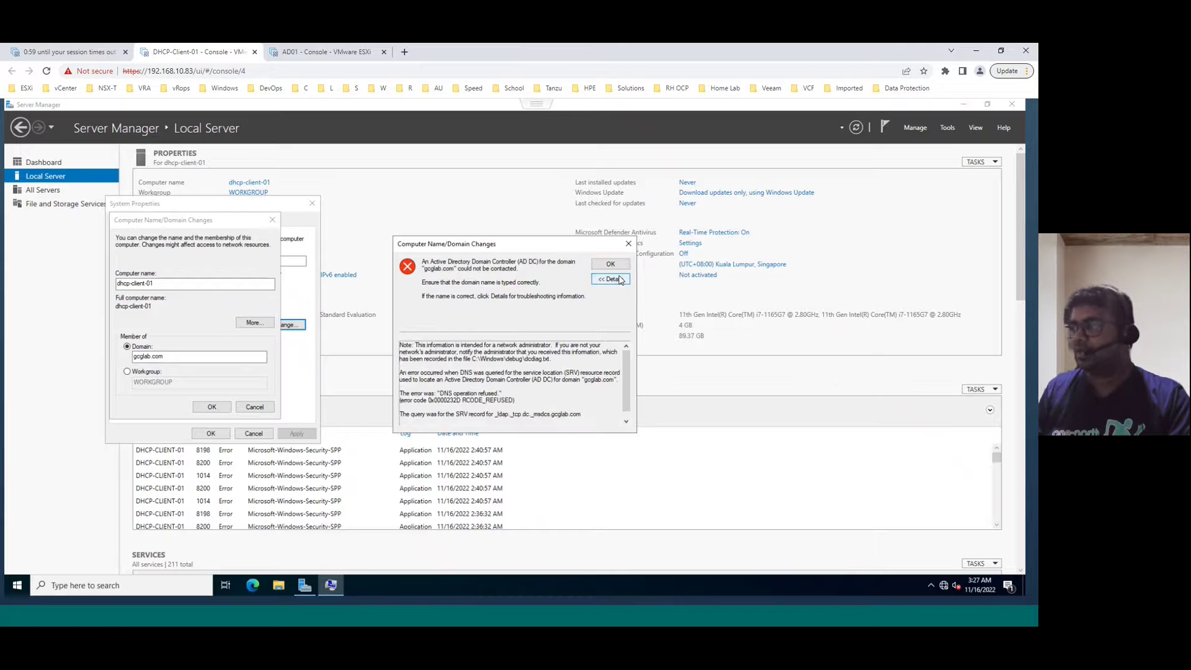
left_click(628, 243)
left_click(256, 409)
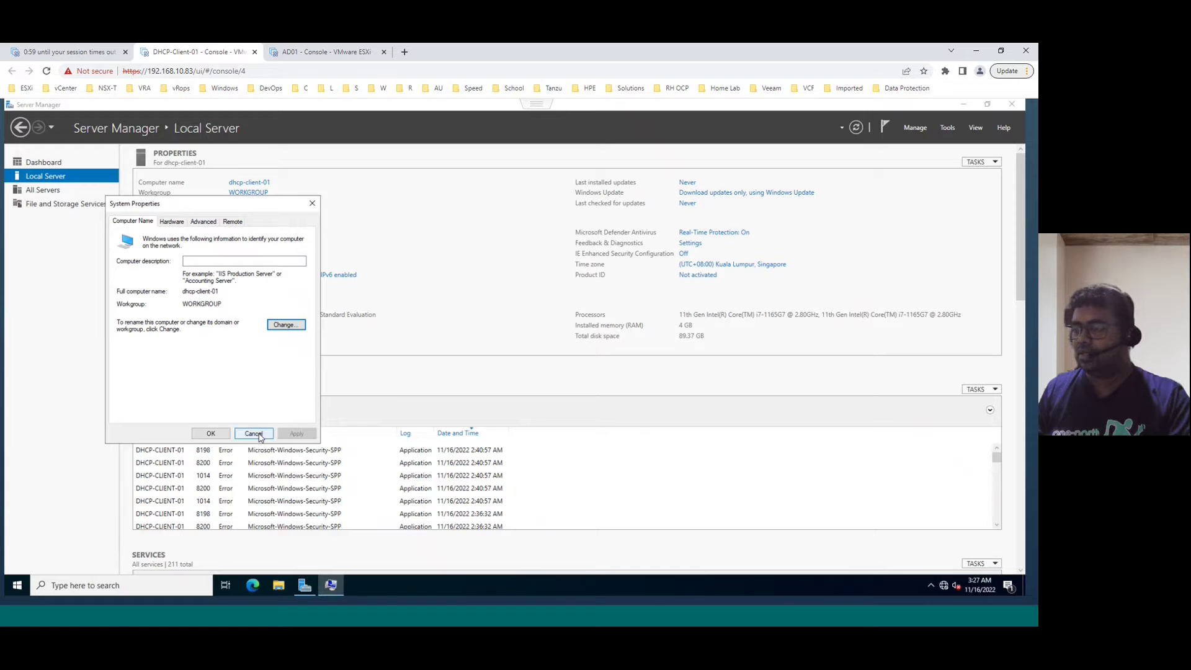
Launch cmd from File Explorer's address bar and run ipconfig, showing 192.168.0.100
left_click(251, 433)
left_click(278, 586)
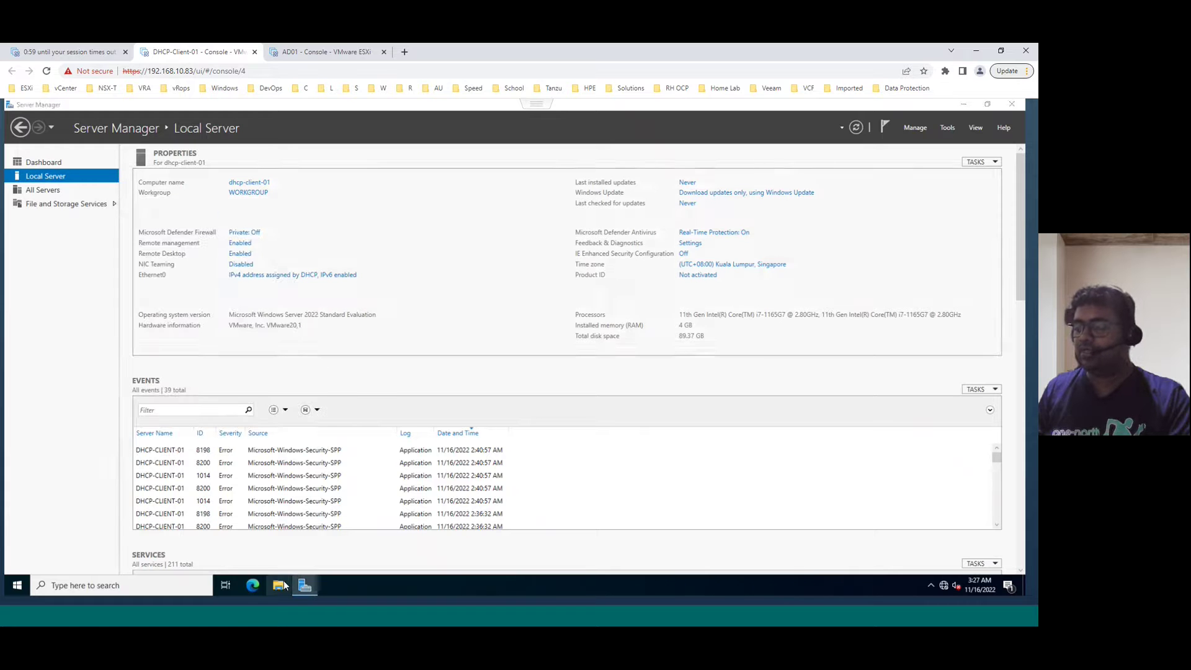
left_click(371, 222)
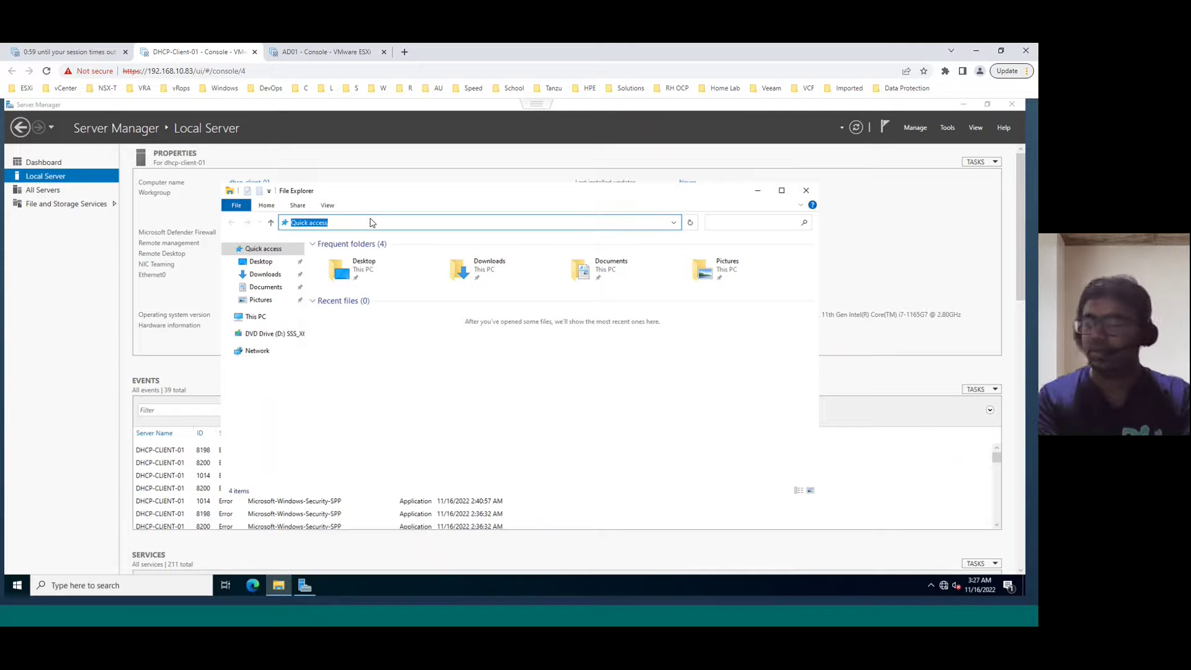
type("cmd")
key("Return")
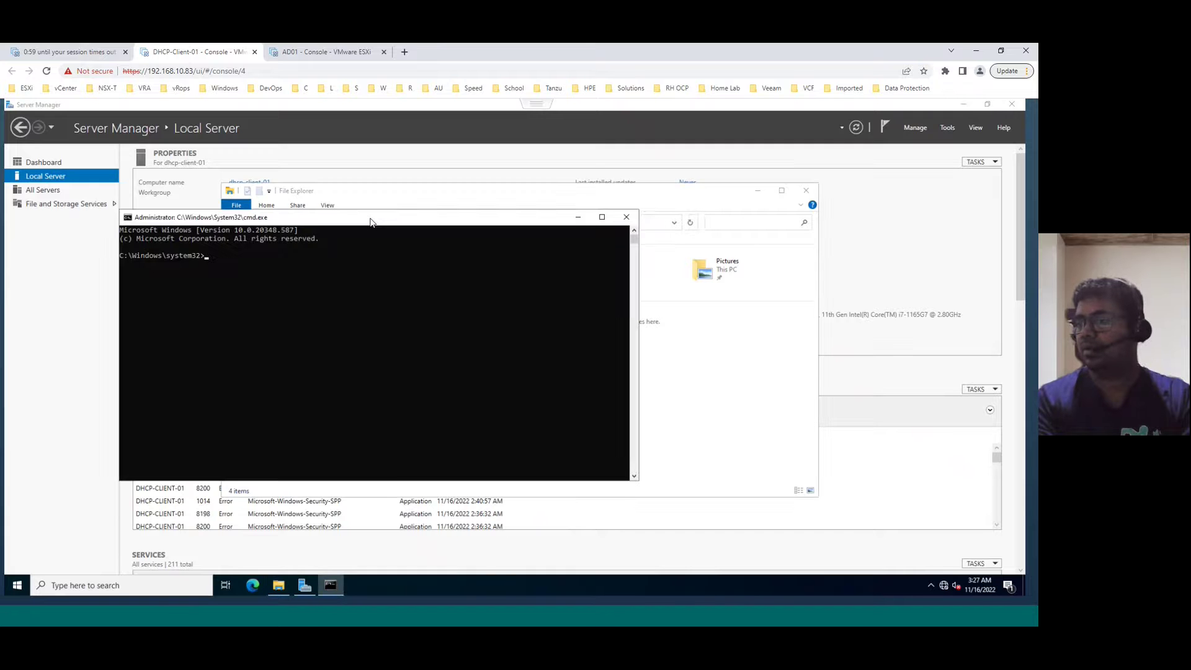
type("ipconfig")
key("Return")
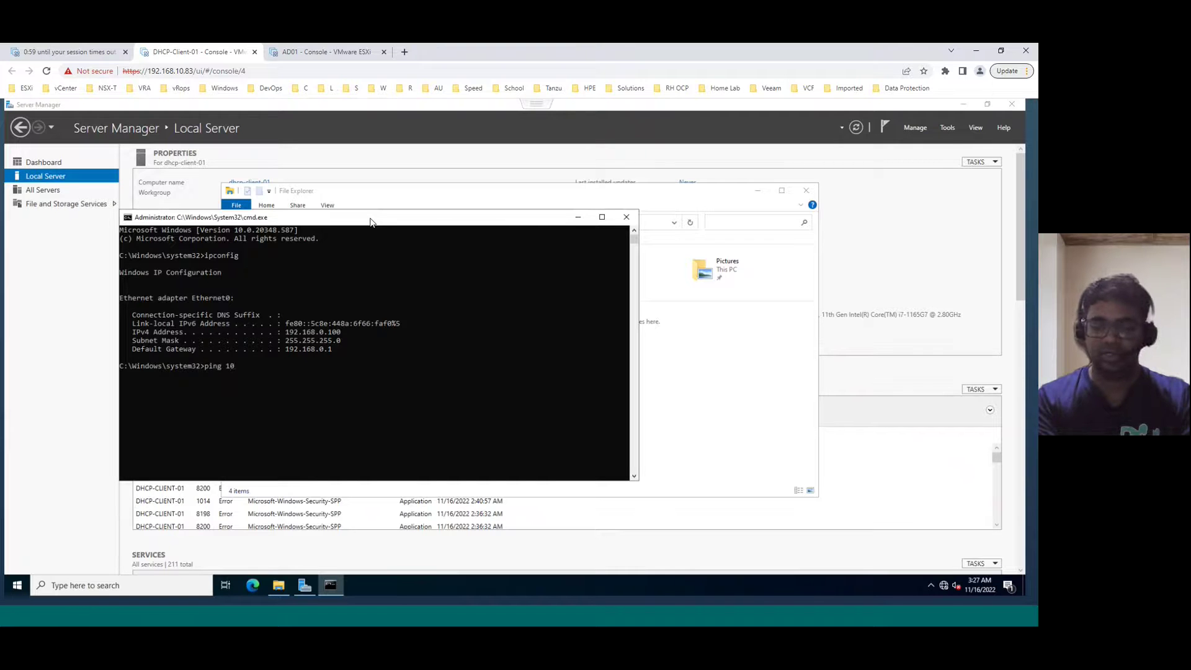
Ping 192.168.10.53 and confirm the destination net is unreachable
type("ping 192.168.10")
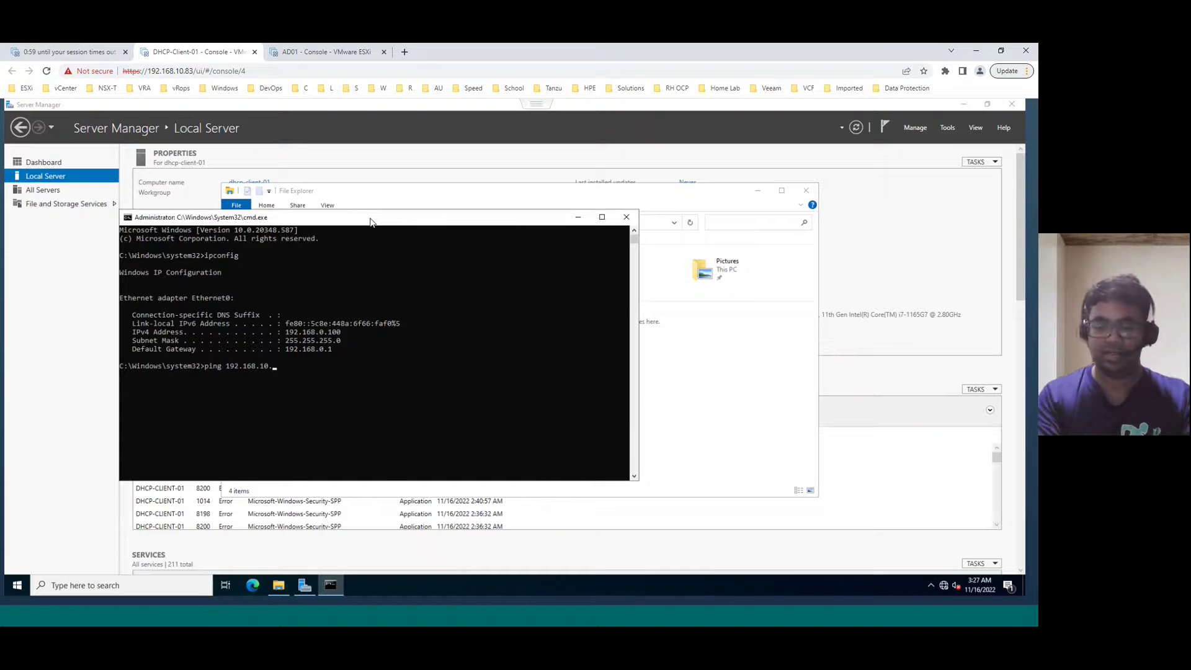
type(".53")
key("Return")
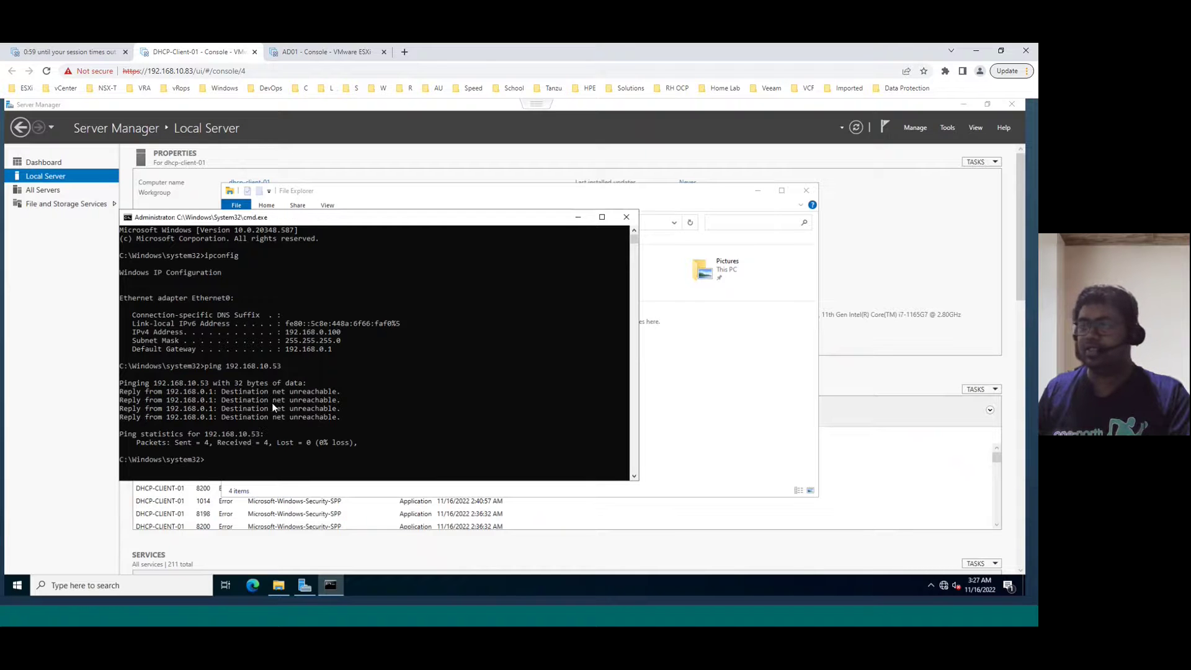
left_click(62, 52)
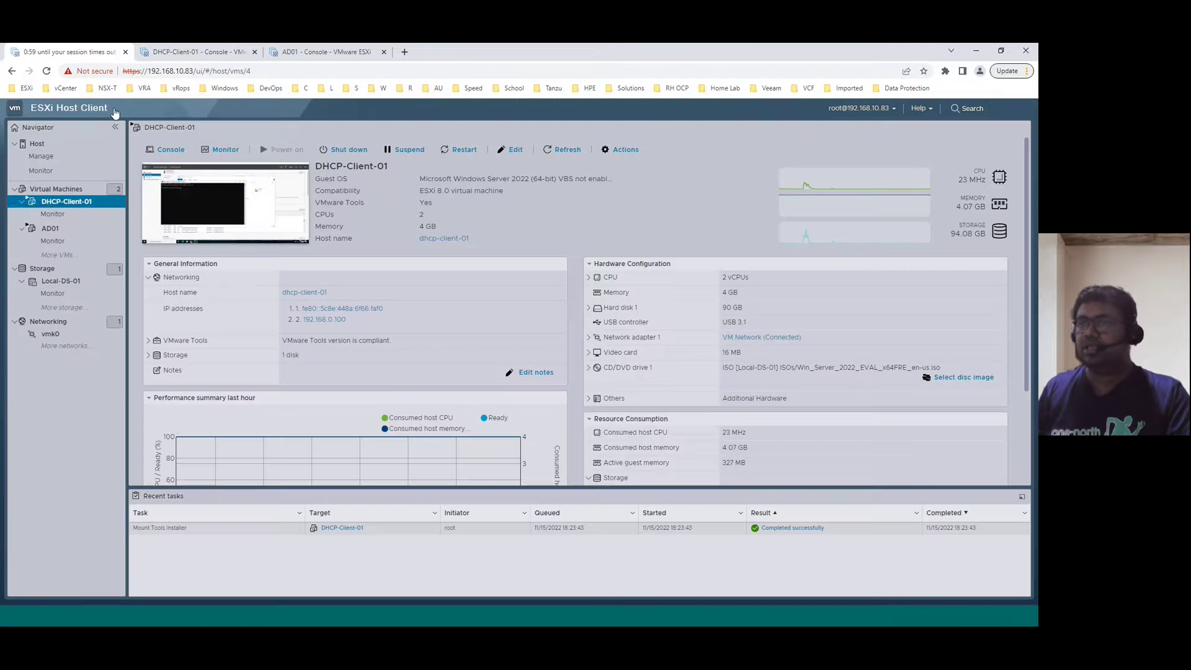
right_click(79, 205)
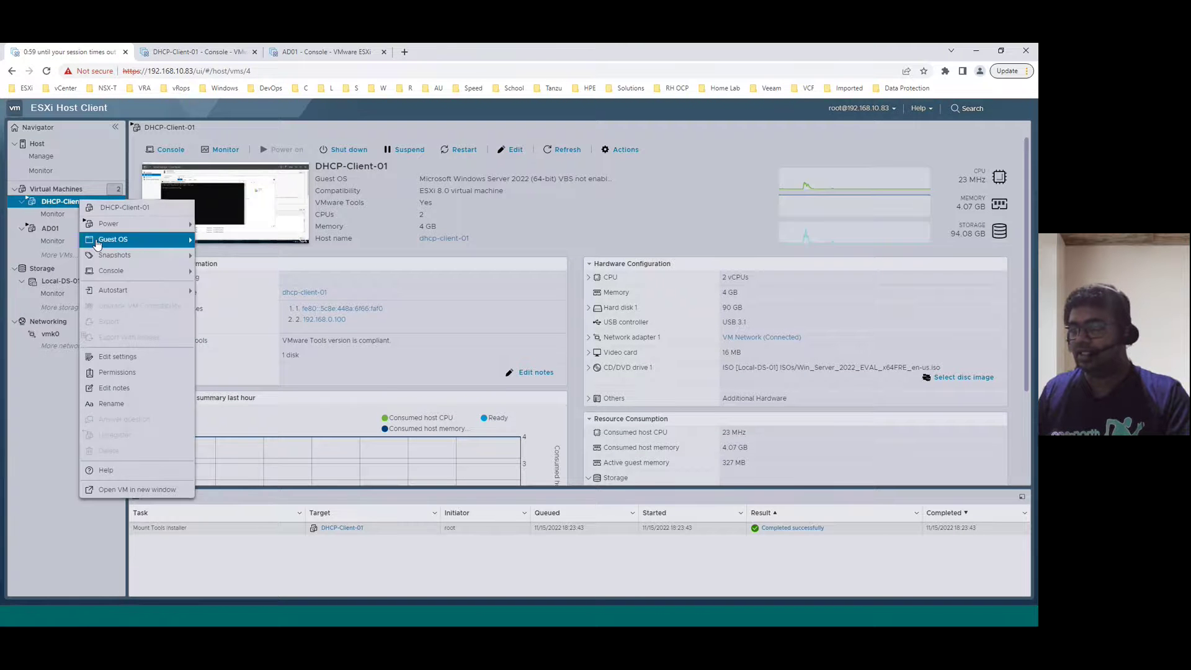
left_click(137, 365)
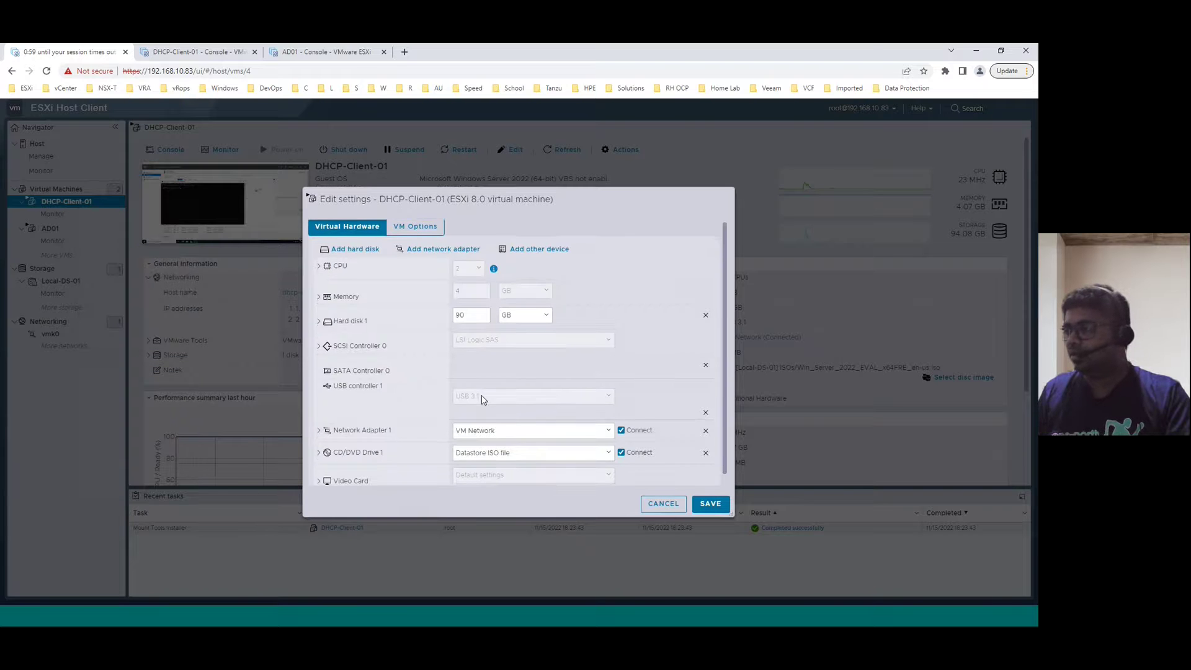
scroll(558, 452, "down", 1)
left_click(320, 422)
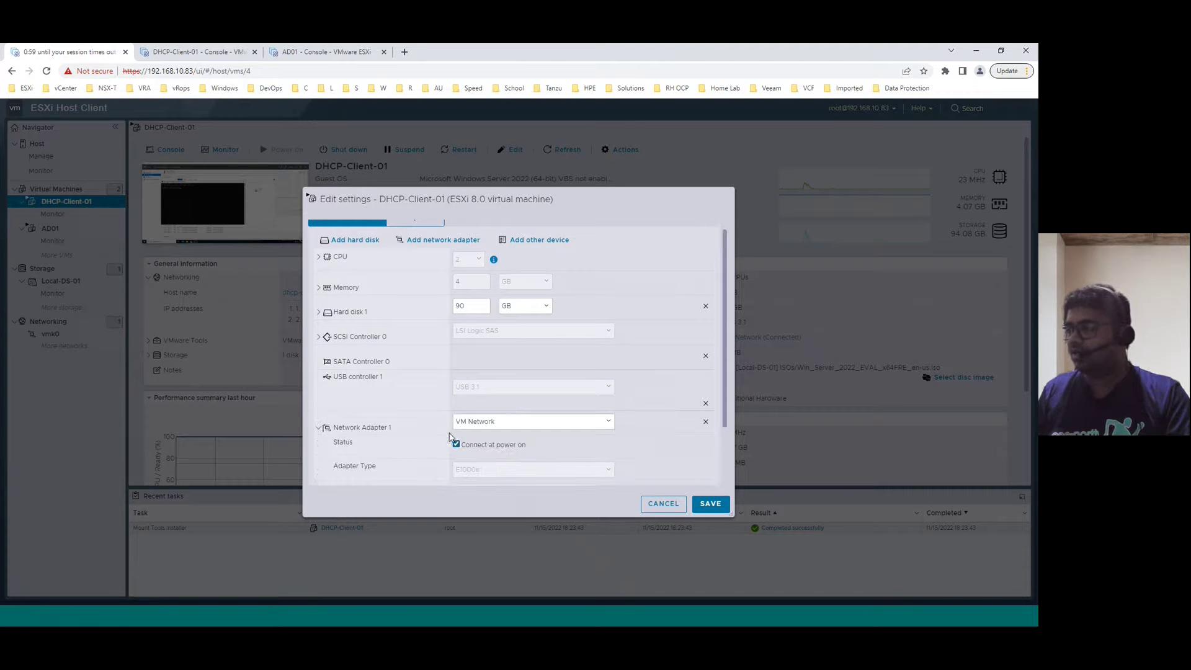
left_click(663, 504)
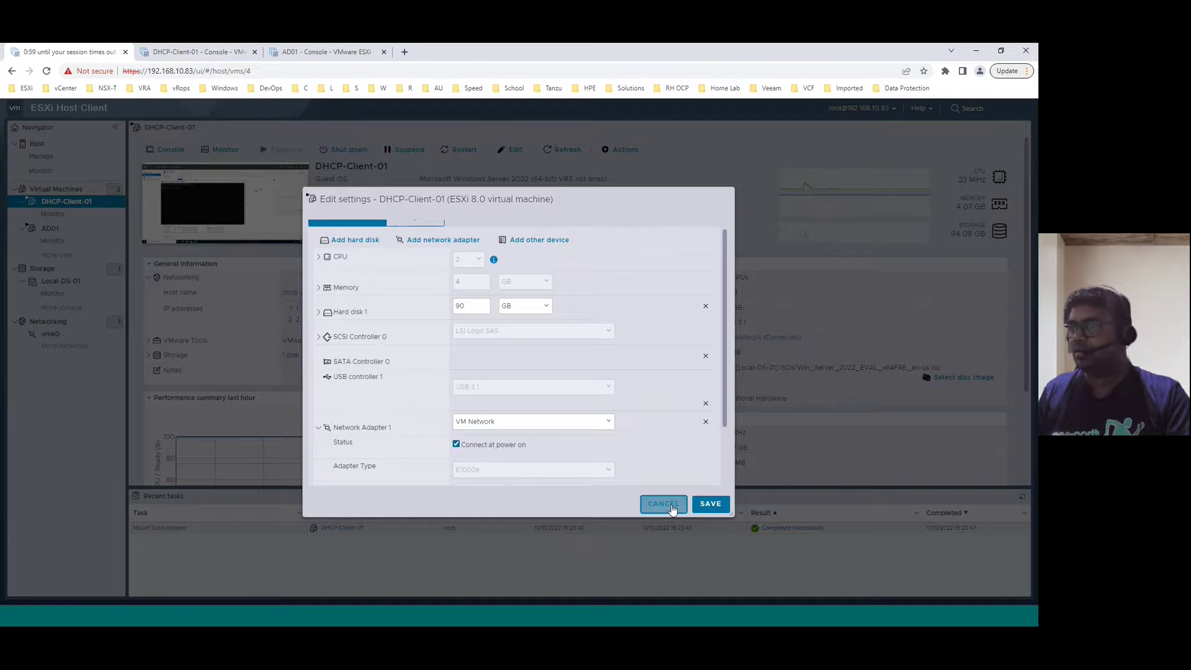
left_click(57, 327)
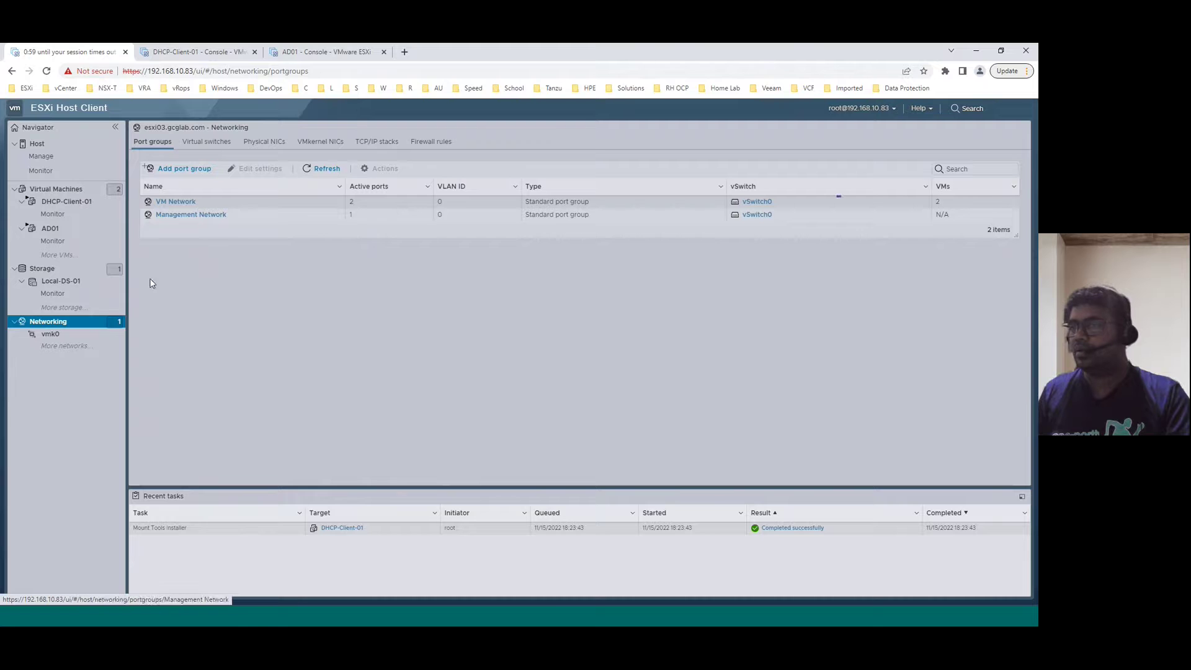
left_click(56, 325)
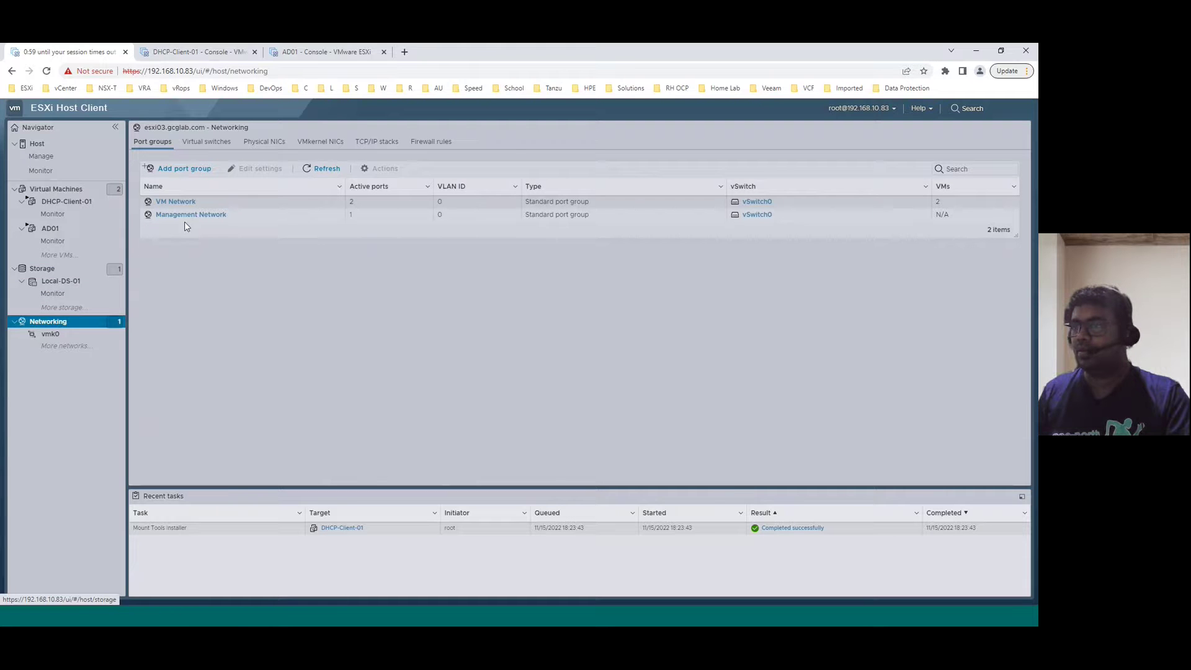
left_click(206, 147)
left_click(264, 143)
left_click(378, 144)
left_click(428, 145)
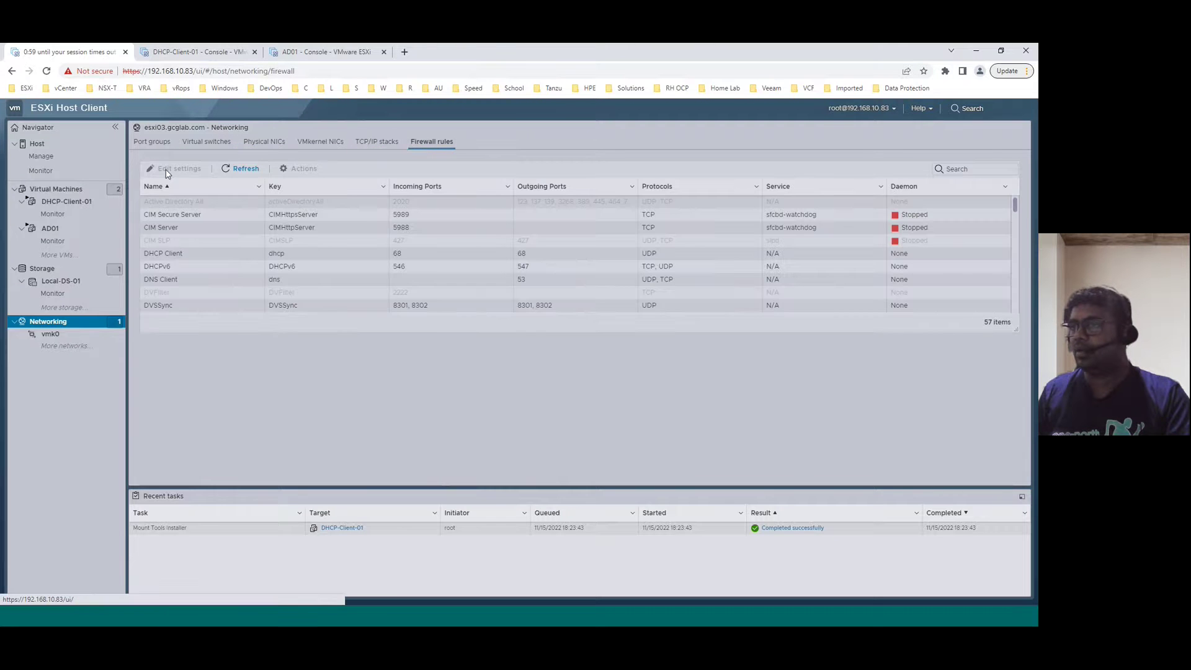
left_click(50, 228)
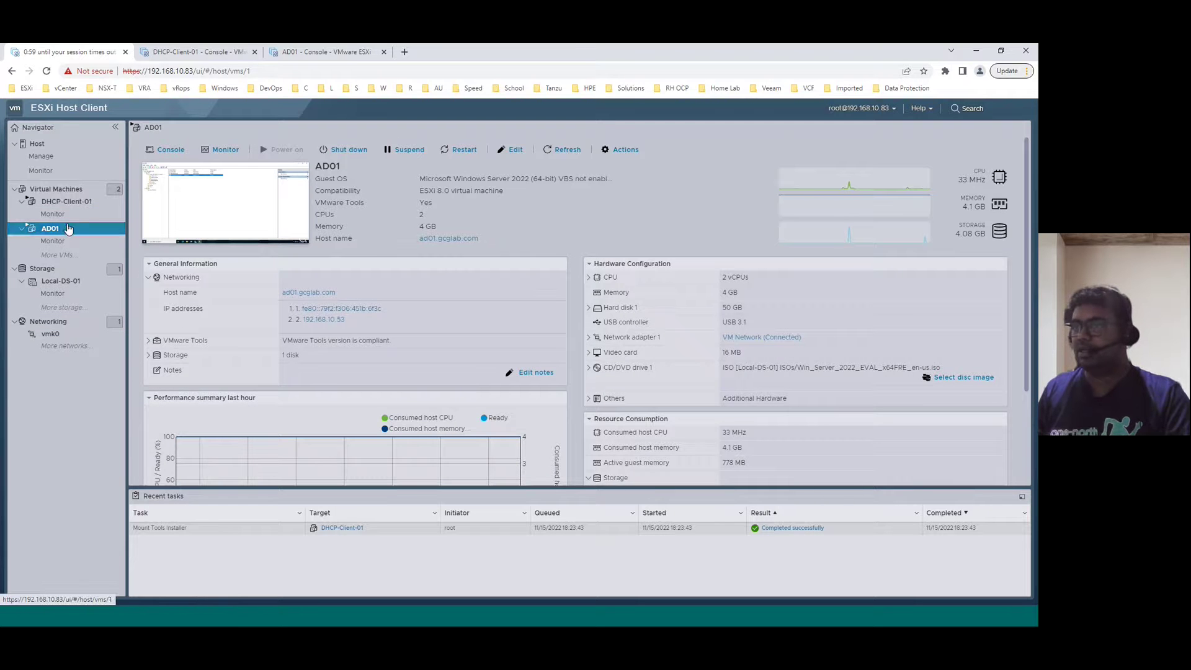
left_click(66, 201)
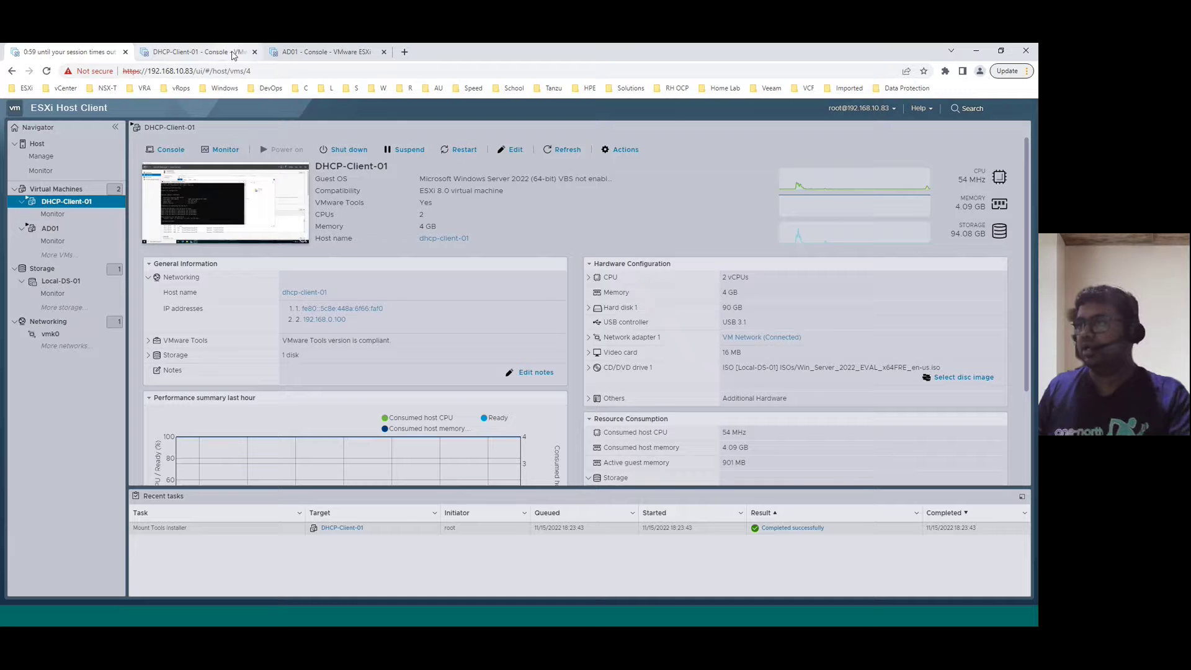
Open Network Connections and review Ethernet0's details: DHCP enabled, address 192.168.0.100
mouse_move(229, 55)
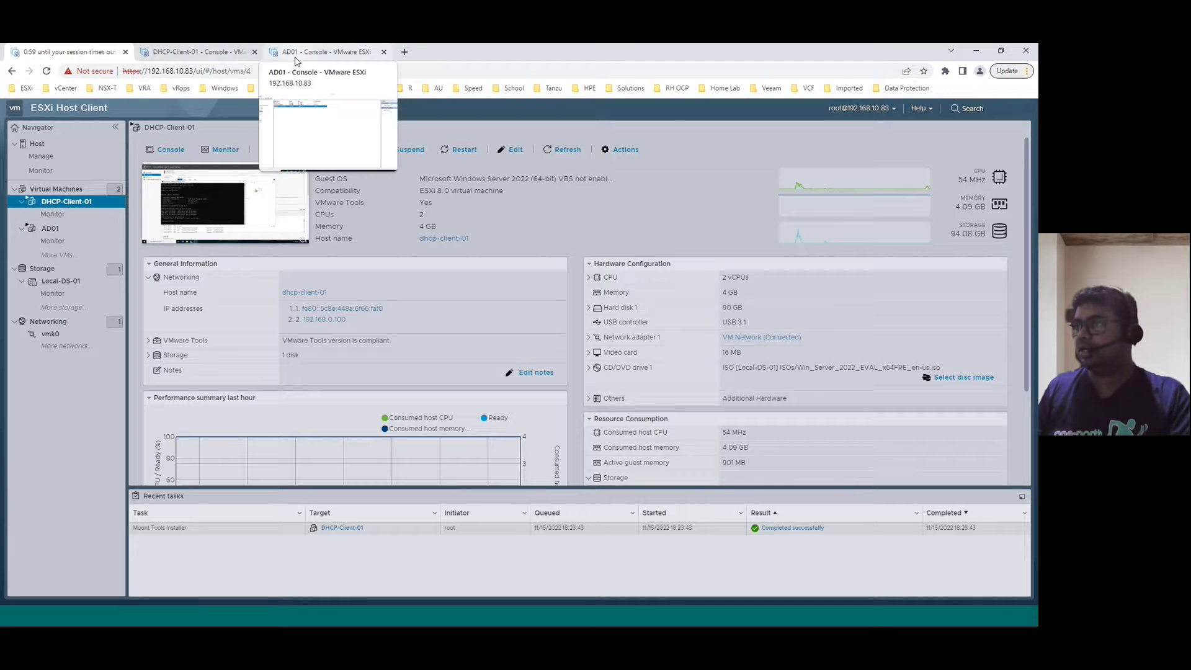
left_click(197, 52)
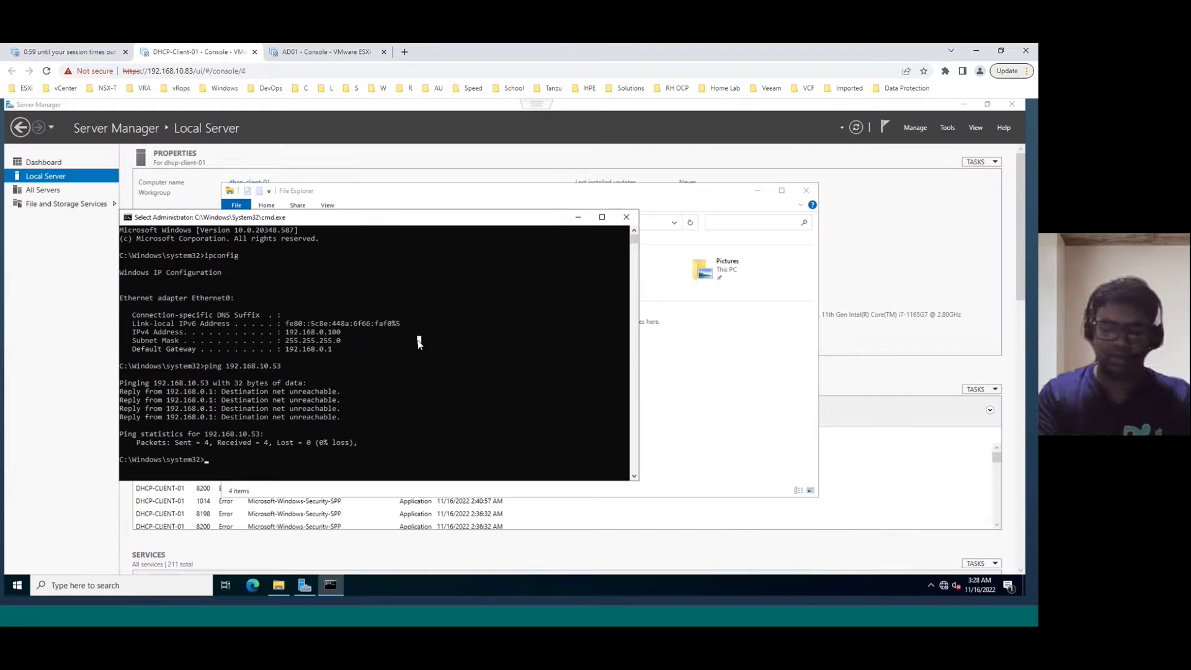
type("ncpa.cpl")
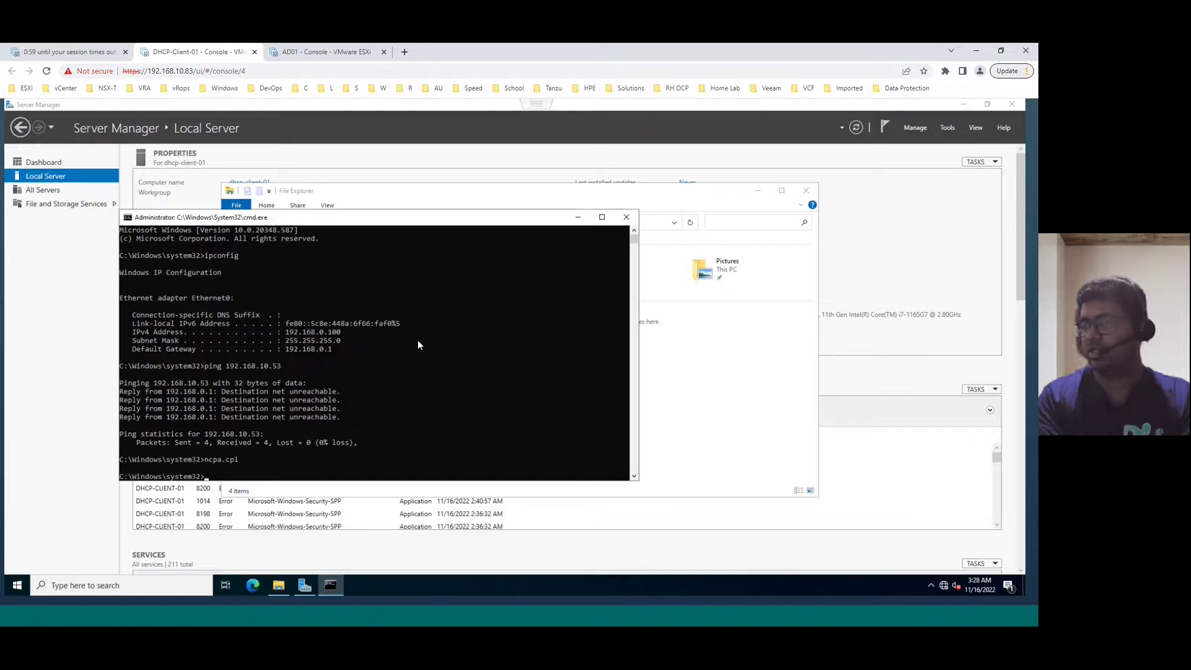
key("Return")
right_click(288, 274)
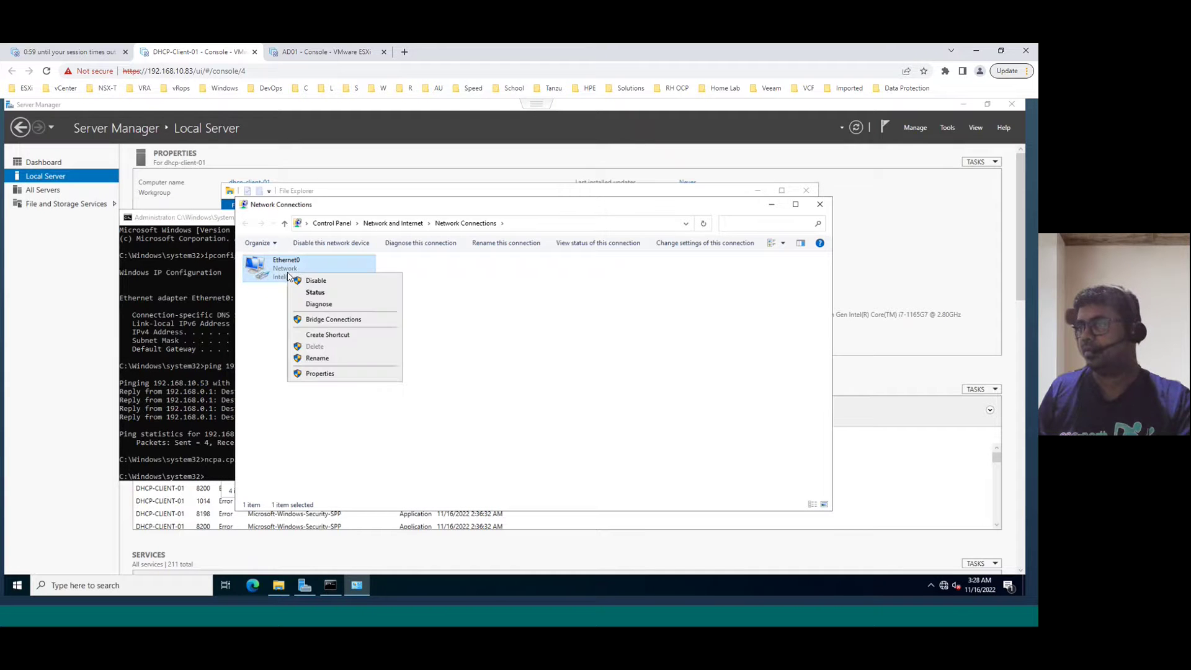
left_click(332, 292)
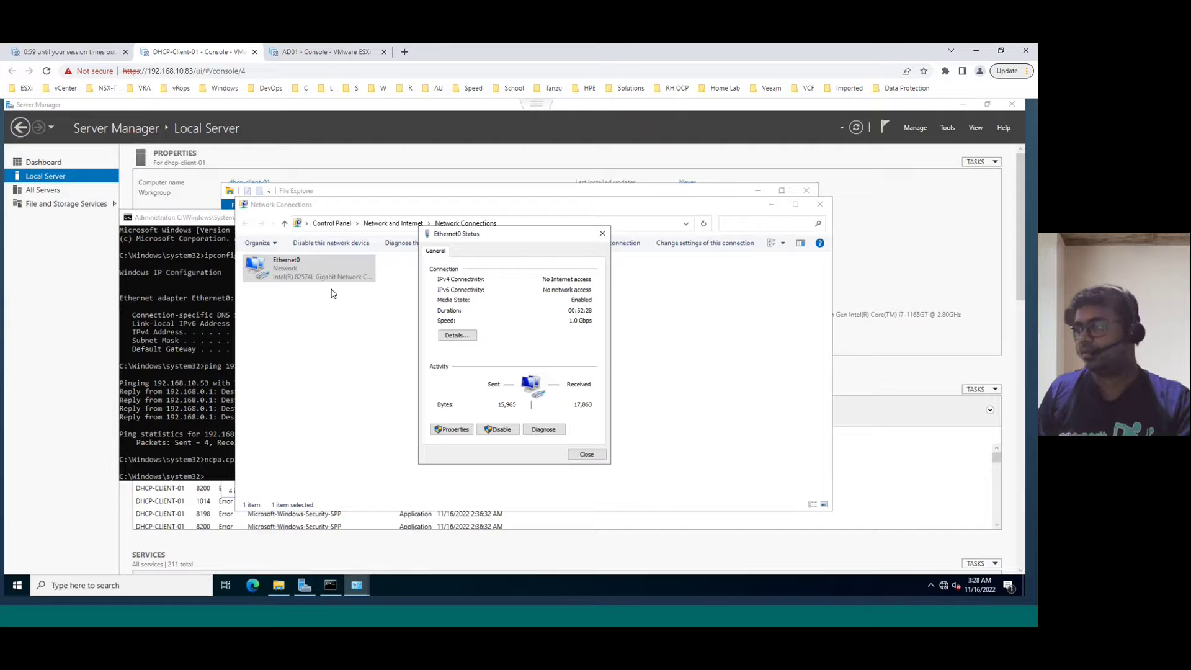
left_click(459, 335)
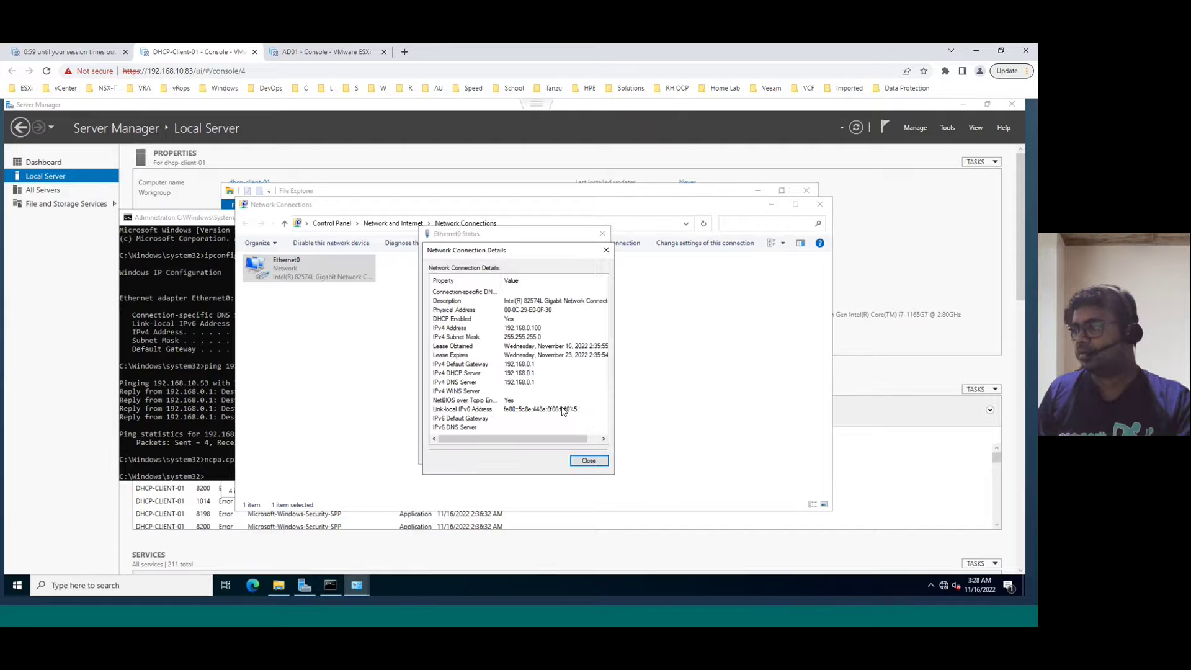
left_click(596, 460)
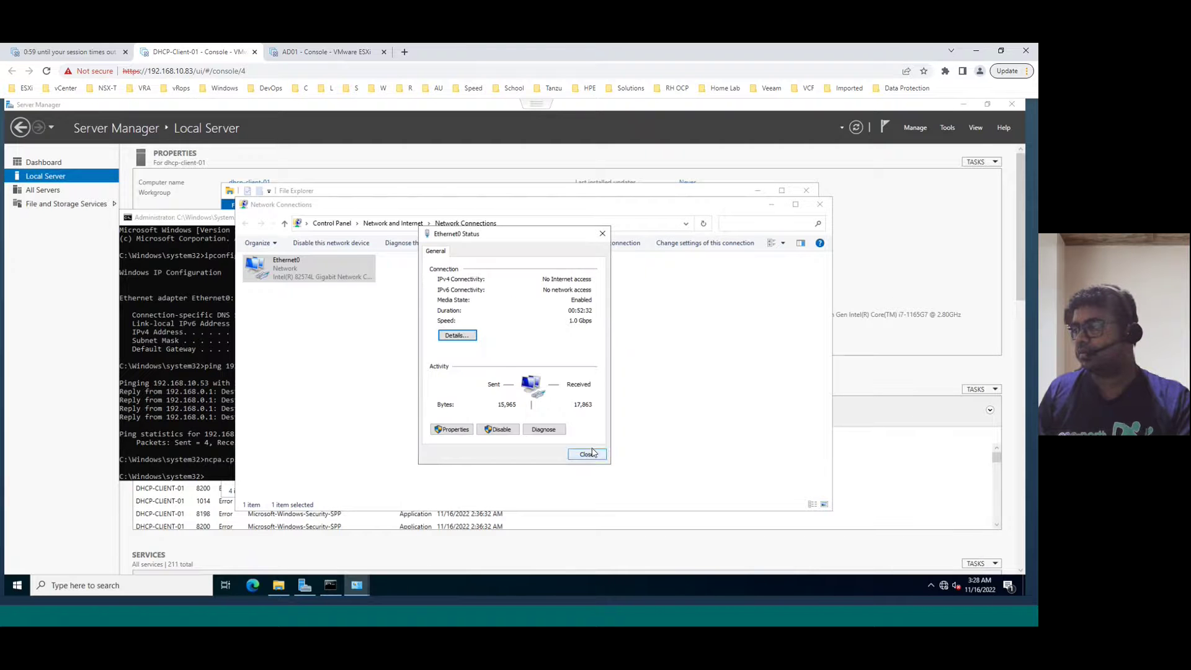
left_click(586, 454)
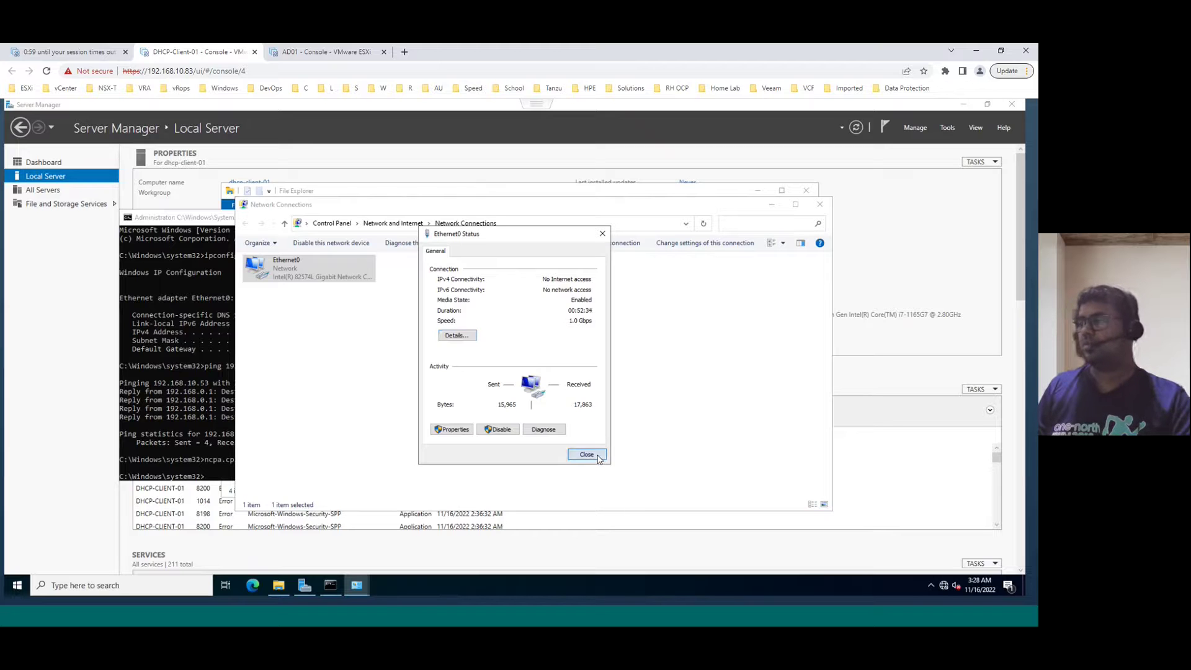
Return to the command prompt and recall the previous command
right_click(300, 277)
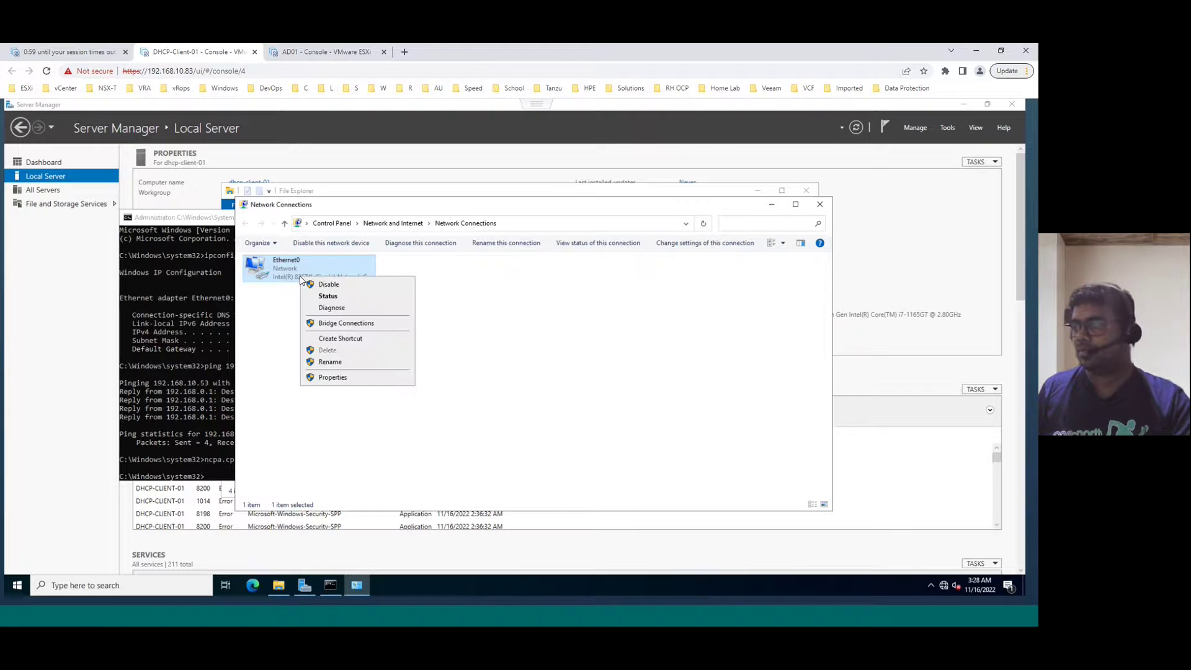
left_click(211, 381)
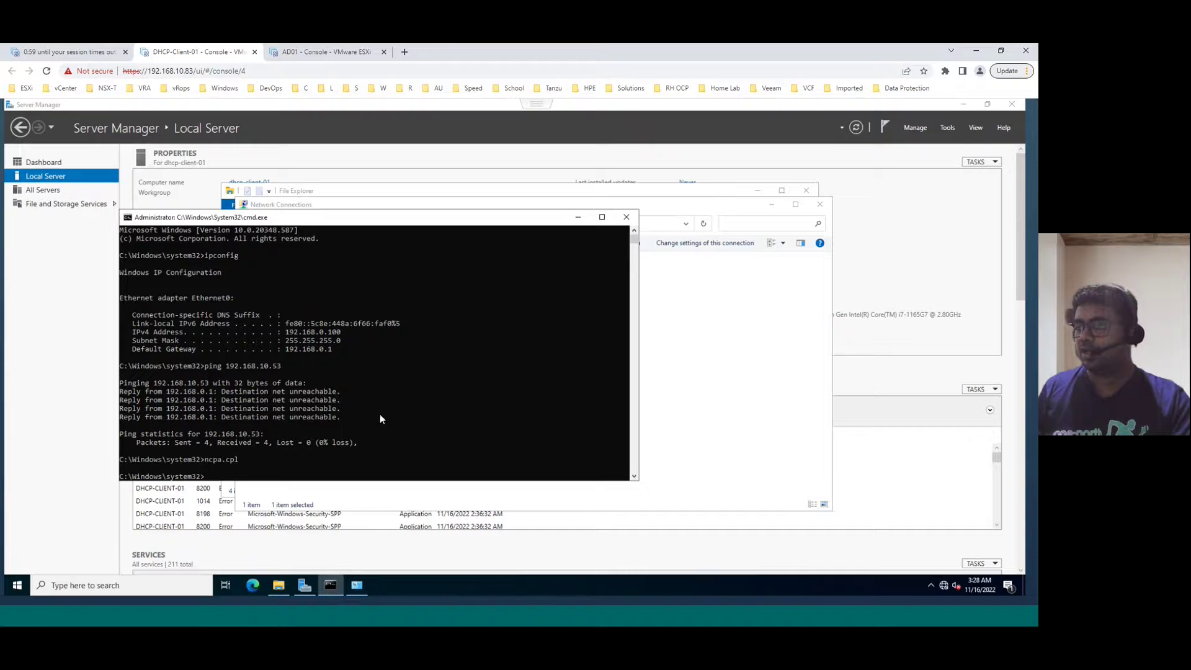
left_click(415, 401)
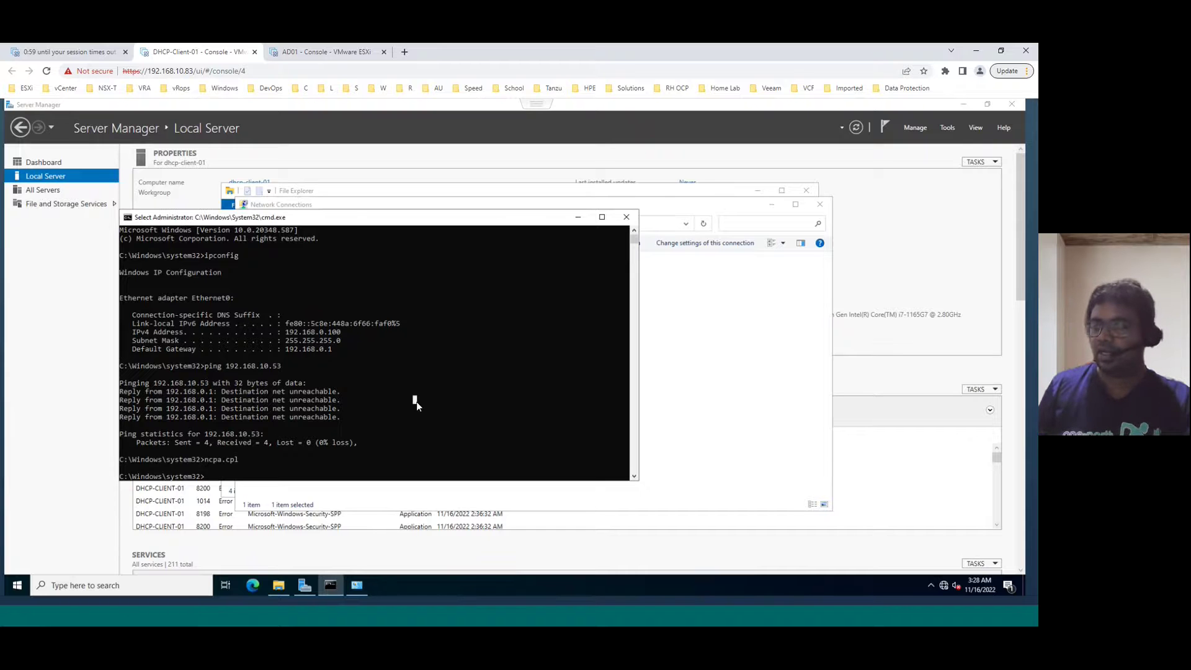
key("Up")
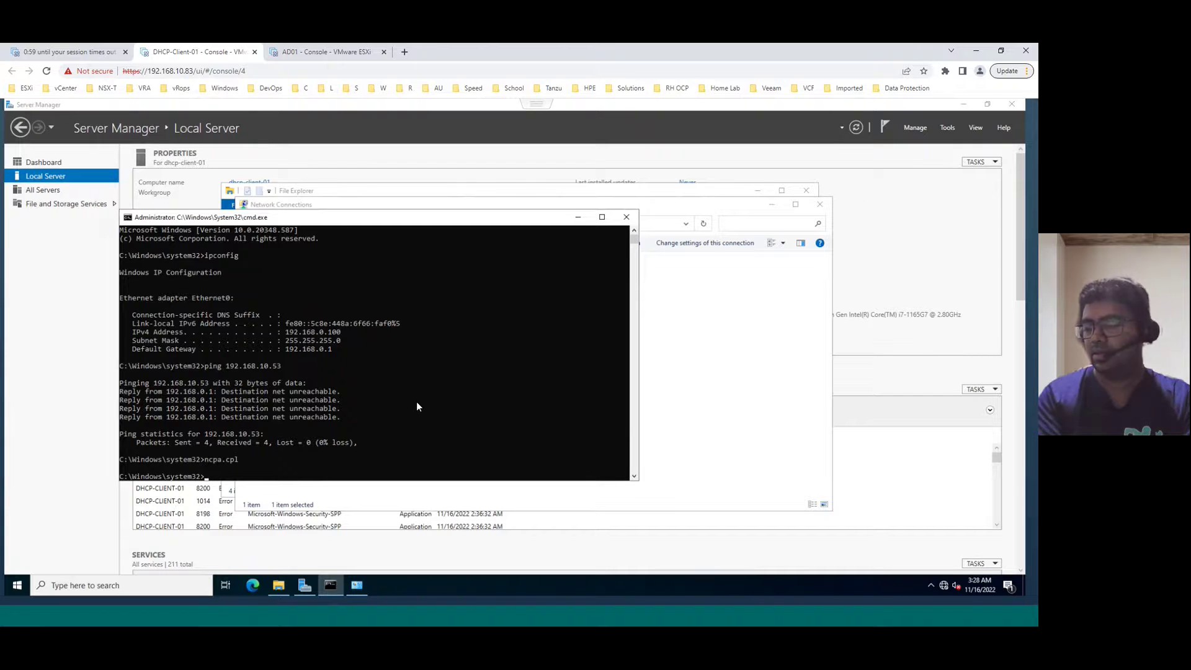
Open the drivers\etc\hosts file in Notepad via the Run dialog
type("ers")
key("Return")
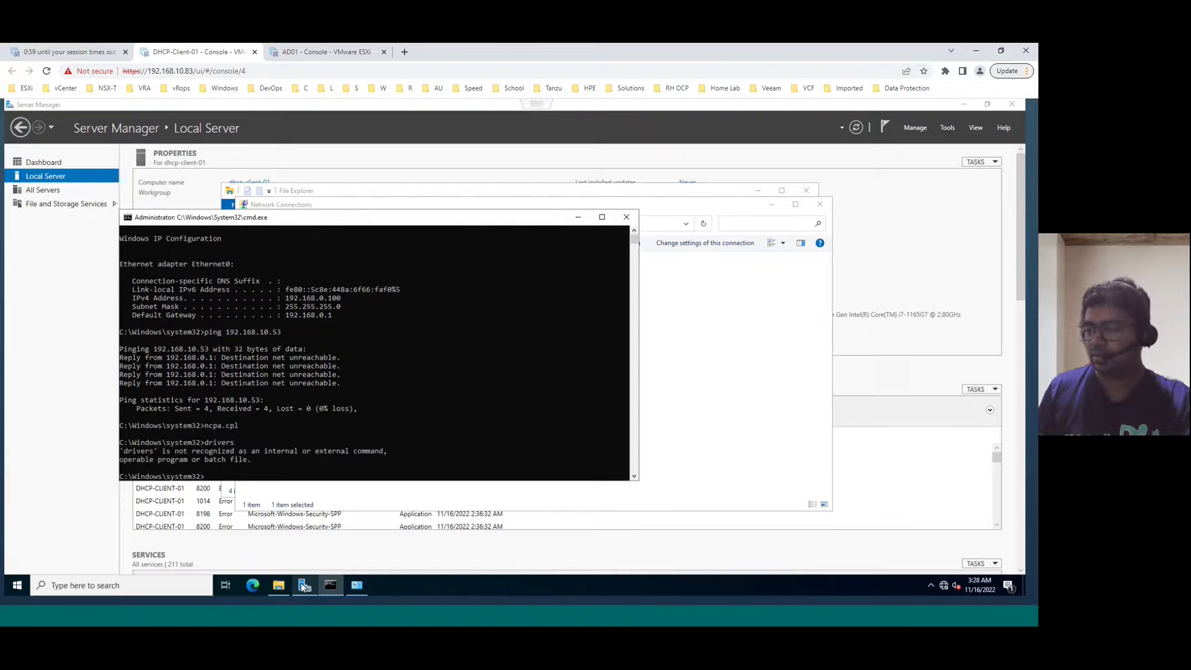
left_click(70, 586)
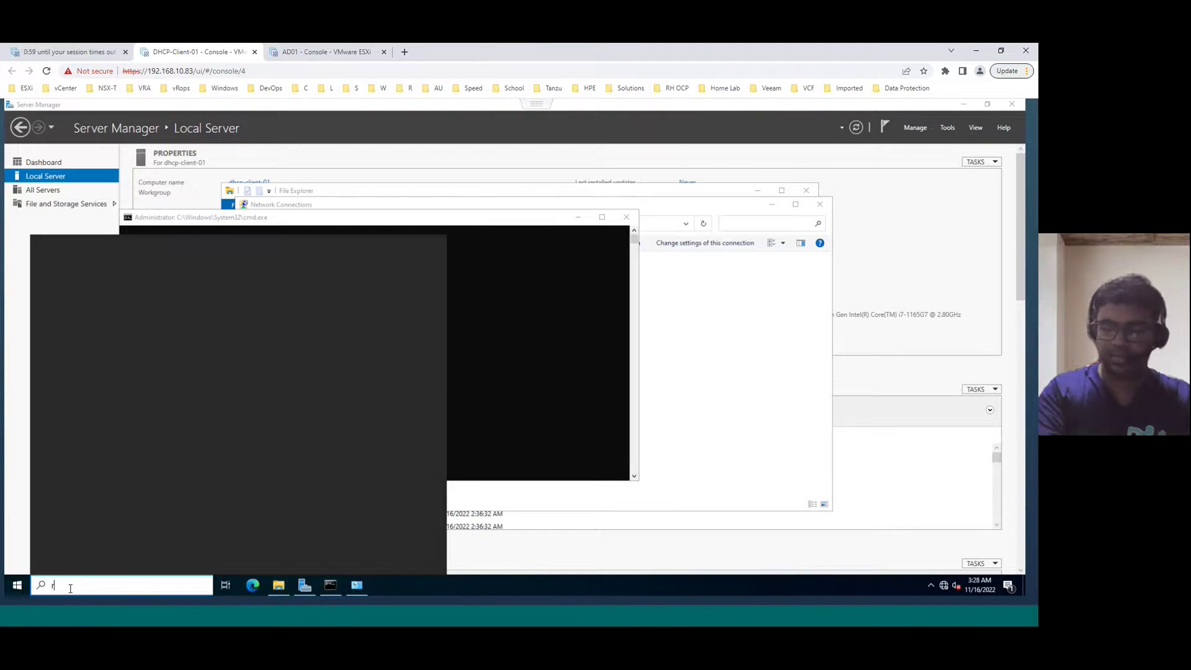
type("run")
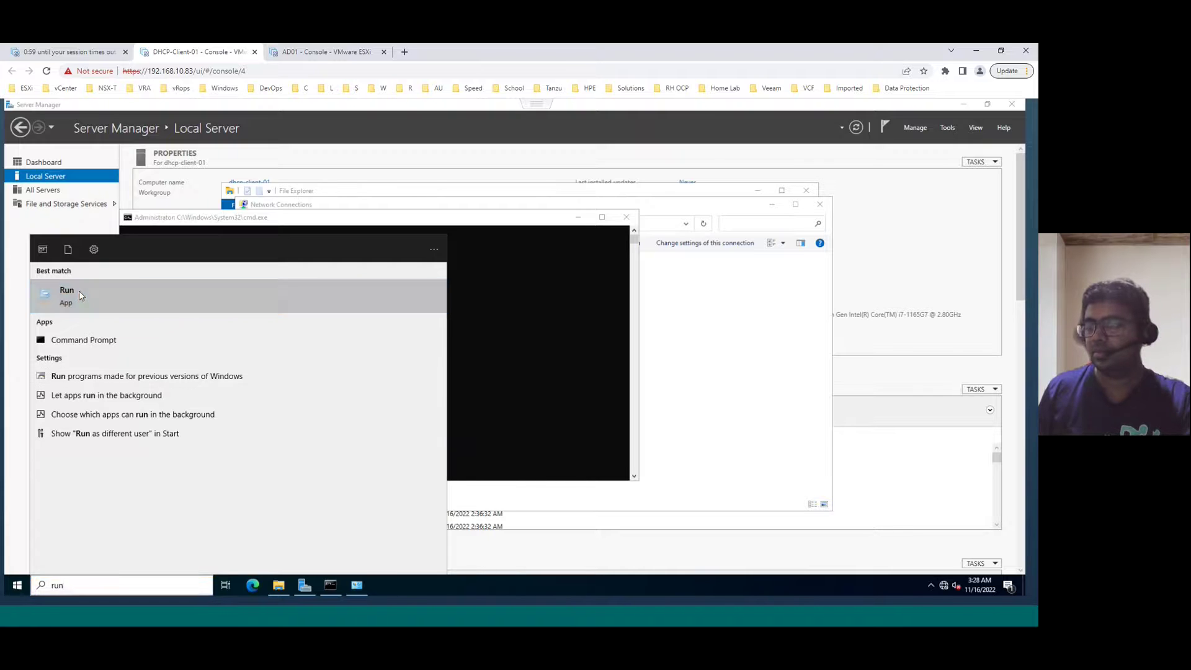
left_click(79, 290)
type("driver")
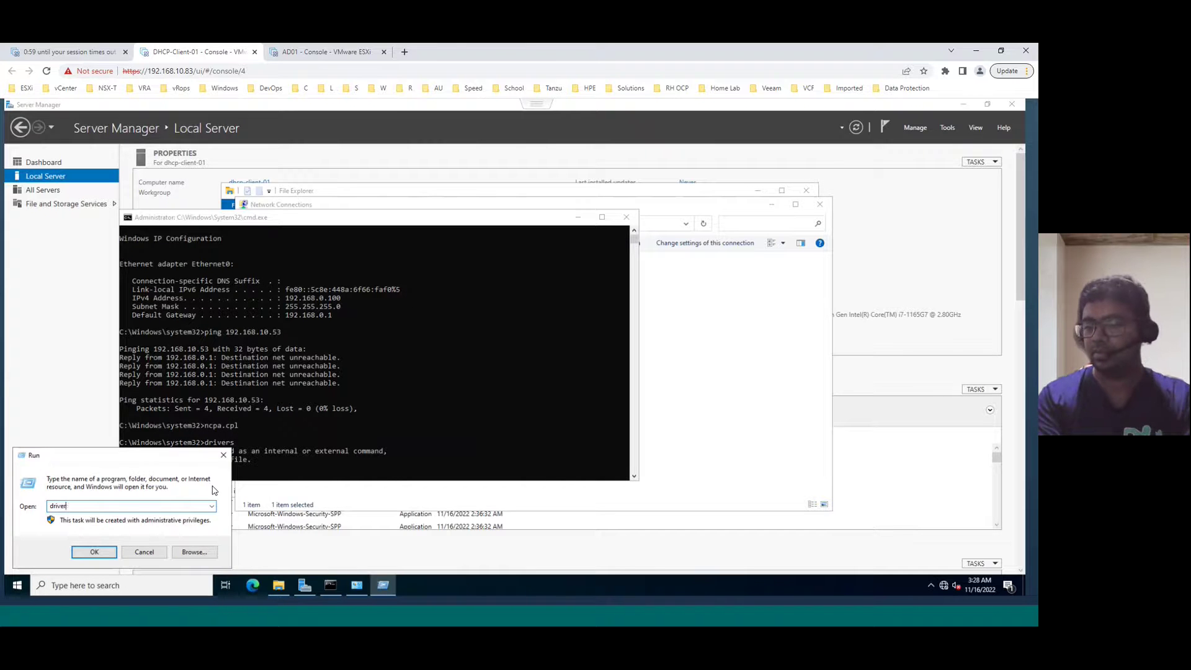
type("s")
key("Return")
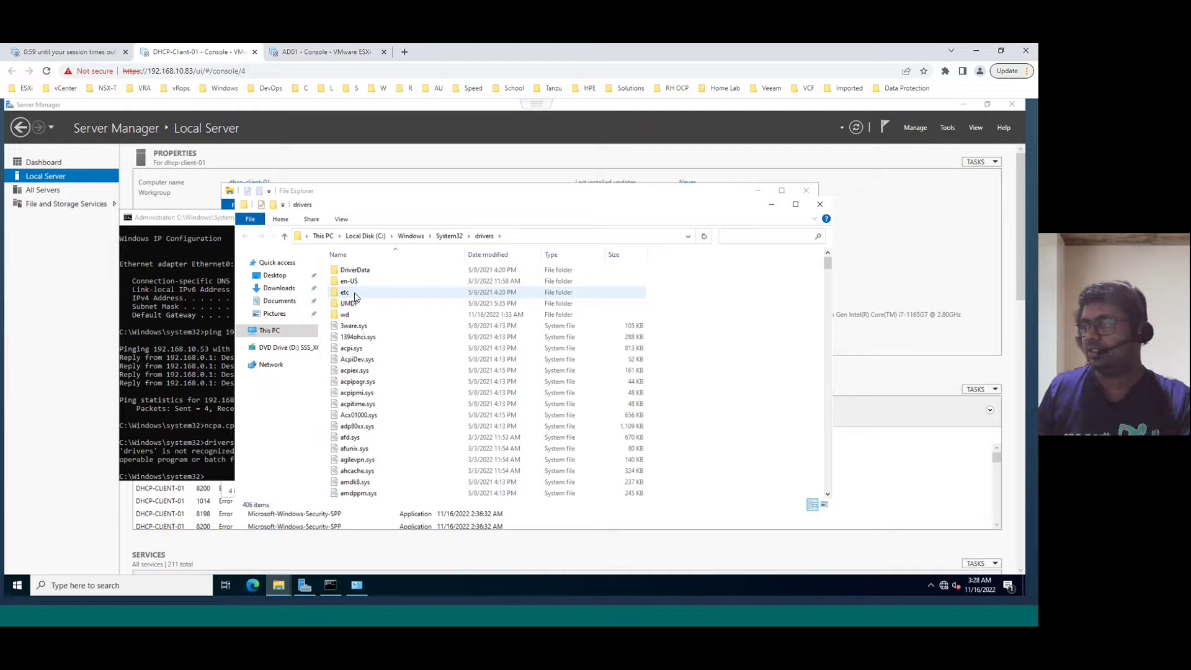
double_click(355, 294)
left_click(349, 272)
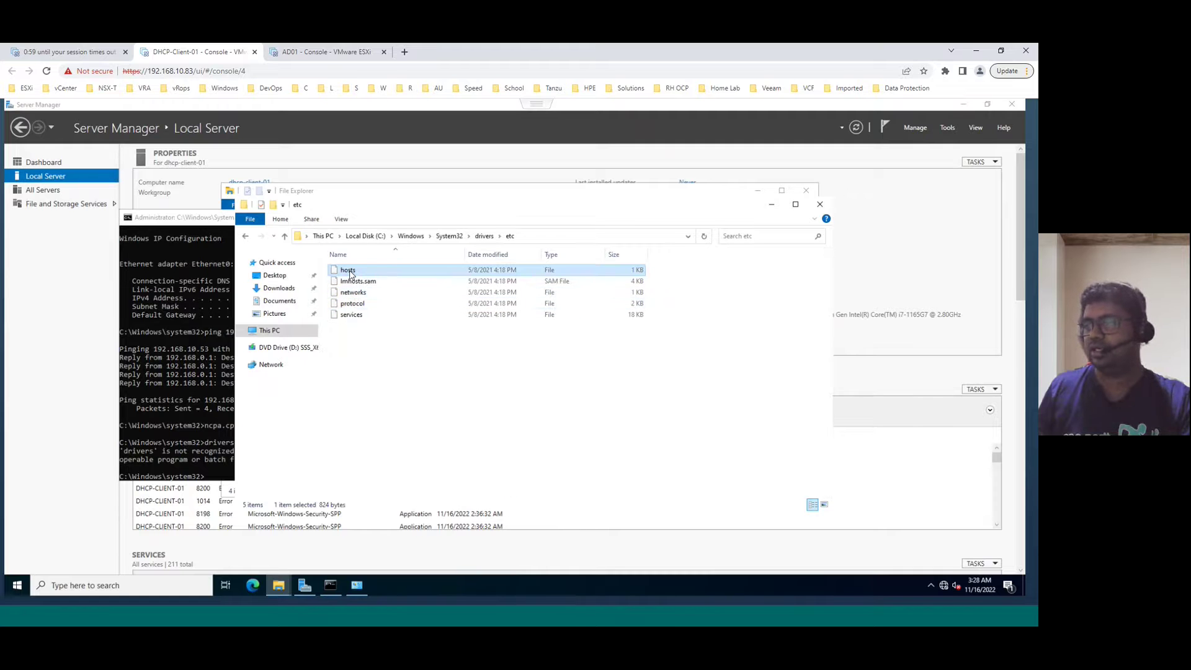
double_click(349, 271)
left_click(462, 290)
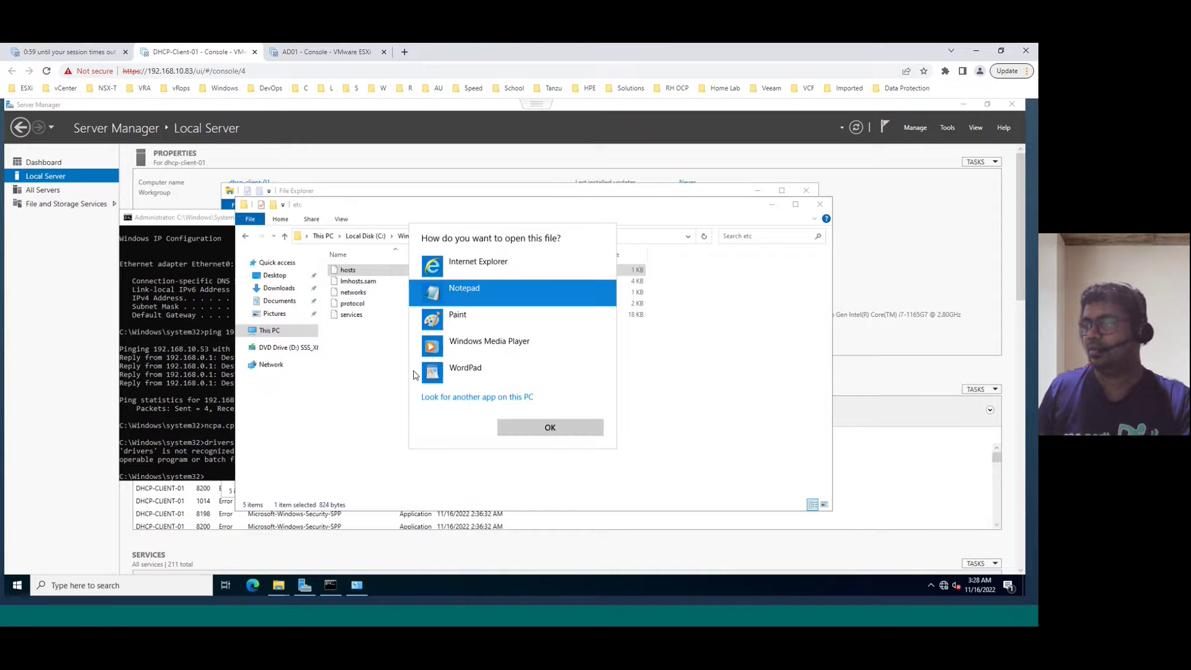
left_click(523, 430)
Add the line '192.168.10.53 ad01.gcglab.com' to hosts, save, and close Notepad
left_click(137, 436)
type("192.1")
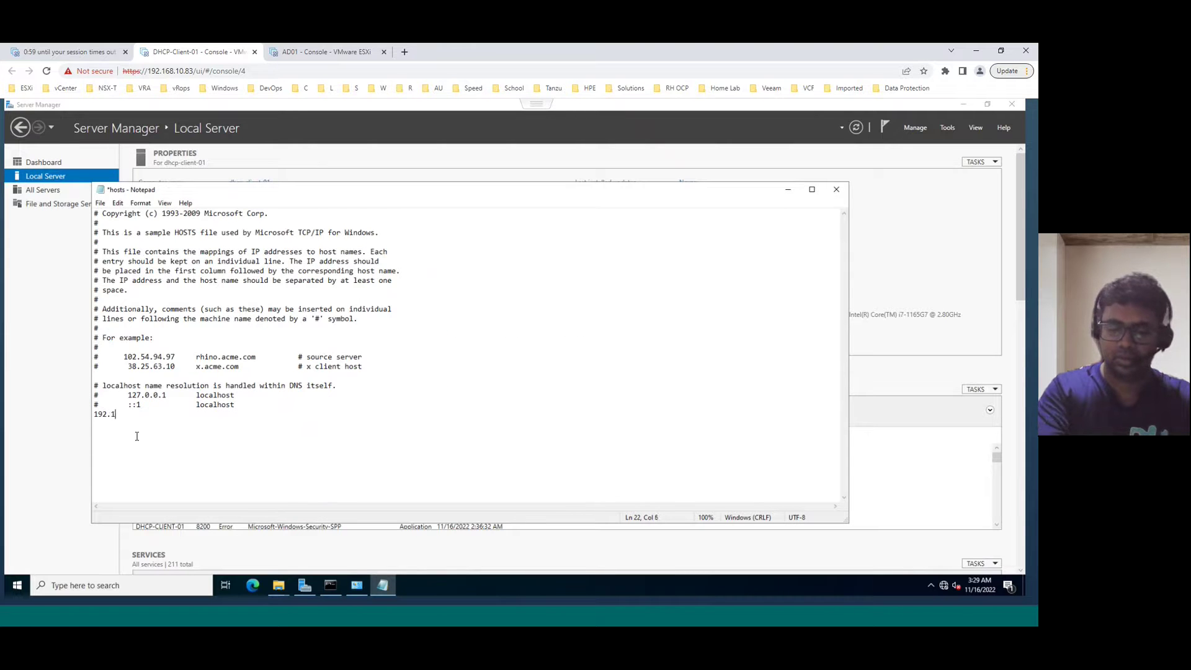
type("68.10.")
key("shift+F10")
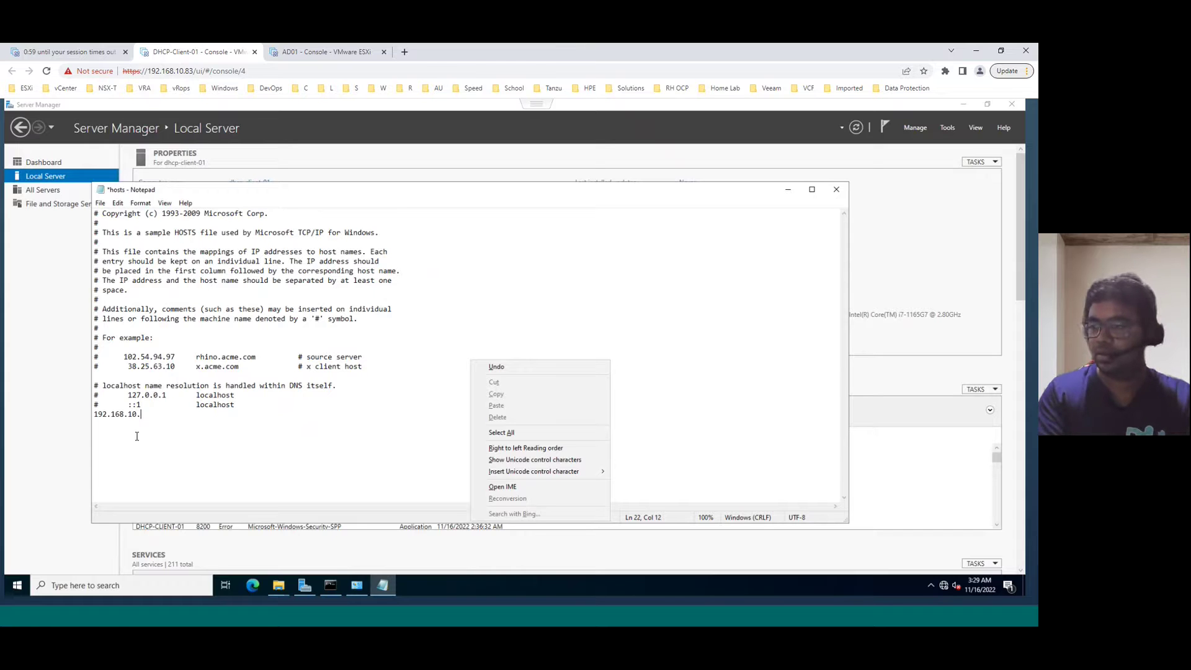
left_click(187, 456)
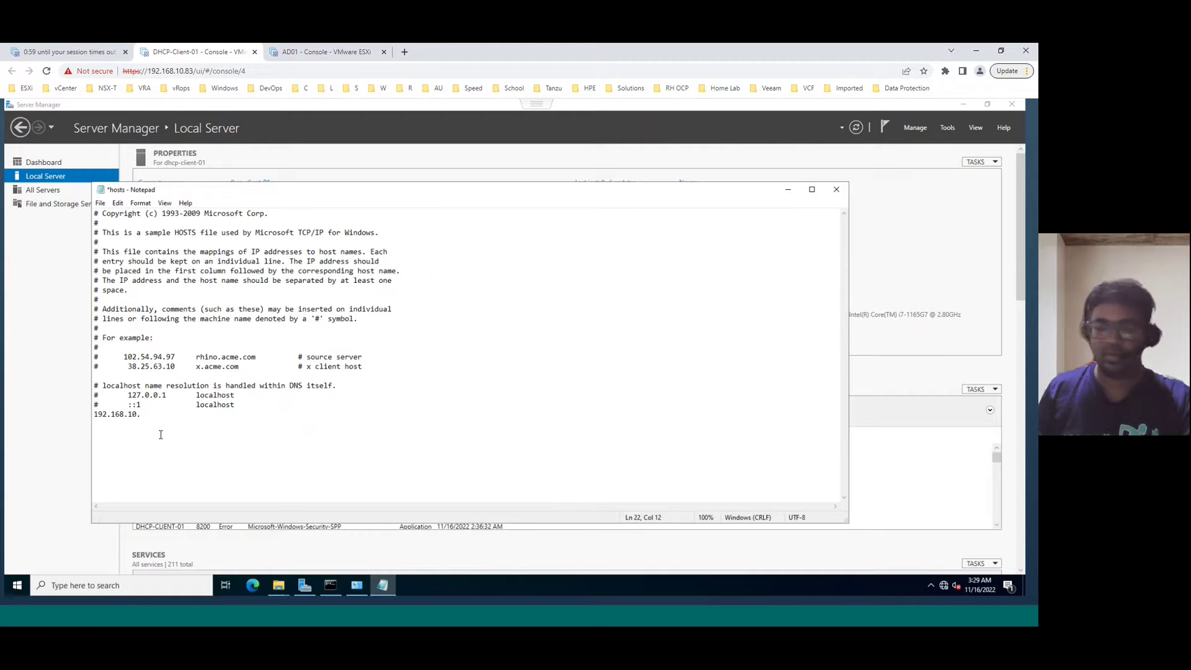
type("53")
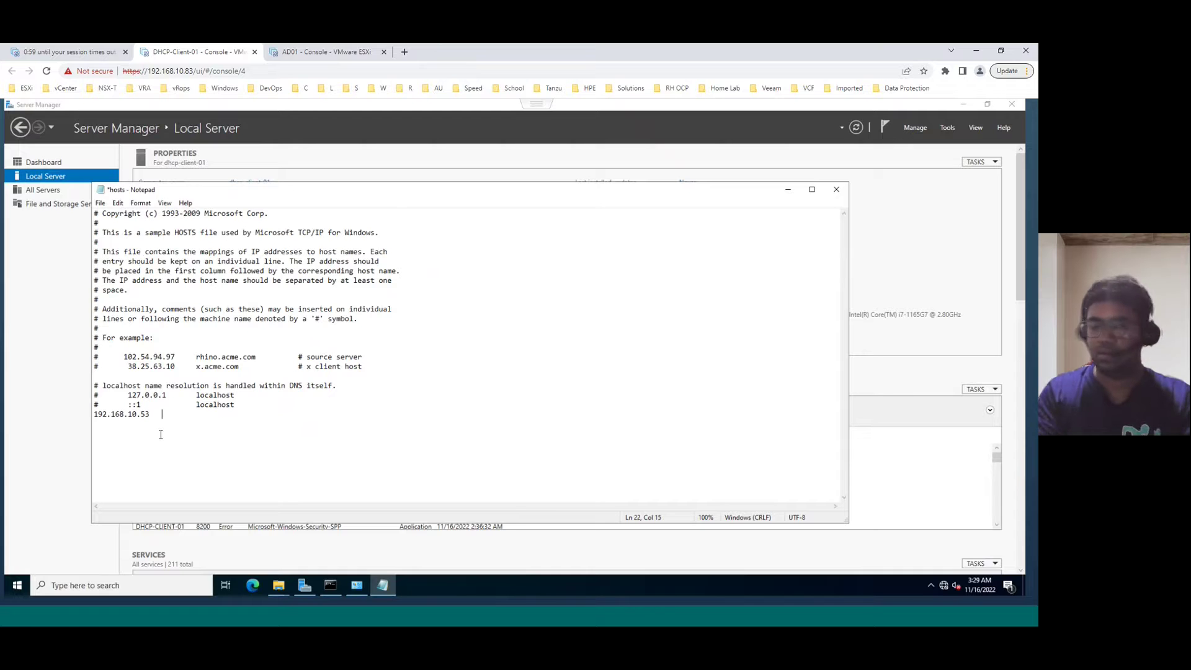
key("Tab")
type("ad")
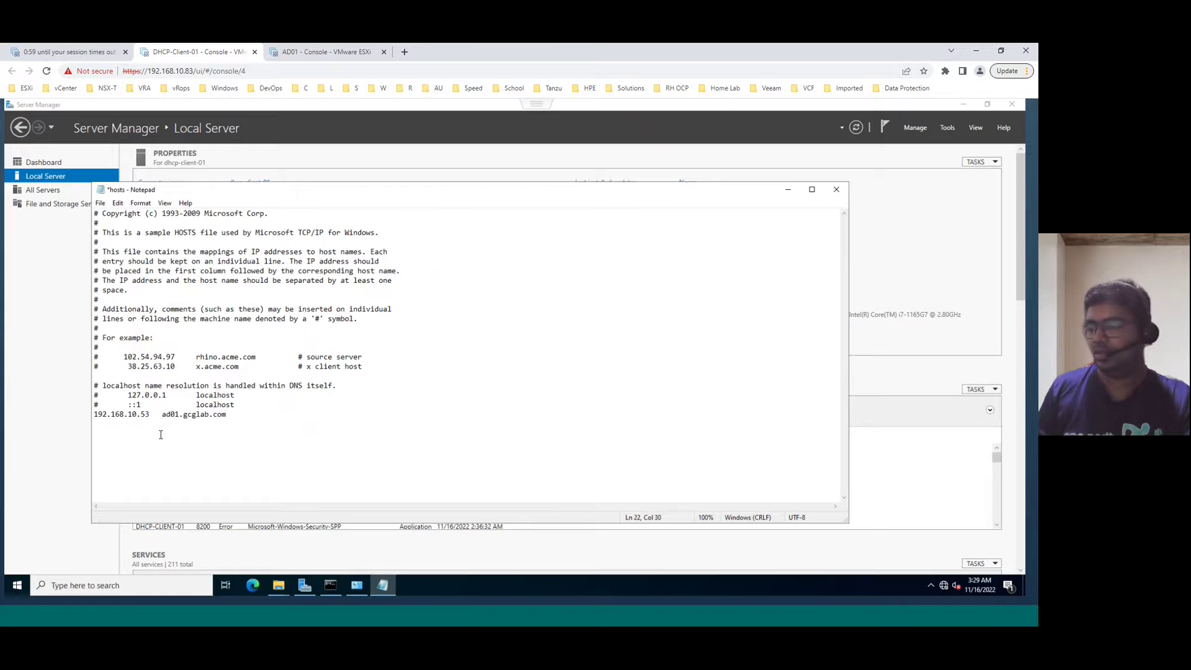
left_click(100, 203)
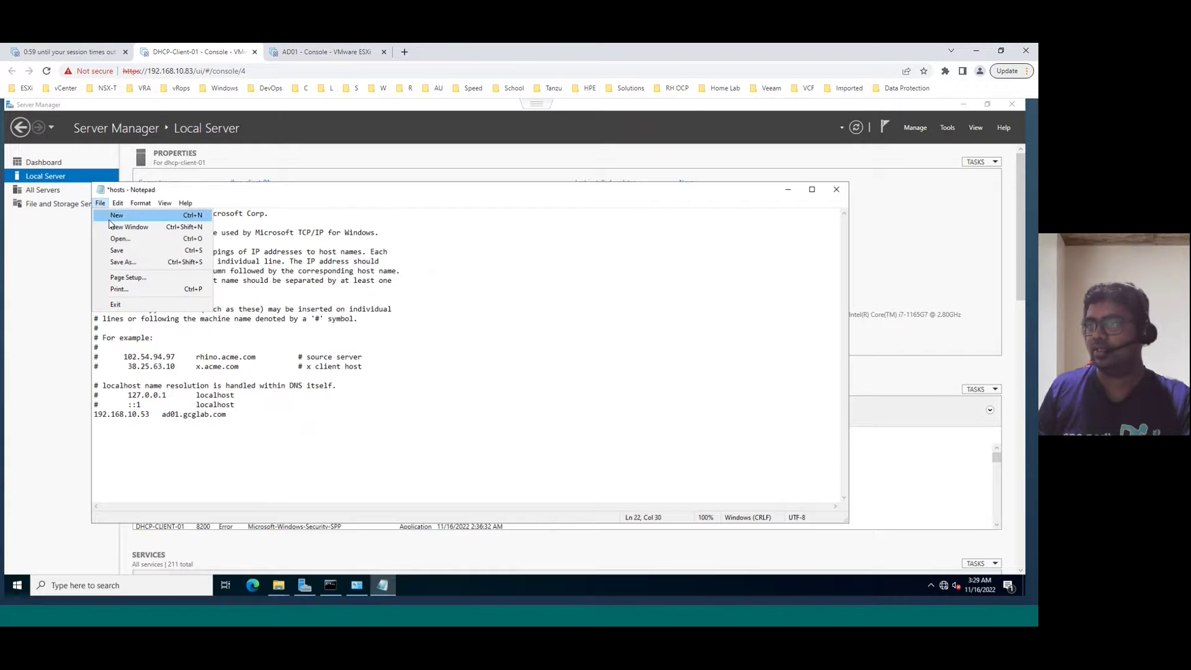
left_click(121, 256)
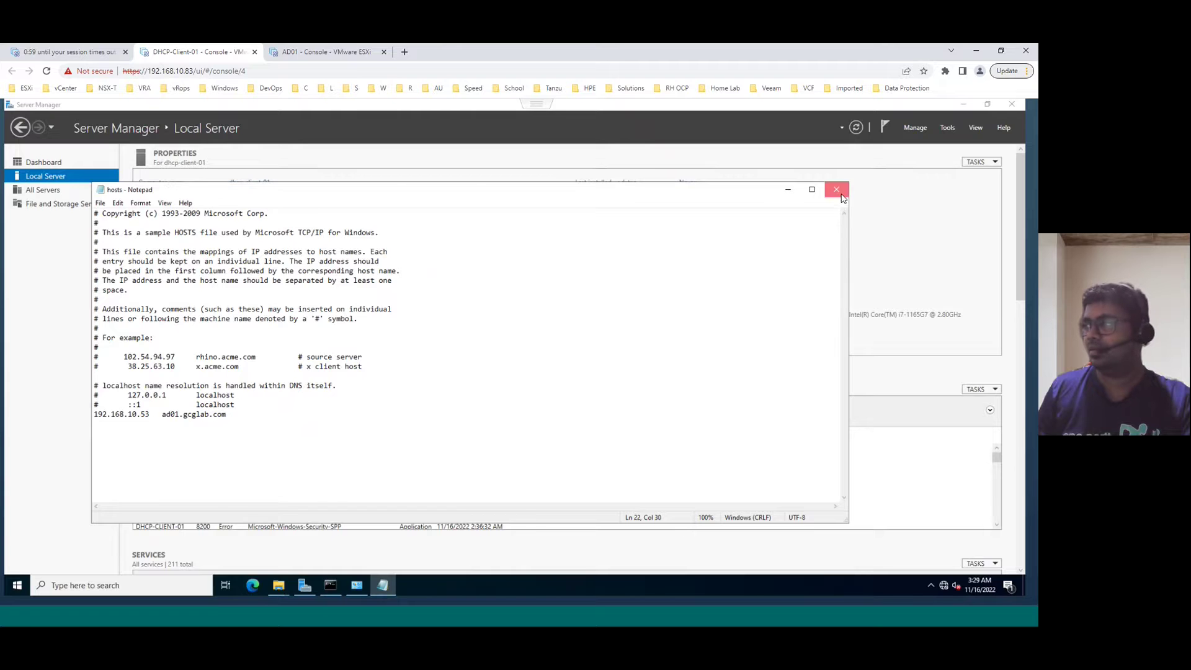
left_click(836, 189)
Run ipconfig on AD01 to confirm 192.168.10.53 with gateway 192.168.10.1, then return to DHCP-Client-01
left_click(169, 400)
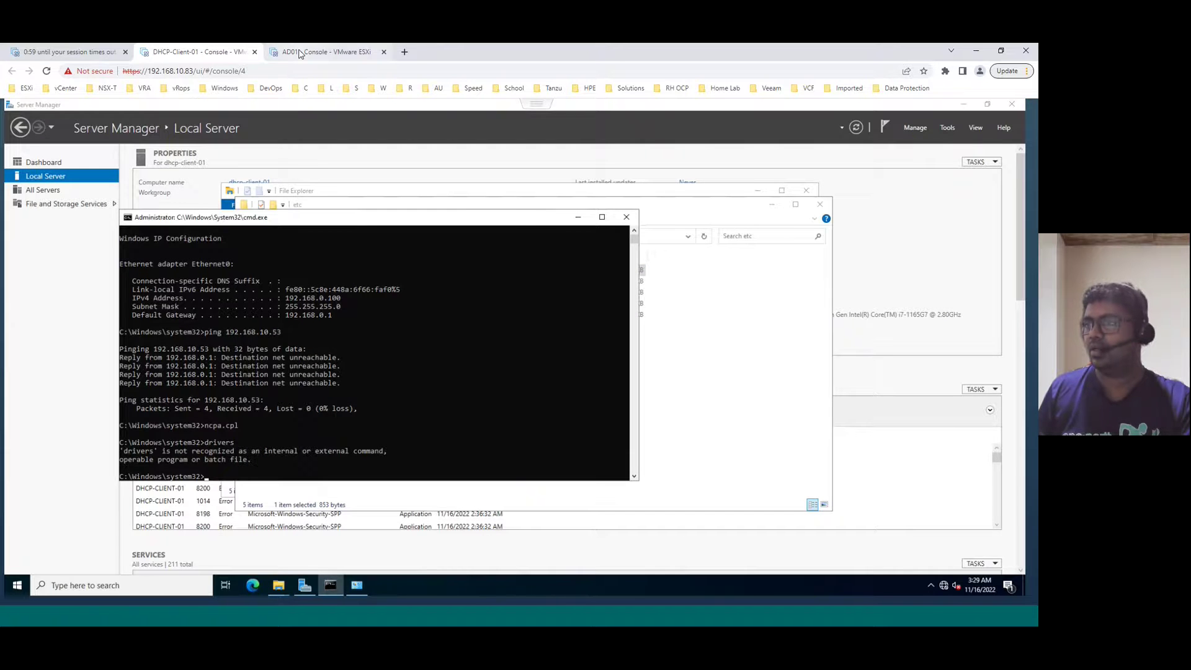
left_click(323, 51)
left_click(305, 594)
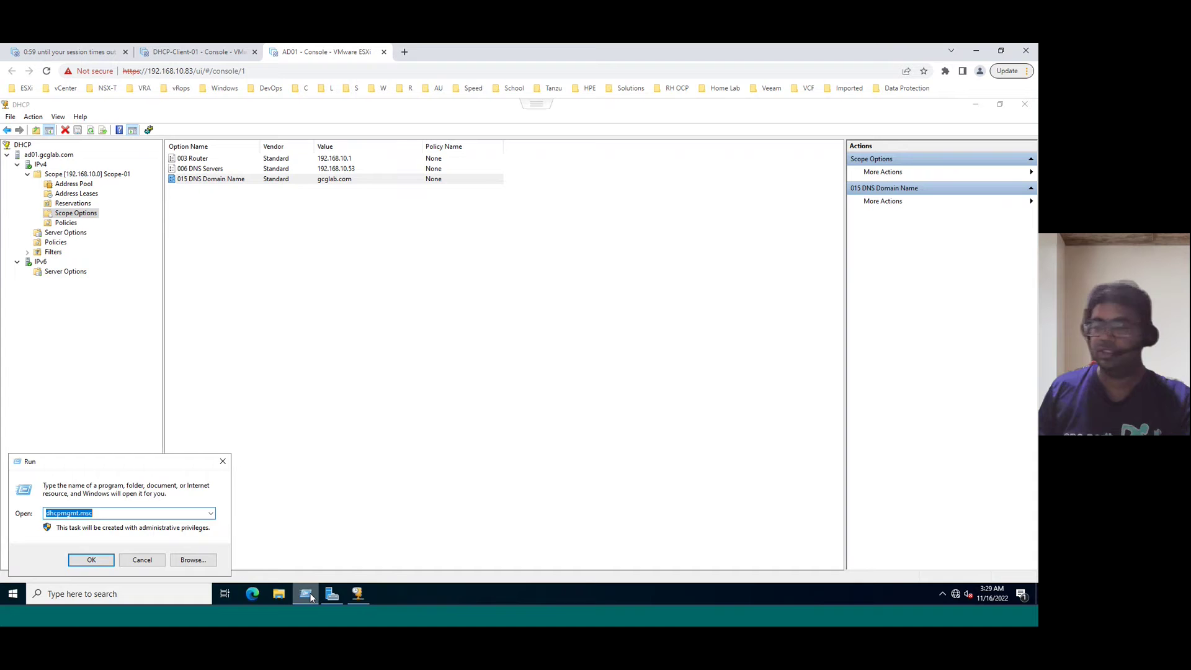
type("cmd")
key("Return")
type("ipconfig")
key("Return")
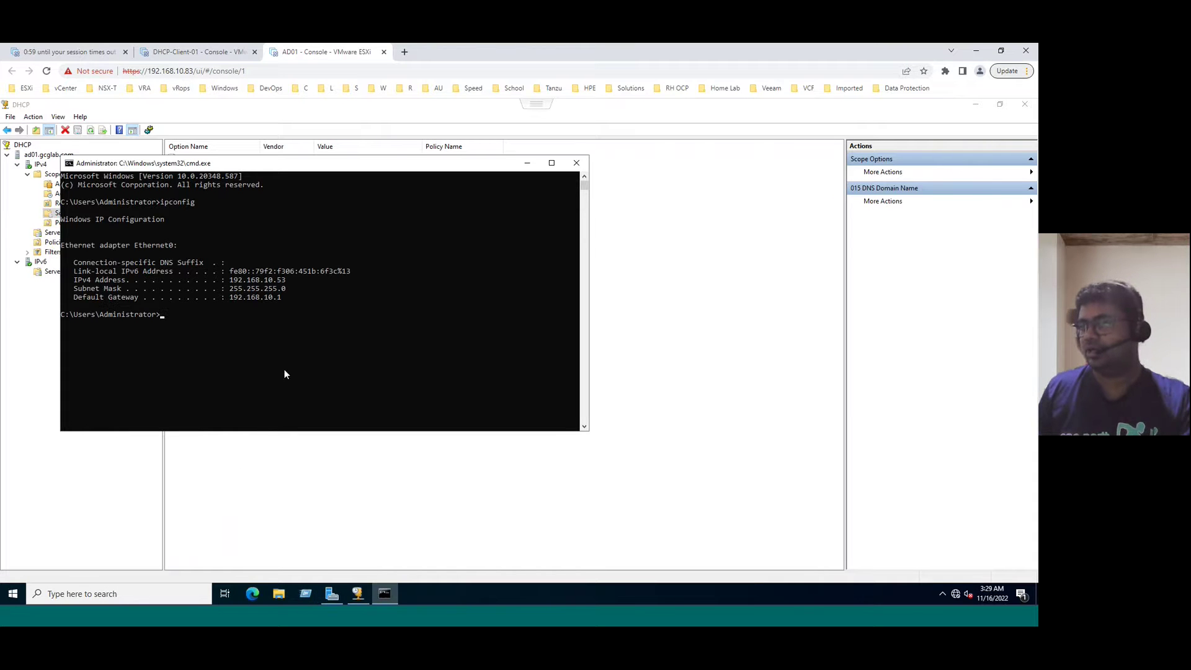
left_click_drag(268, 280, 286, 280)
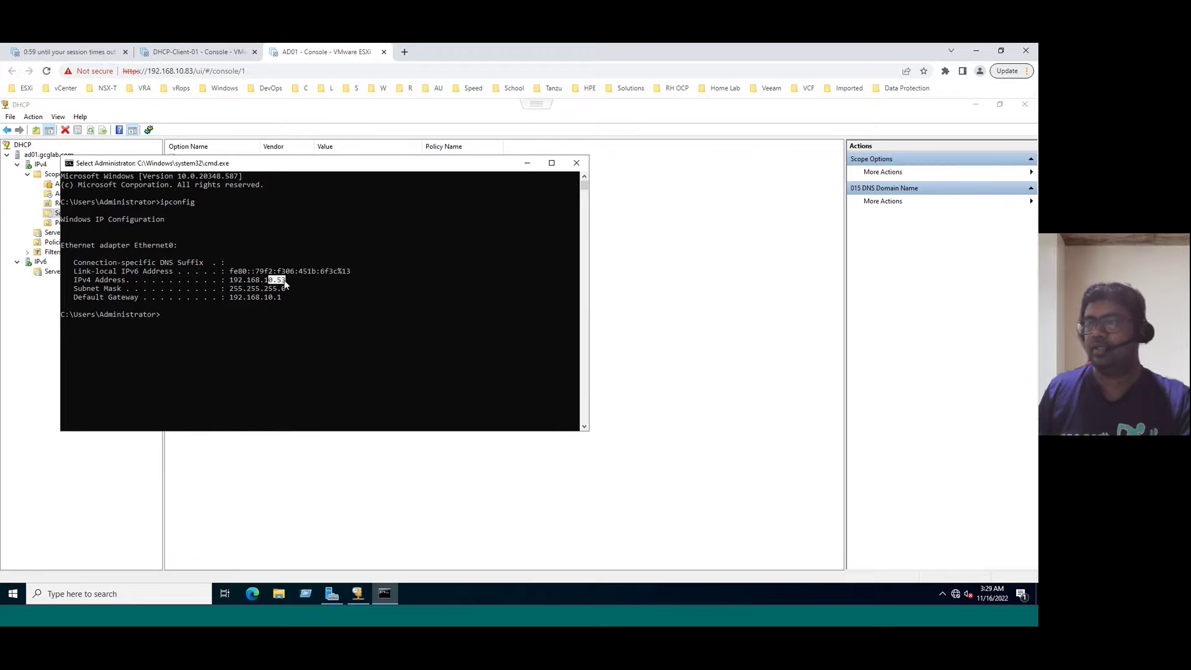
left_click(195, 55)
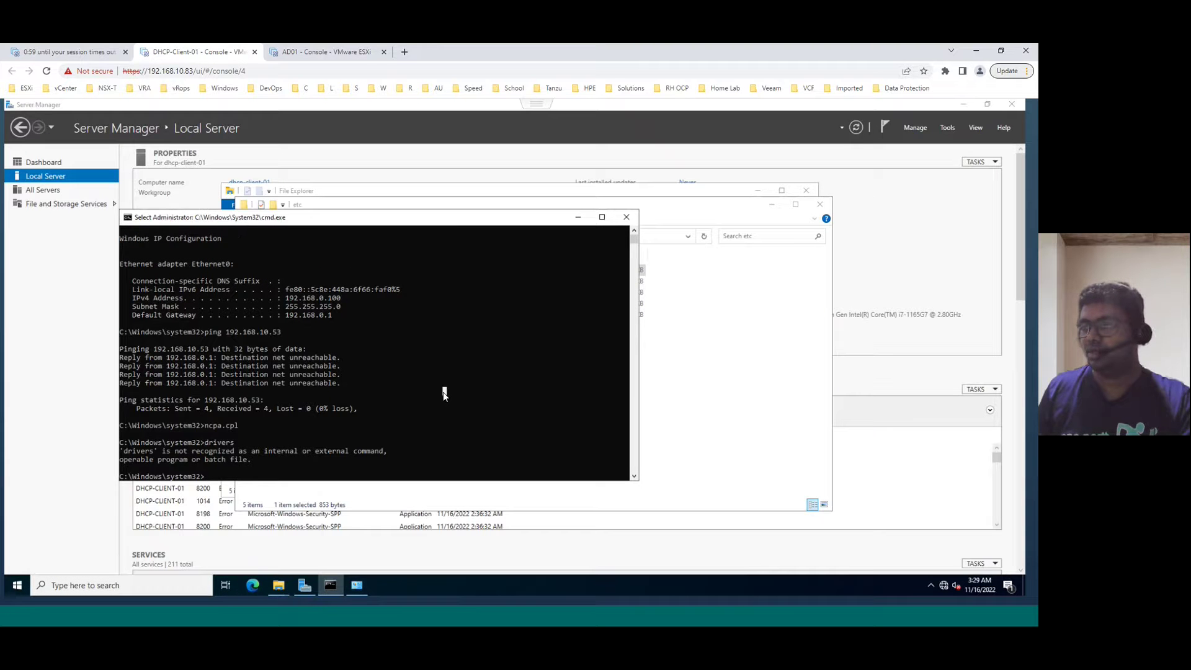
Rerun ipconfig on the client, showing 192.168.0.100 with gateway 192.168.0.1
key("Escape")
key("Up")
key("BackSpace")
key("BackSpace")
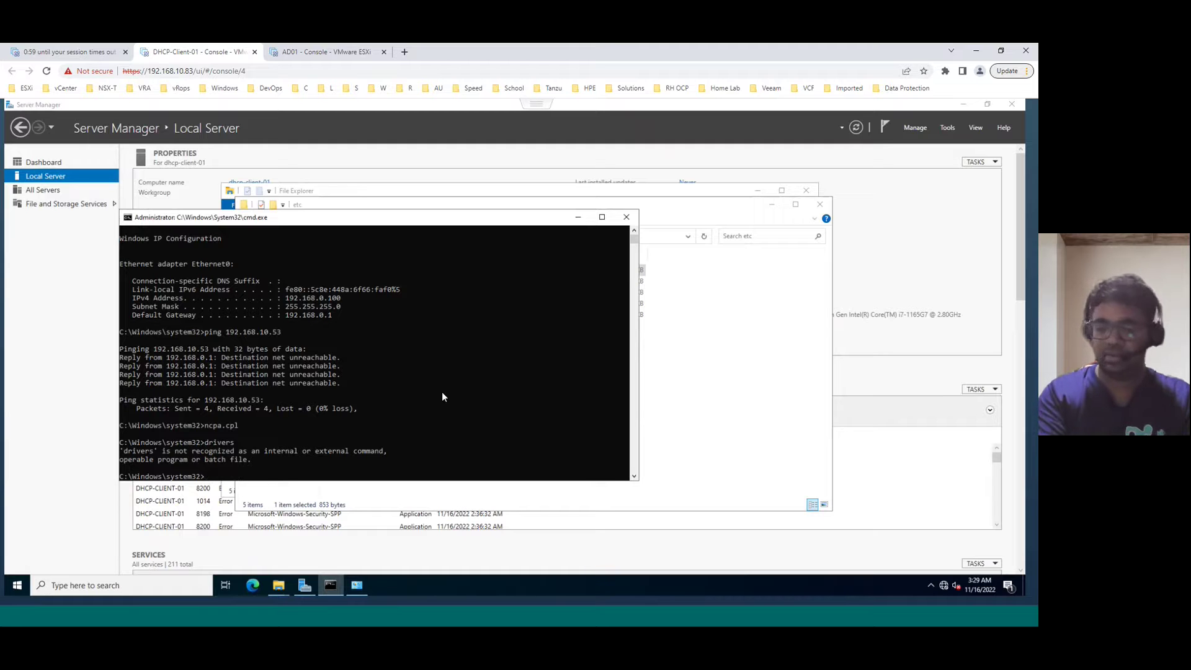
type("g")
key("Return")
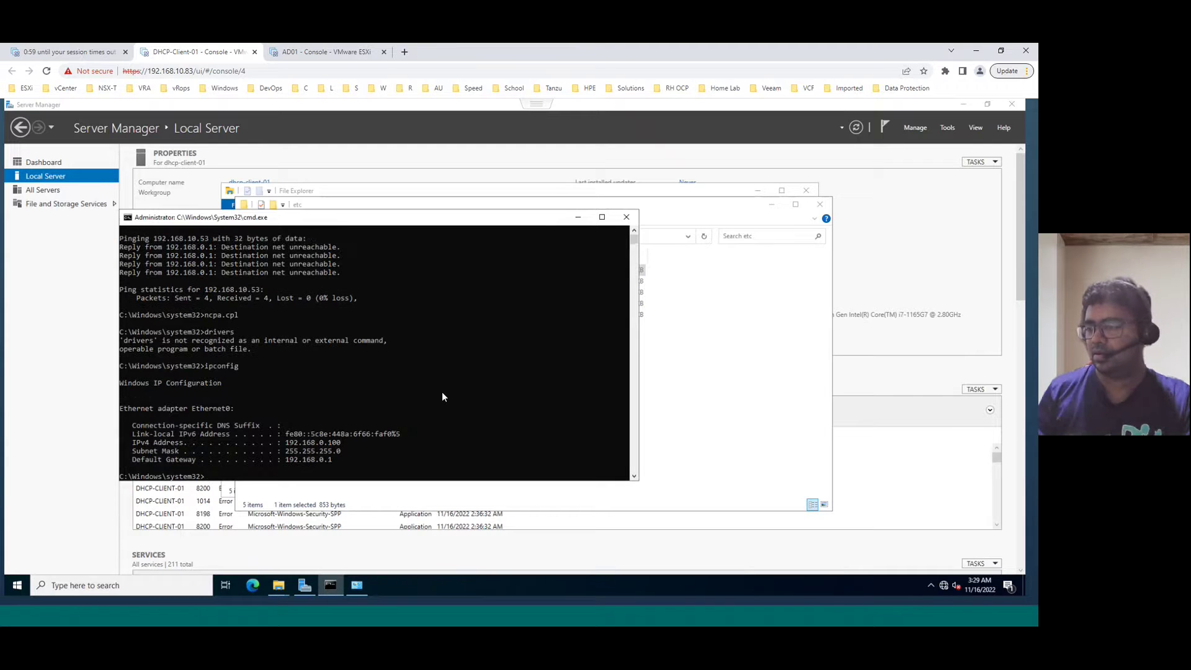
left_click(257, 476)
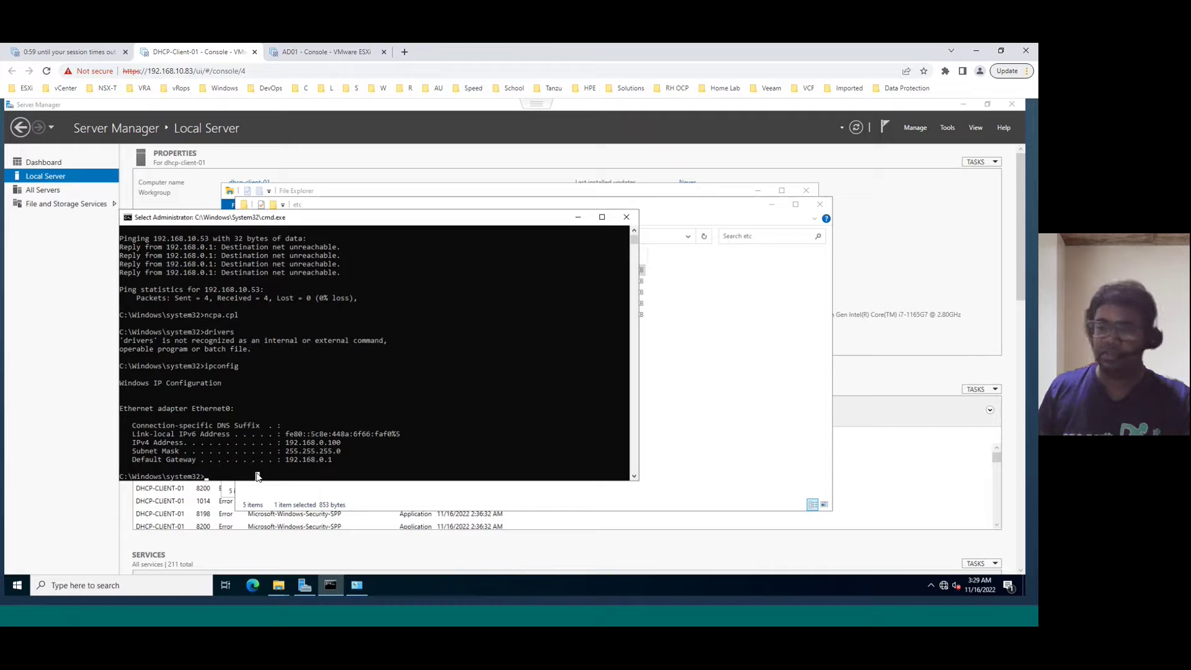
type("sys")
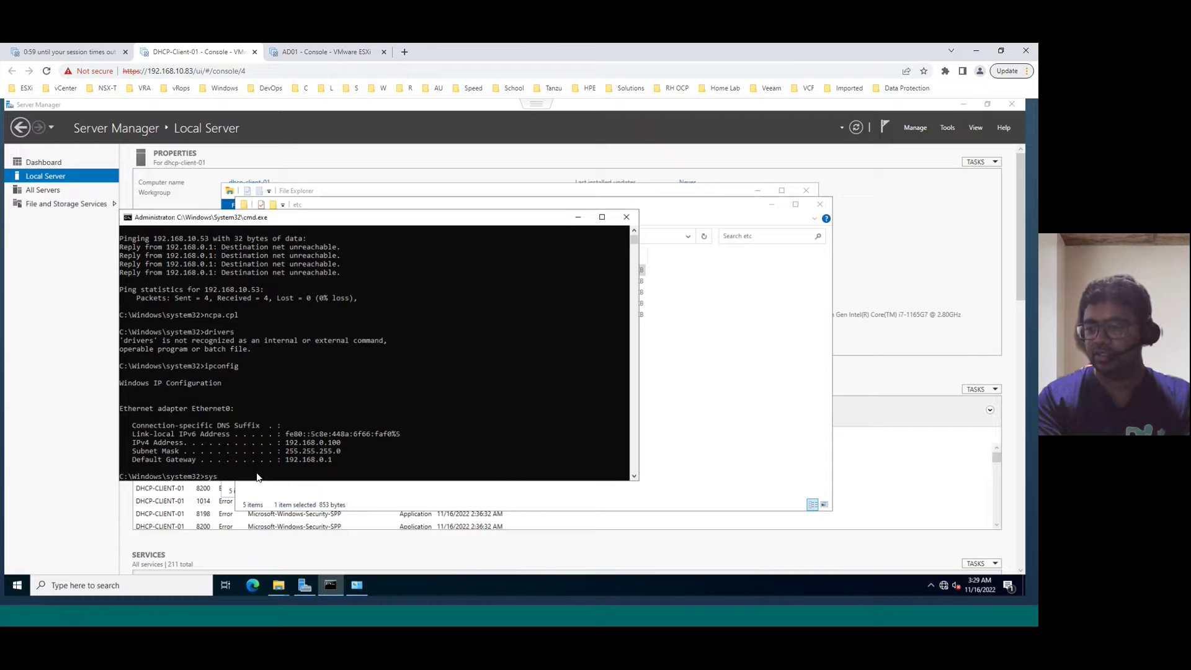
key("BackSpace")
key("BackSpace")
key("BackSpace")
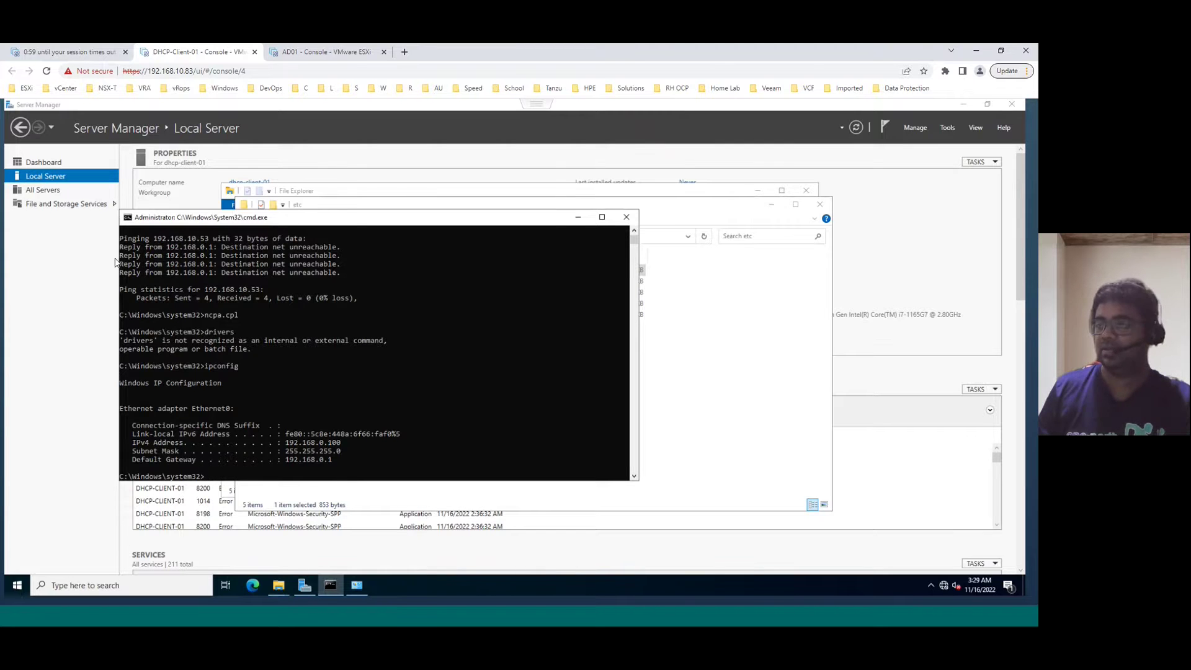
Clear the command prompt and enter ncpa.cpl
left_click(46, 383)
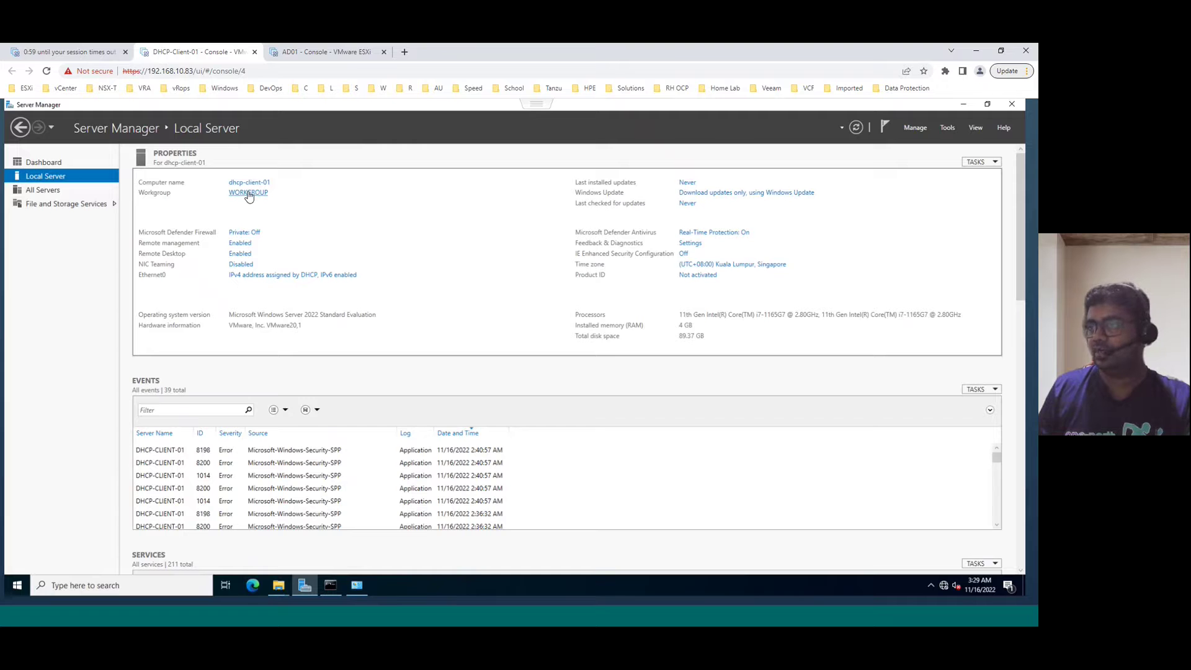
left_click(330, 585)
key("Up")
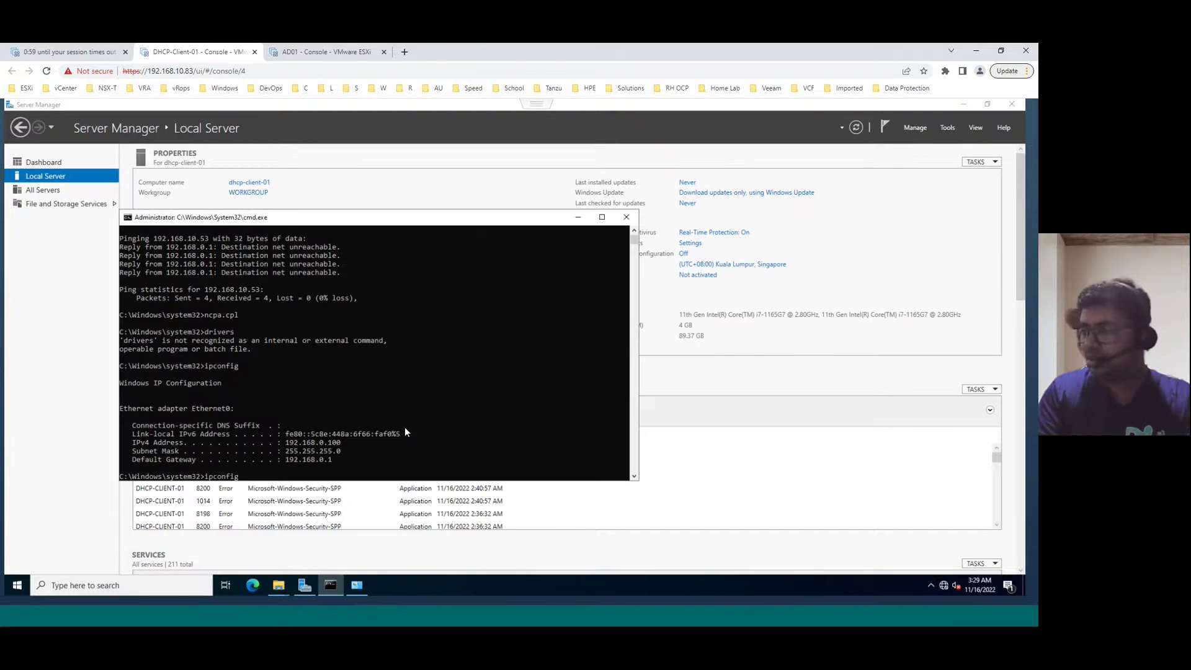
key("BackSpace")
key("BackSpace")
key("BackSpace")
key("BackSpace")
key("BackSpace")
key("BackSpace")
key("BackSpace")
key("BackSpace")
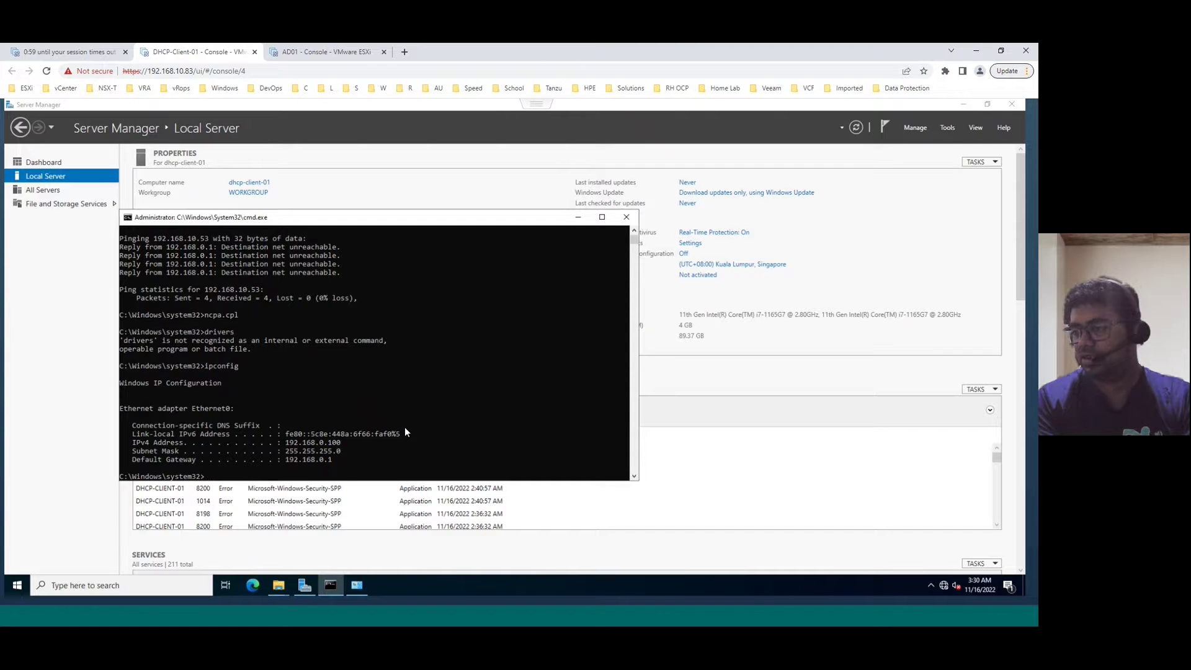
type("ncpa.cpl")
Open Ethernet0's IPv4 properties and switch to a manually entered IP address
key("Return")
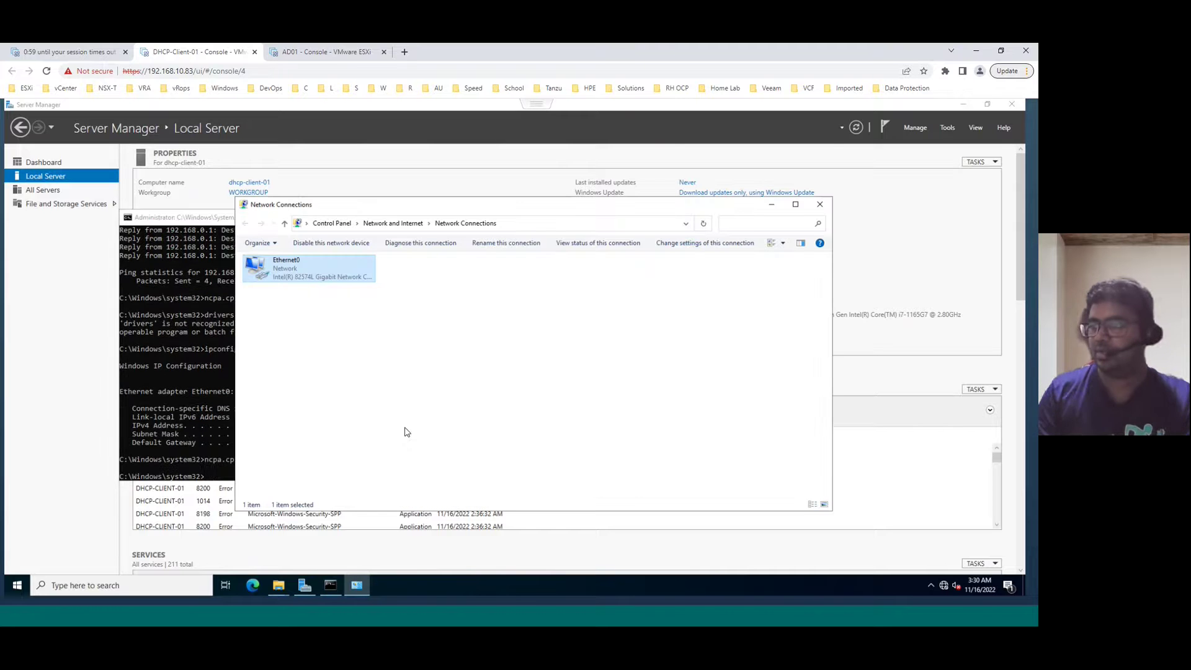
right_click(280, 276)
left_click(300, 377)
left_click(367, 366)
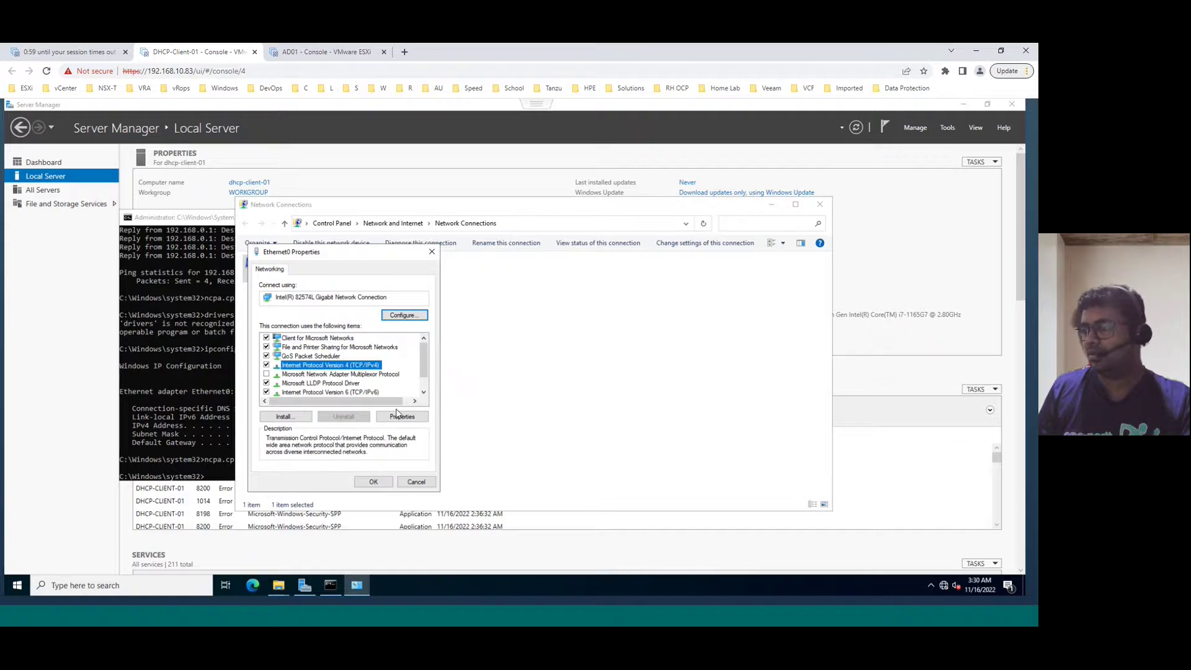
left_click(402, 416)
left_click(318, 368)
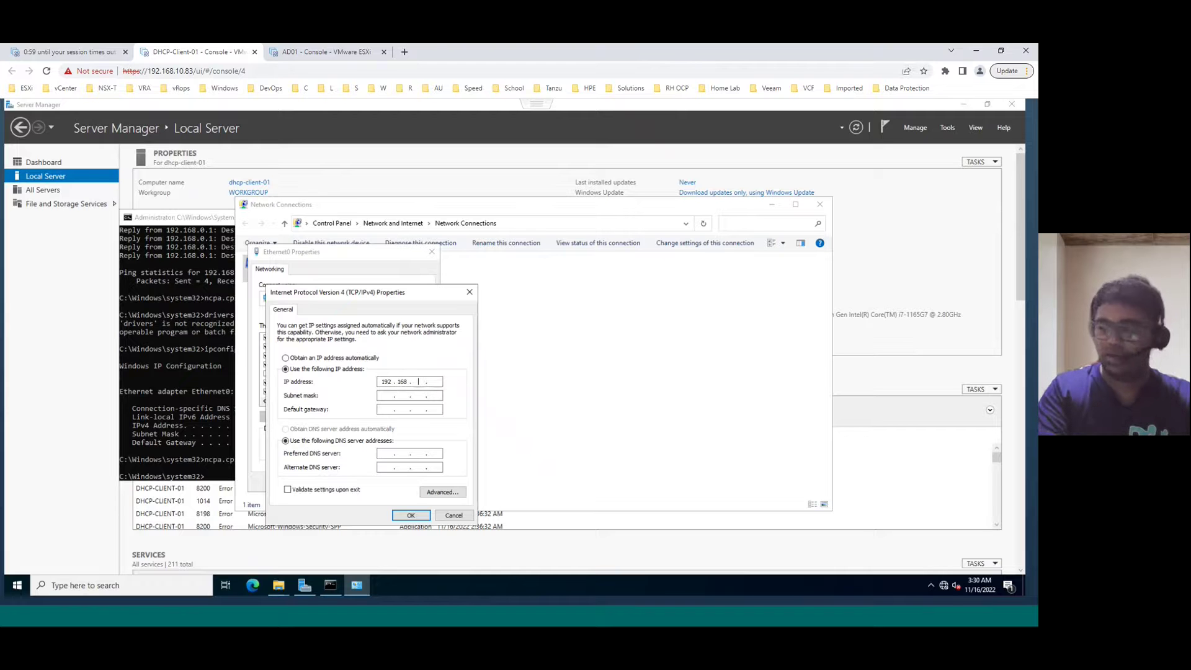
Enter IP 192.168.10.100, mask 255.255.255.0, gateway 192.168.10.1, DNS 192.168.10.53, and apply
type("00")
key("Tab")
key("Tab")
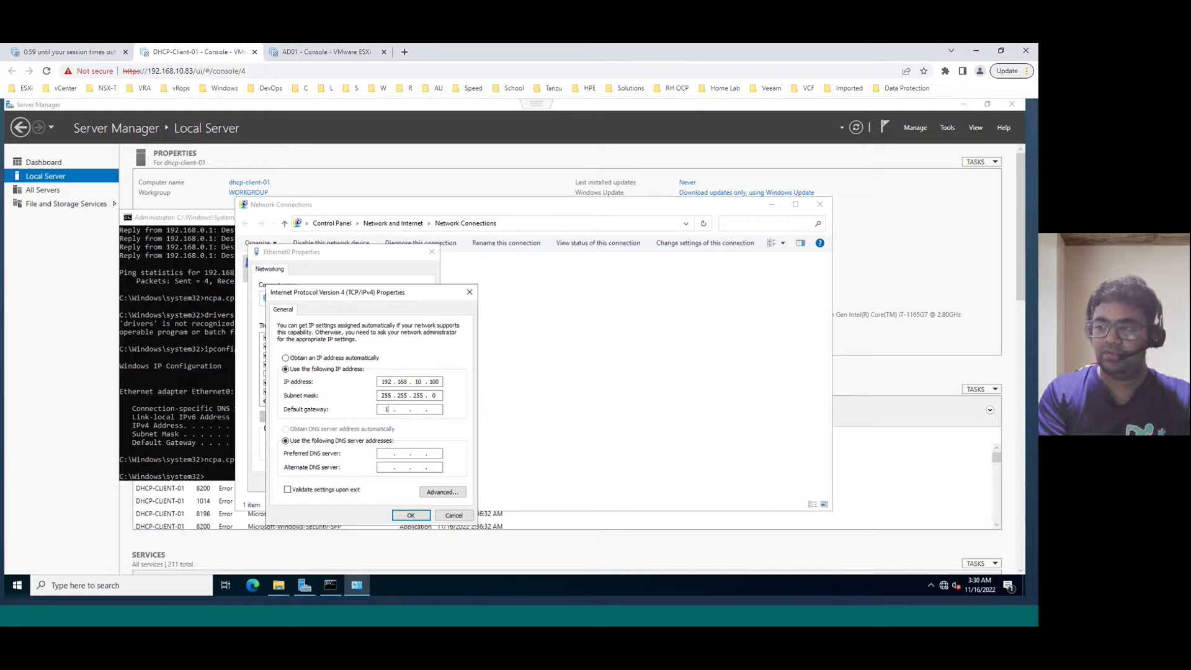
type("192 . 168")
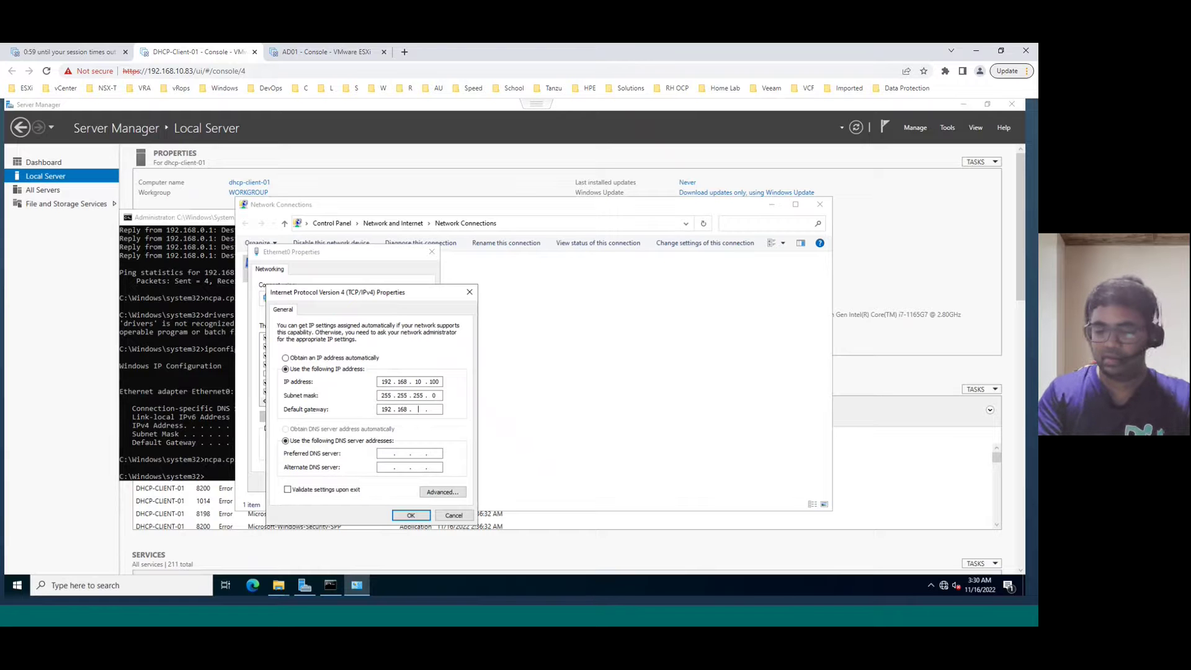
key("Tab")
key("Tab")
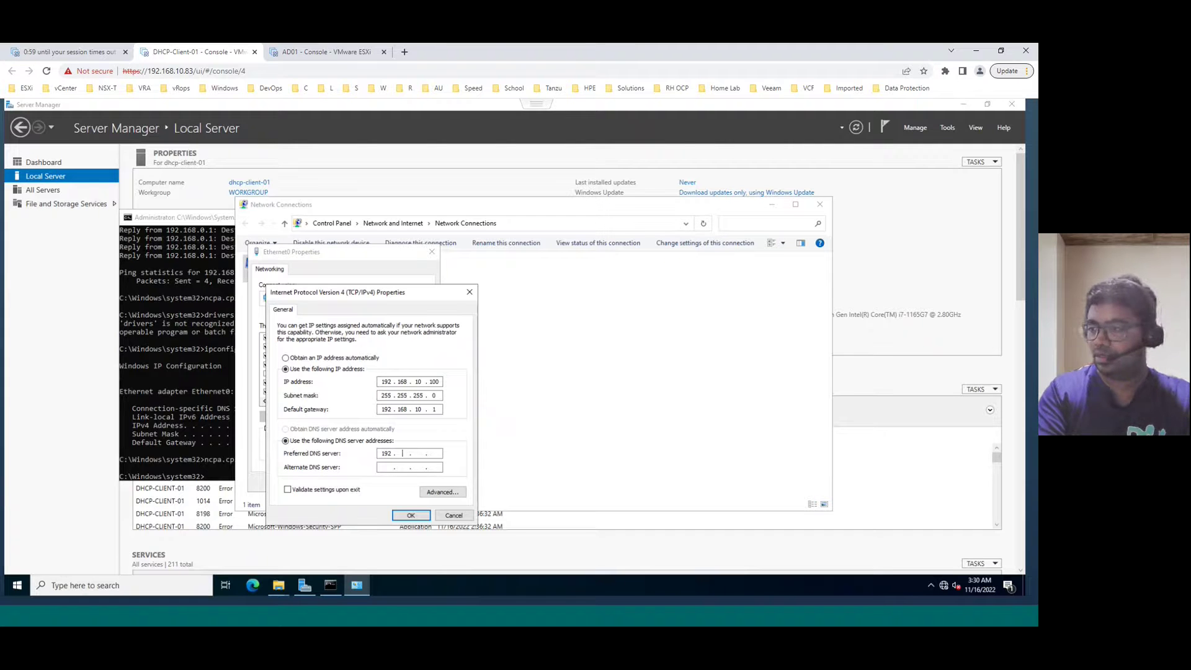
type("192 . 168 . 10 .")
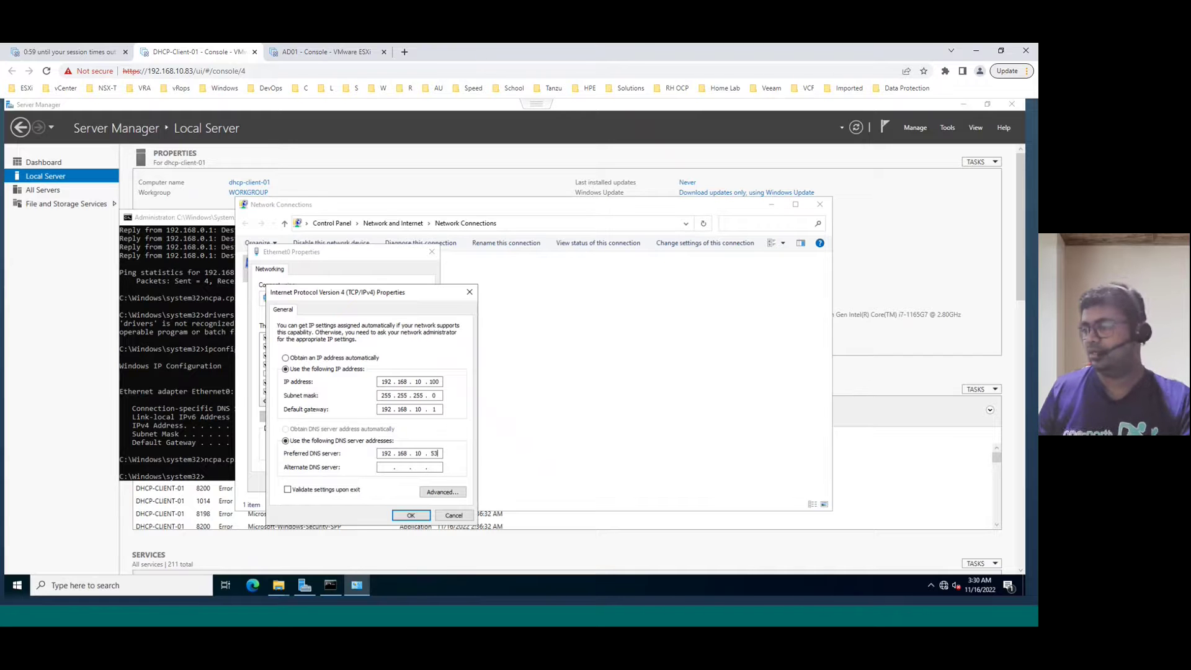
left_click(411, 515)
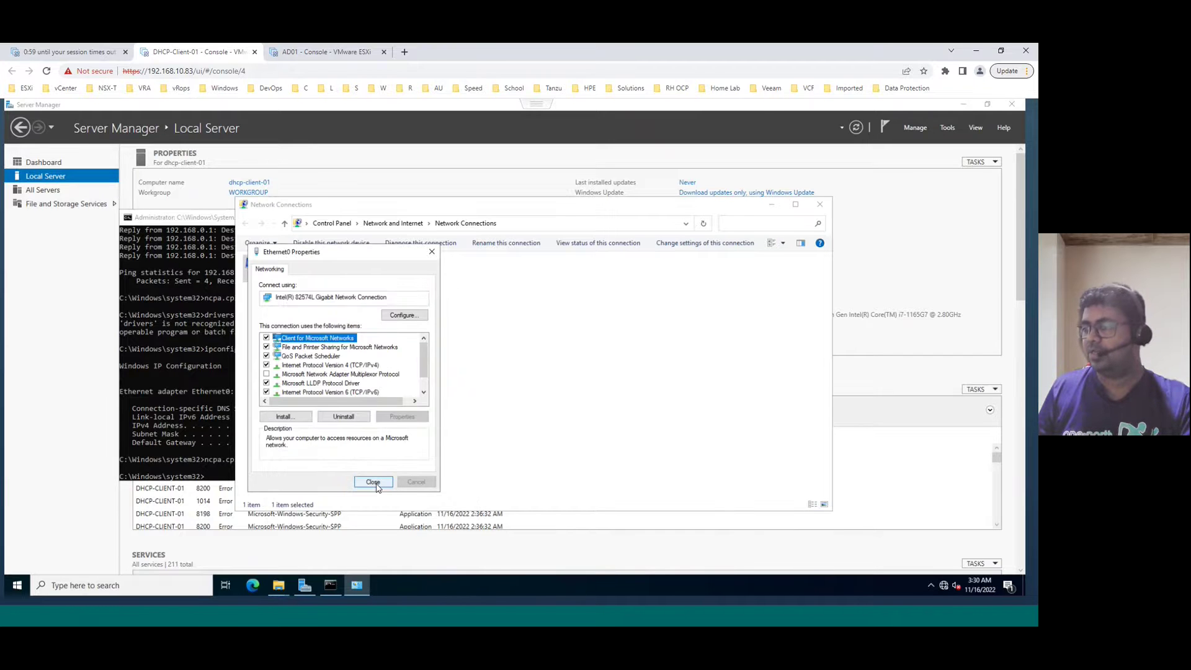
left_click(374, 484)
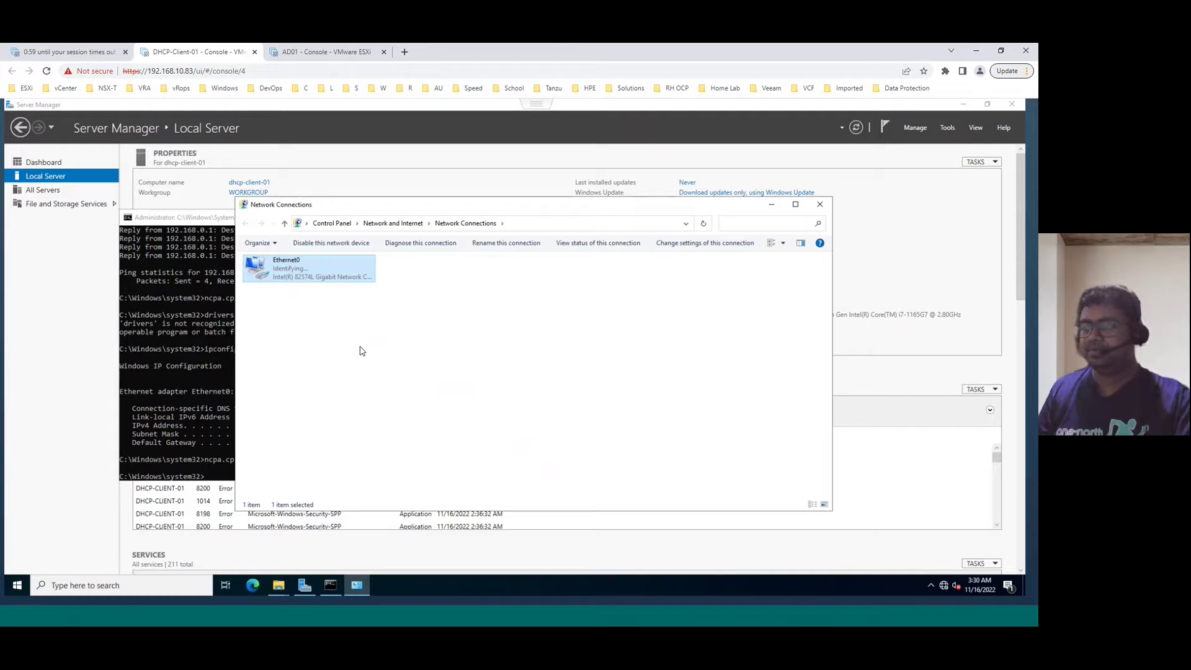
Check Ethernet0's connection status with the new static settings
left_click(299, 356)
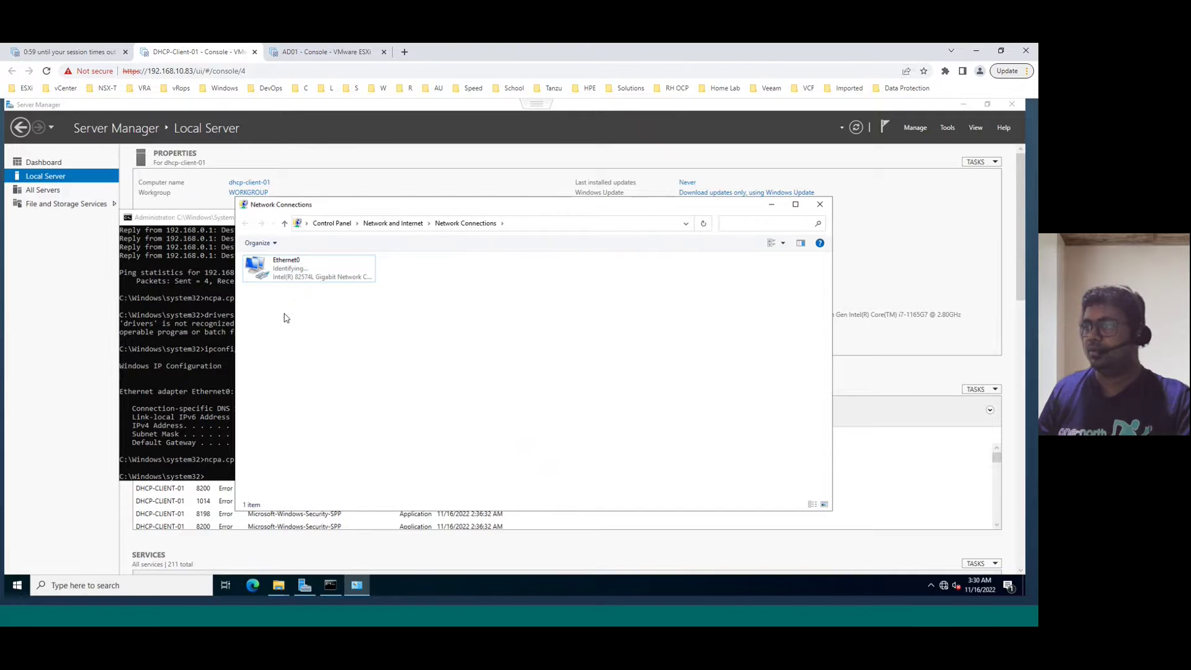
left_click(305, 278)
right_click(289, 272)
left_click(303, 295)
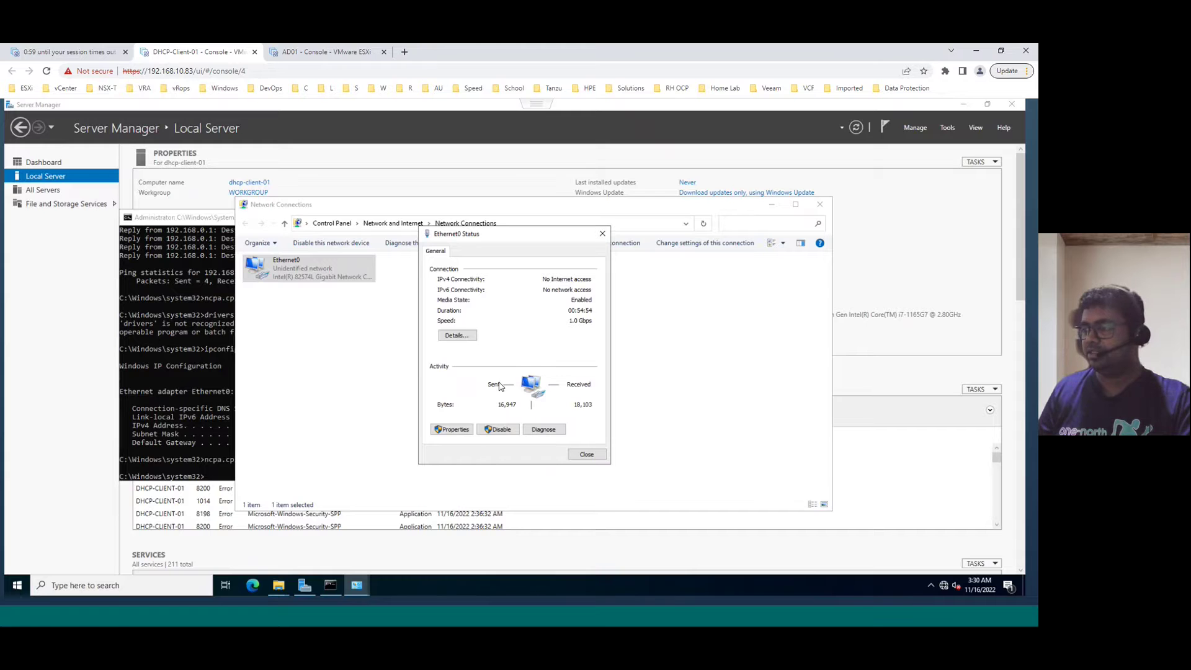
left_click(586, 454)
Rerun ping 192.168.10.53, now succeeding, then return to Server Manager
left_click(140, 358)
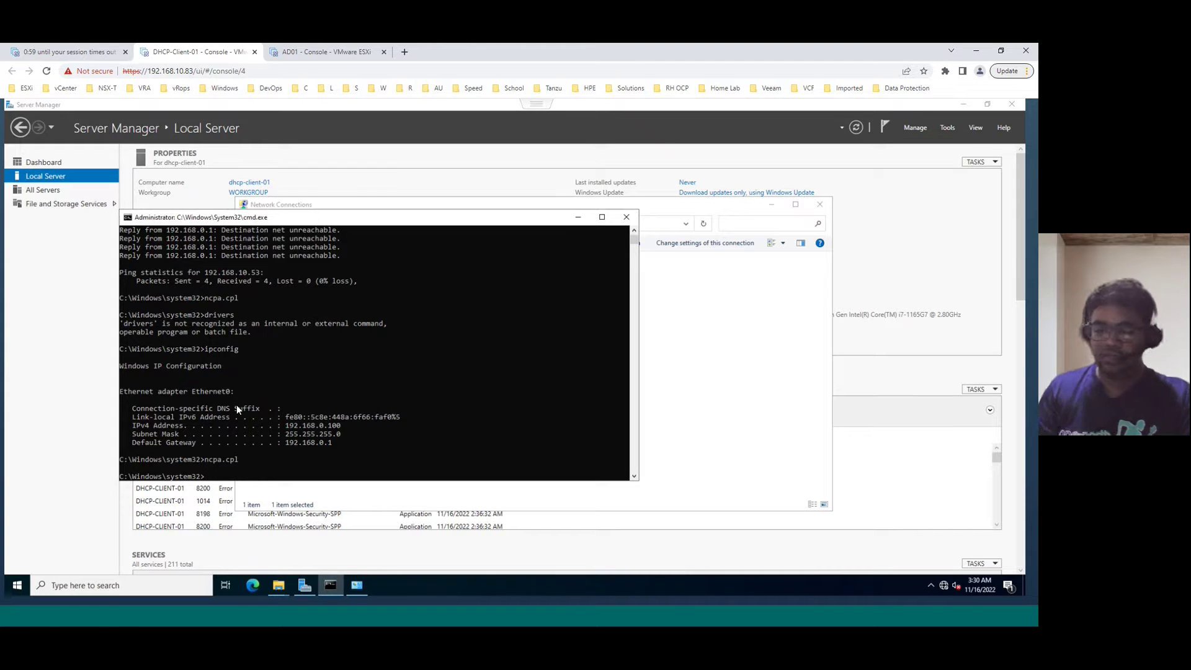
key("Up")
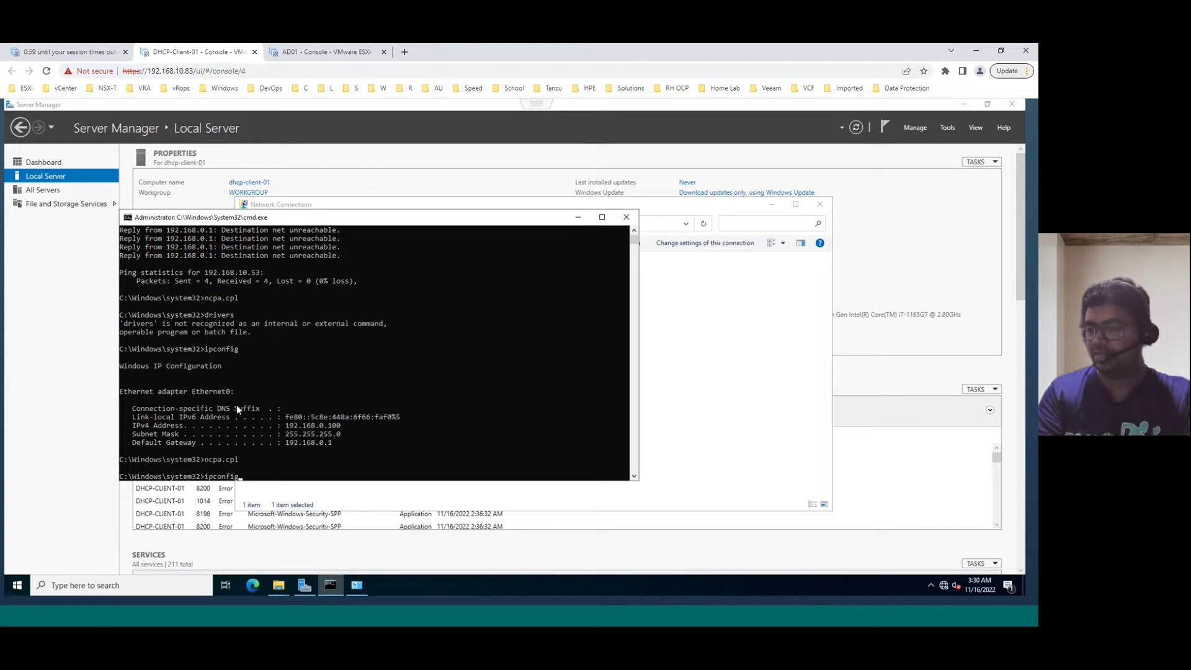
key("Up")
key("Up")
key("Up")
key("Up")
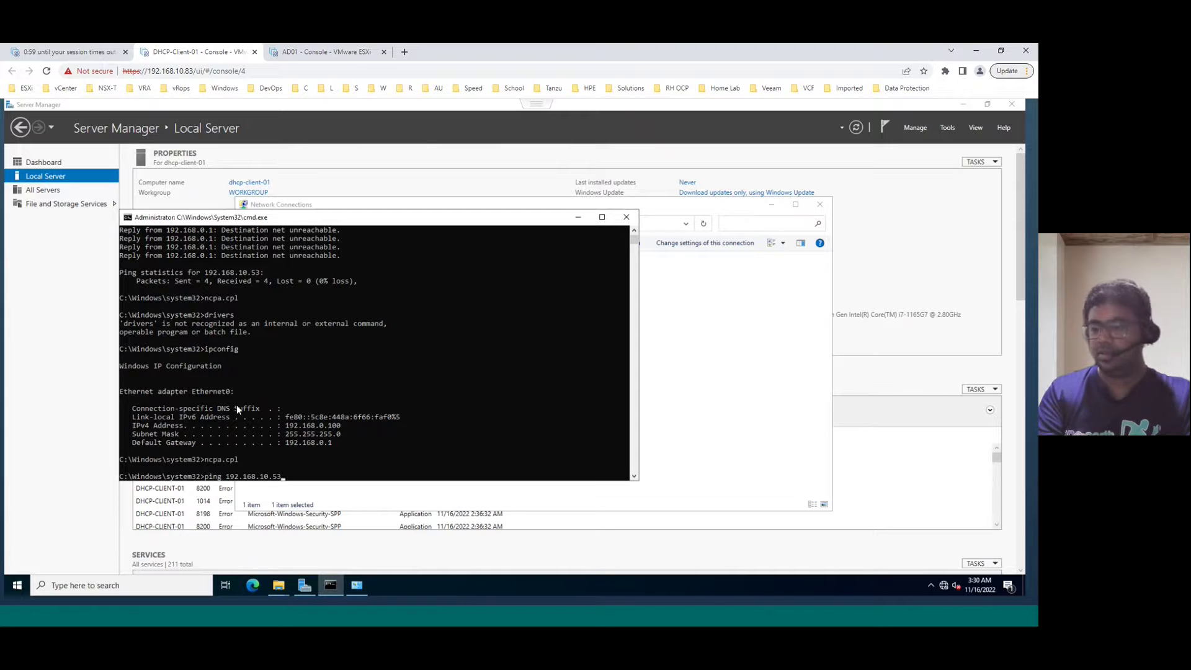
key("Return")
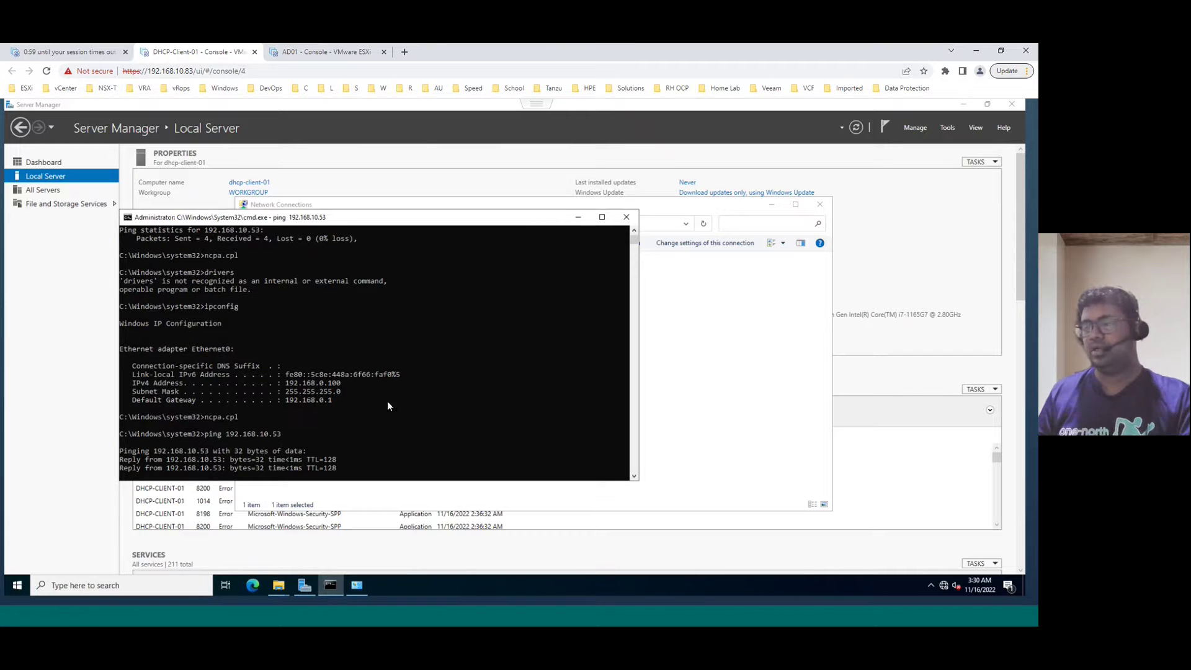
left_click(69, 319)
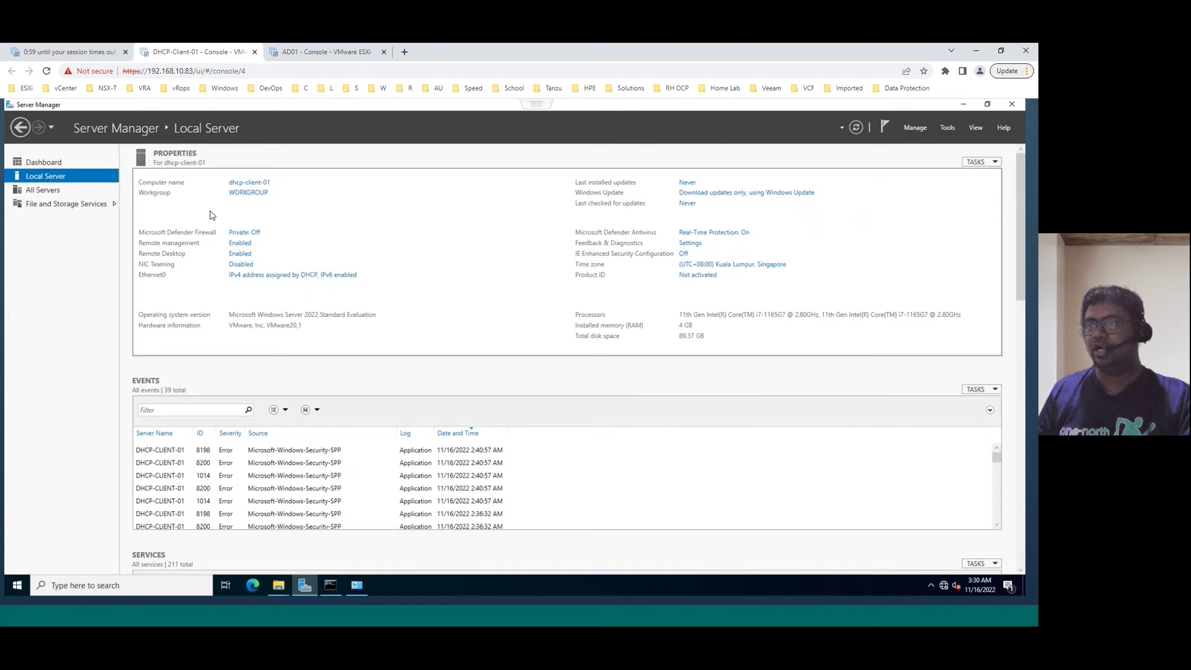
In System Properties, change membership from WORKGROUP to the gcglab.com domain
left_click(249, 192)
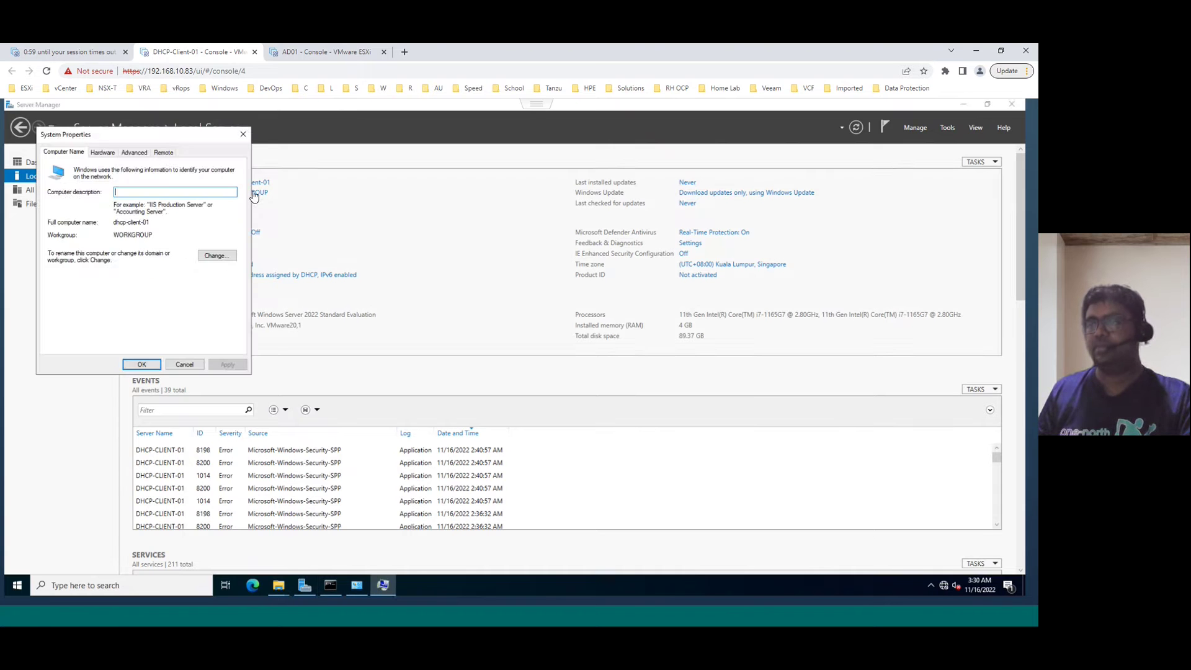
left_click(217, 256)
left_click(73, 278)
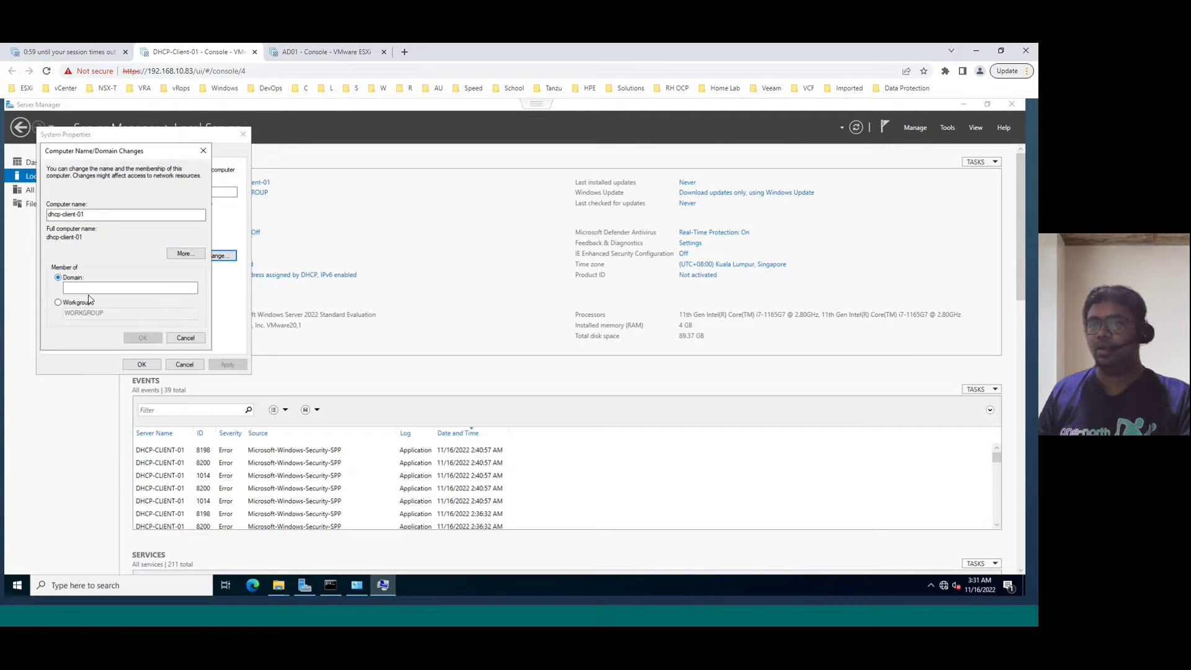
left_click(95, 289)
type("ab.c")
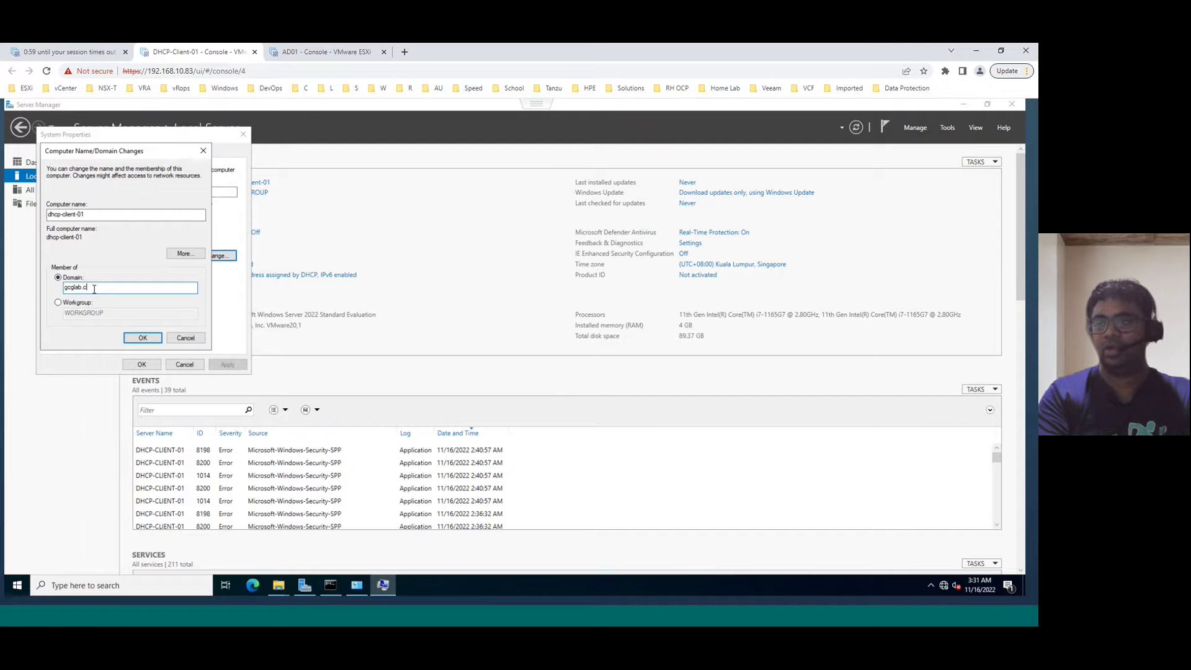
key("Return")
Authenticate as administrator with the account password, acknowledge the welcome and restart notices, and close
type("administrator")
key("Tab")
type("••••••••••")
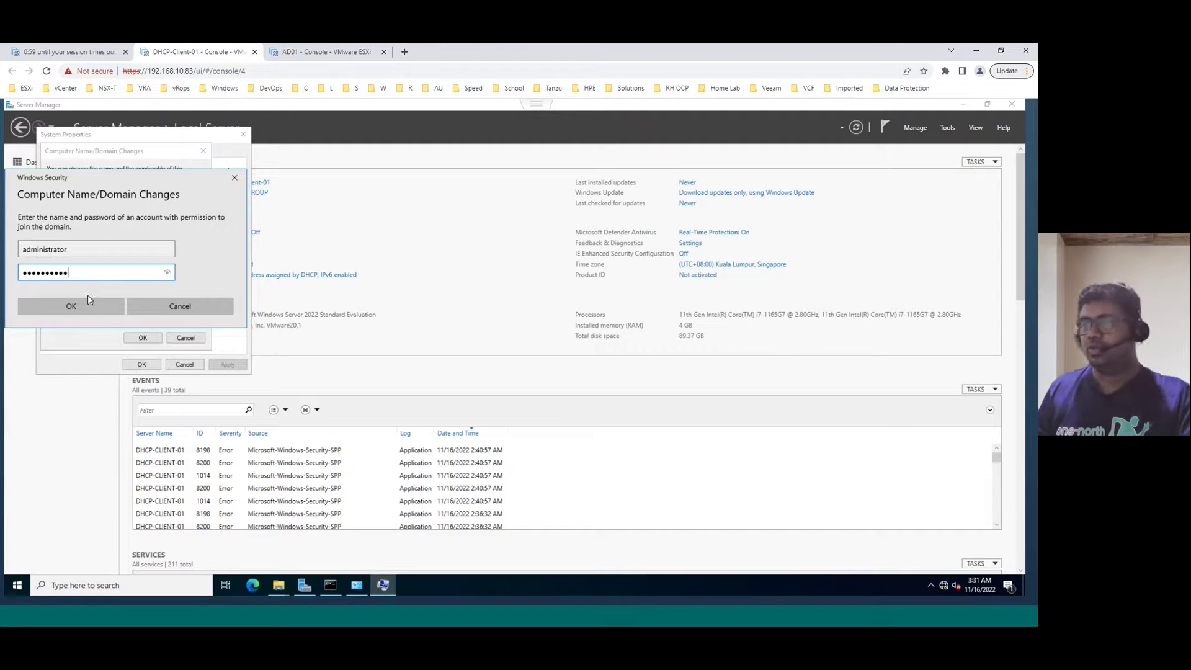
left_click(87, 304)
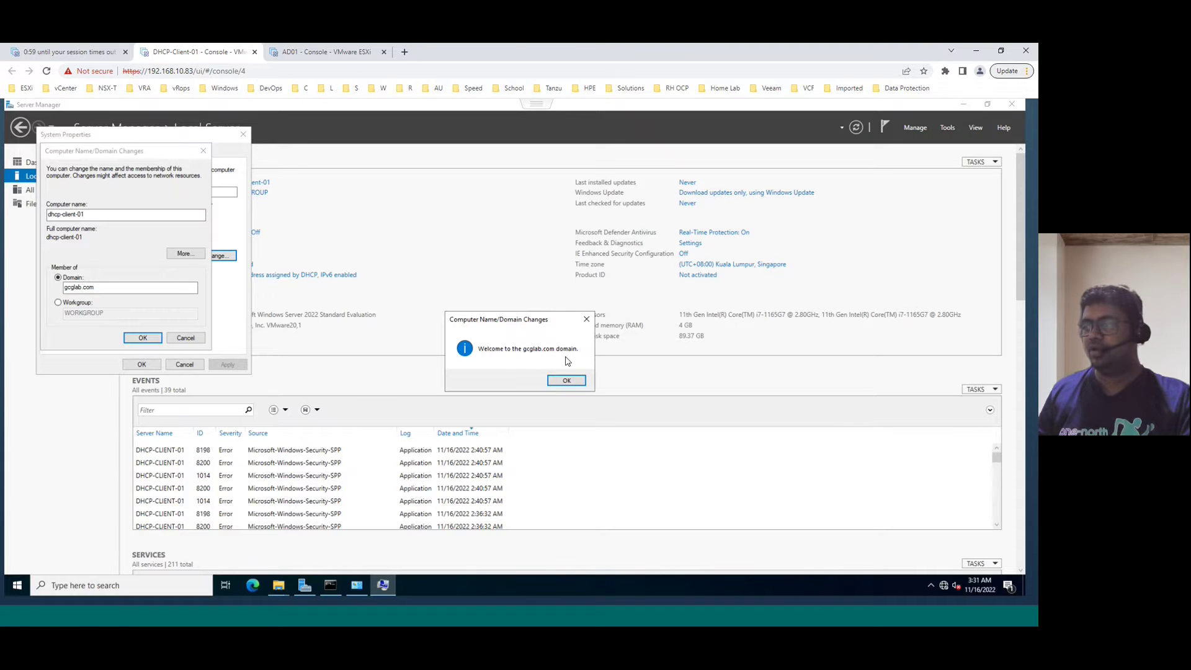
left_click(567, 381)
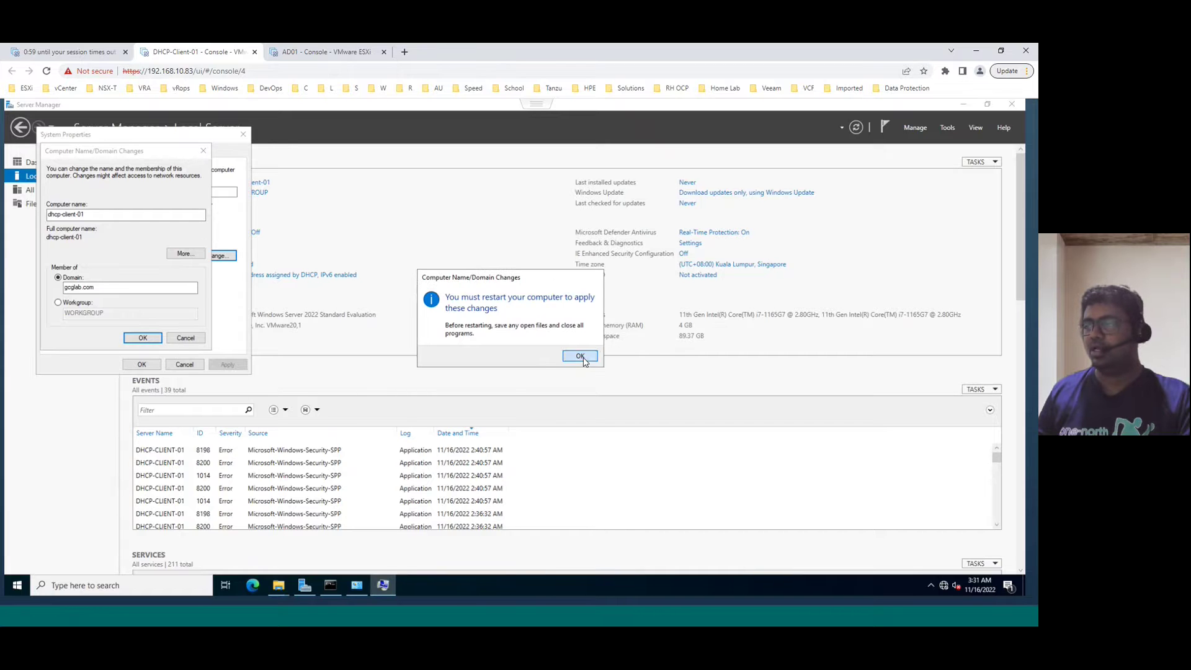
left_click(580, 356)
left_click(155, 364)
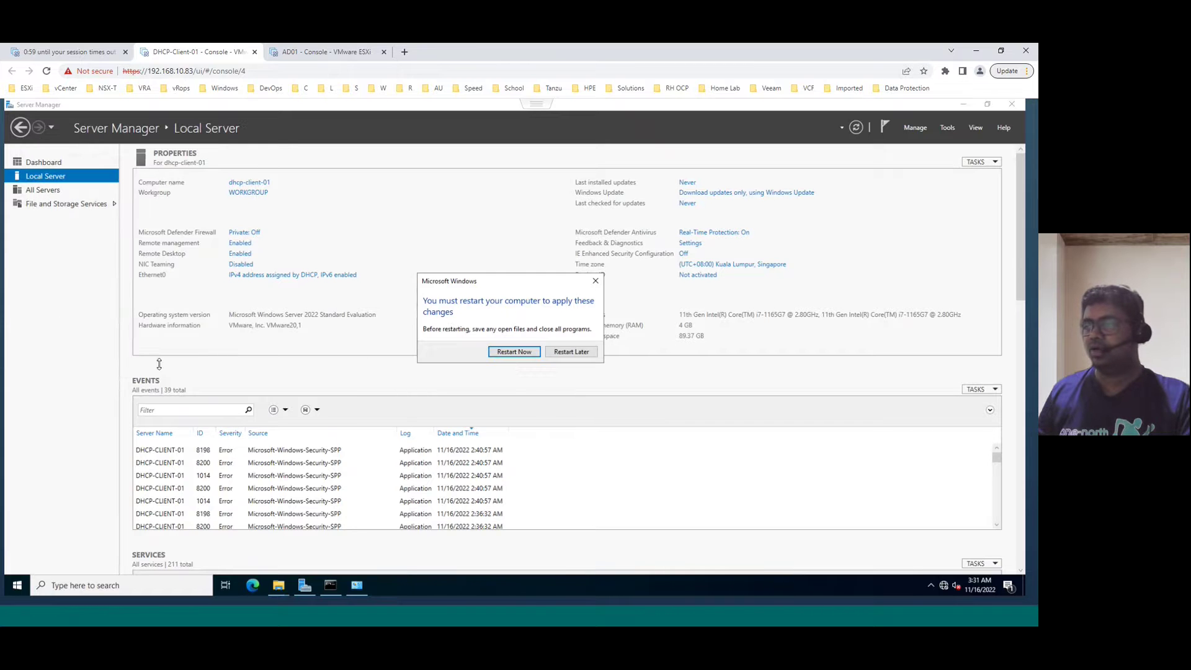
Choose Restart Now so DHCP-Client-01 reboots and applies the domain settings
left_click(522, 352)
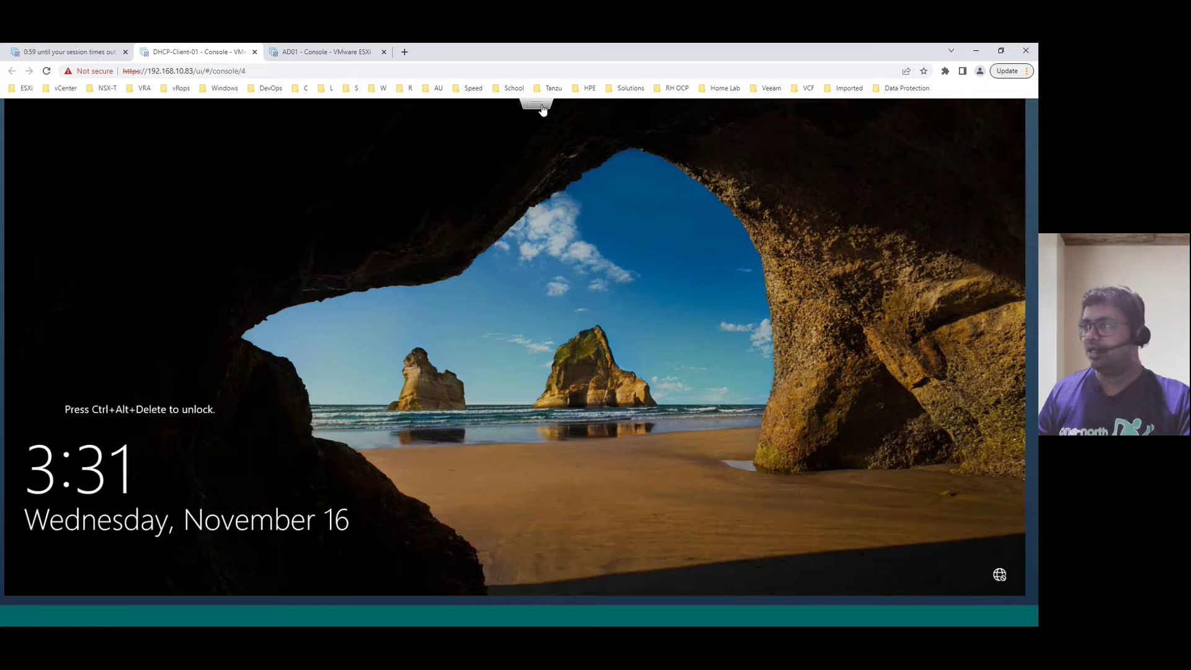
Send Ctrl-Alt-Delete to DHCP-Client-01 through Guest OS > Send keys until the Administrator sign-in screen appears
left_click(541, 108)
mouse_move(593, 145)
mouse_move(713, 179)
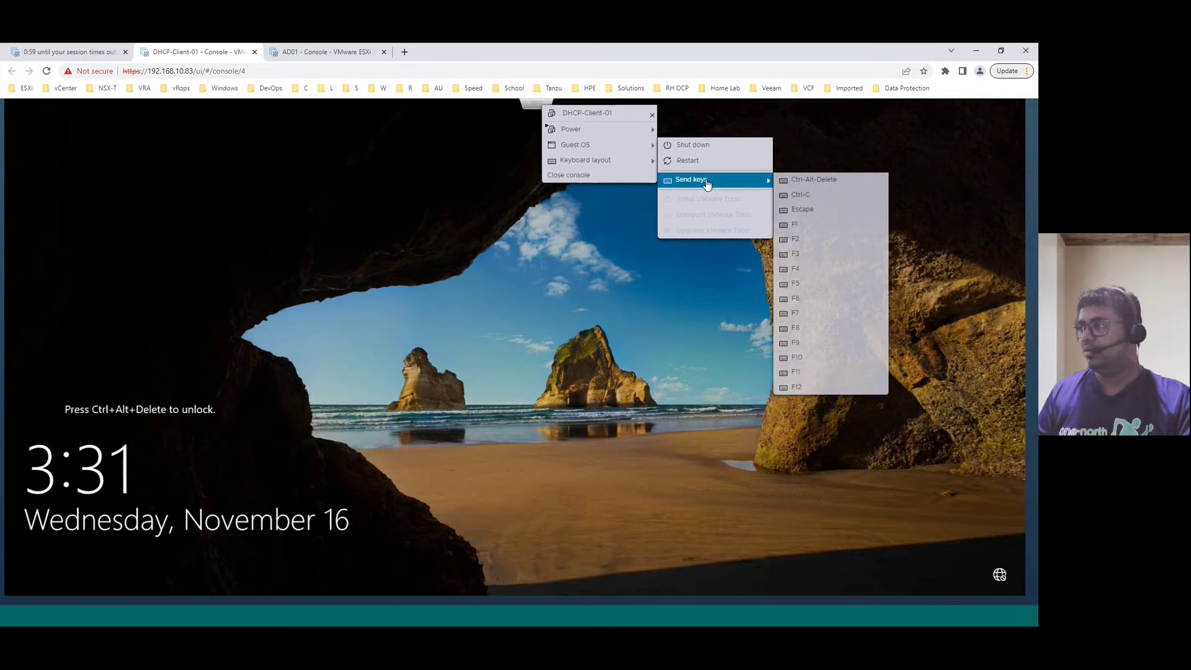
left_click(796, 179)
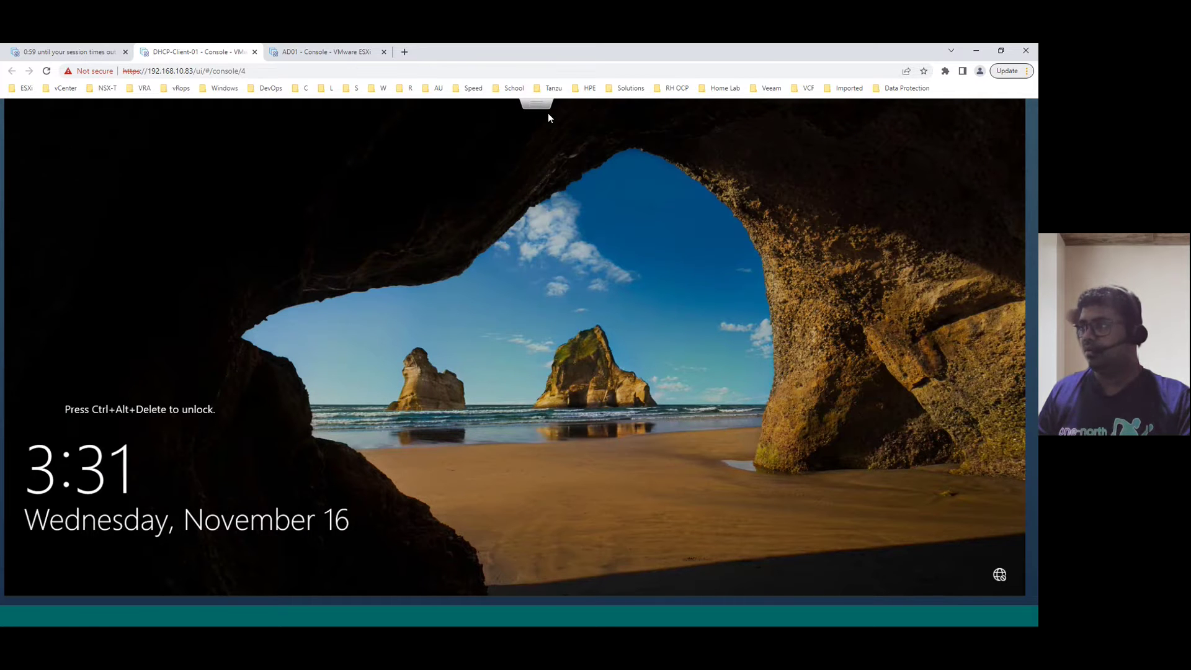
mouse_move(589, 144)
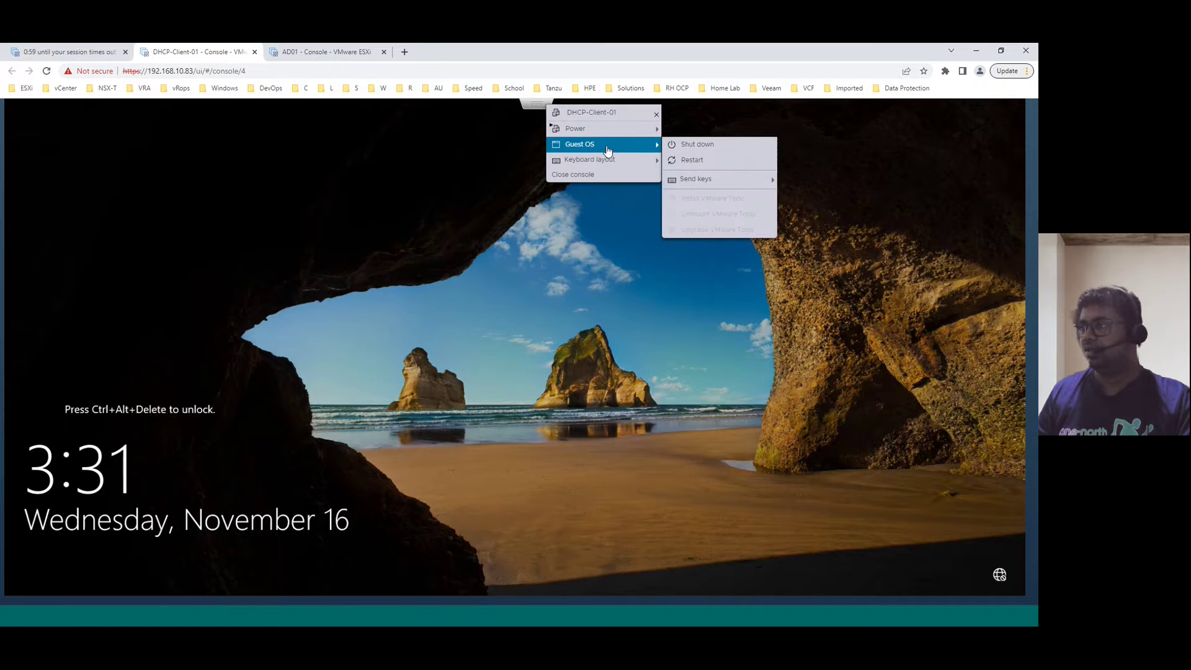
mouse_move(695, 179)
left_click(807, 178)
mouse_move(589, 144)
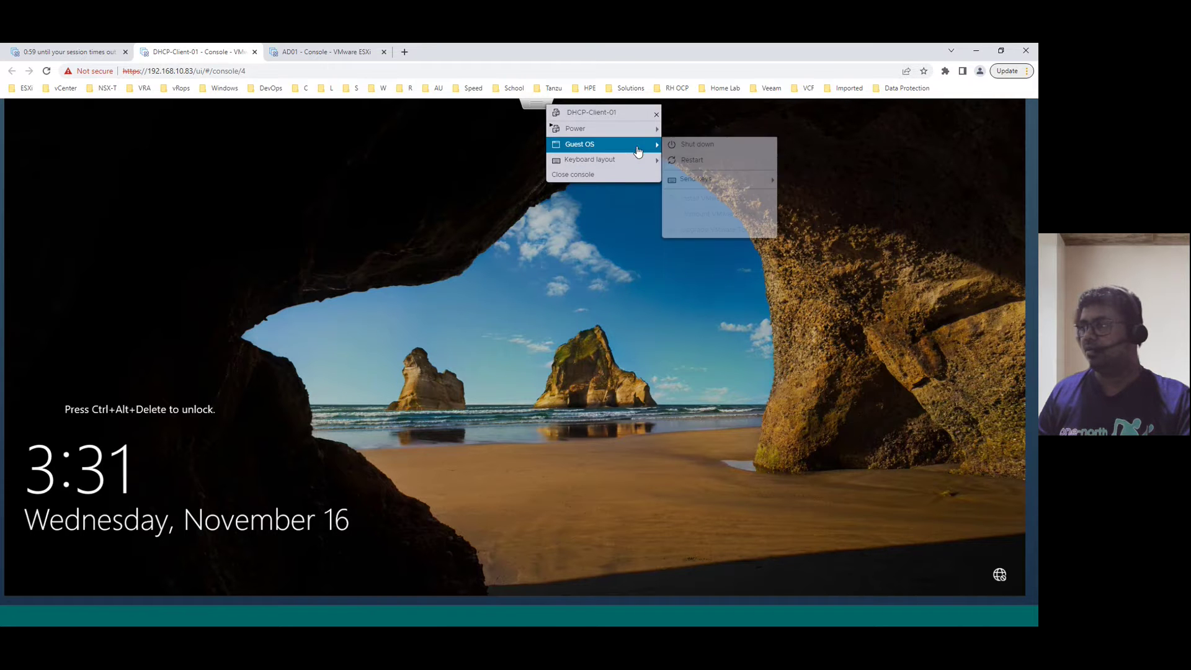
mouse_move(763, 180)
left_click(810, 178)
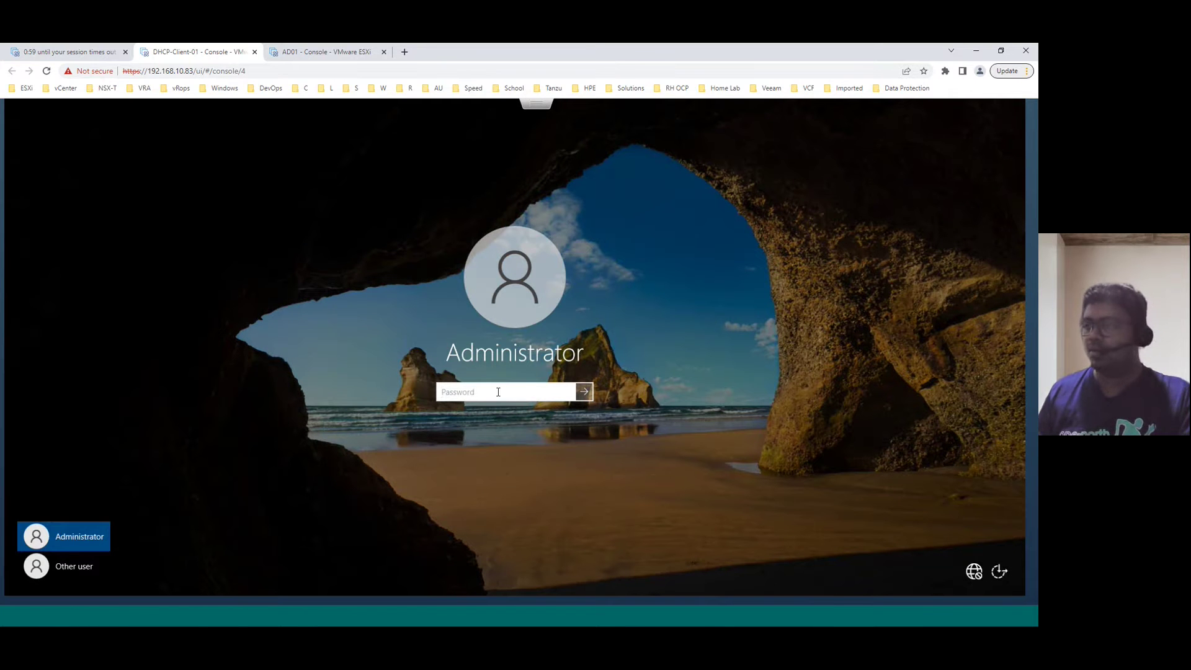
Sign in as Other user gcglab\administrator with the account password
left_click(76, 564)
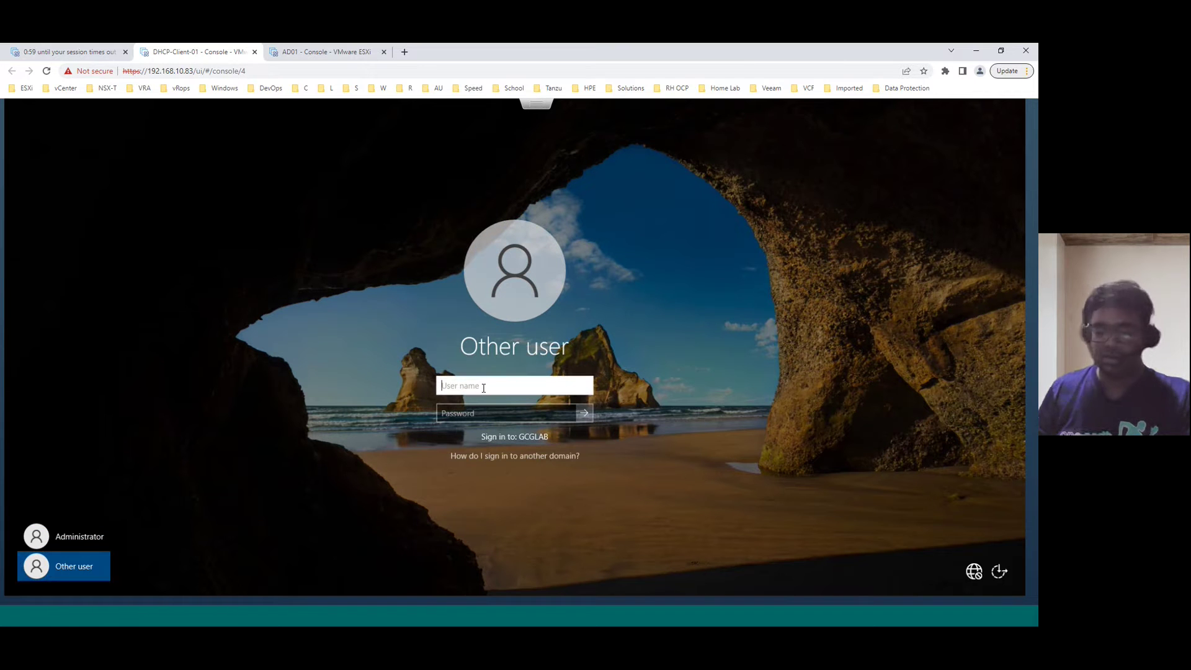
type("administrator")
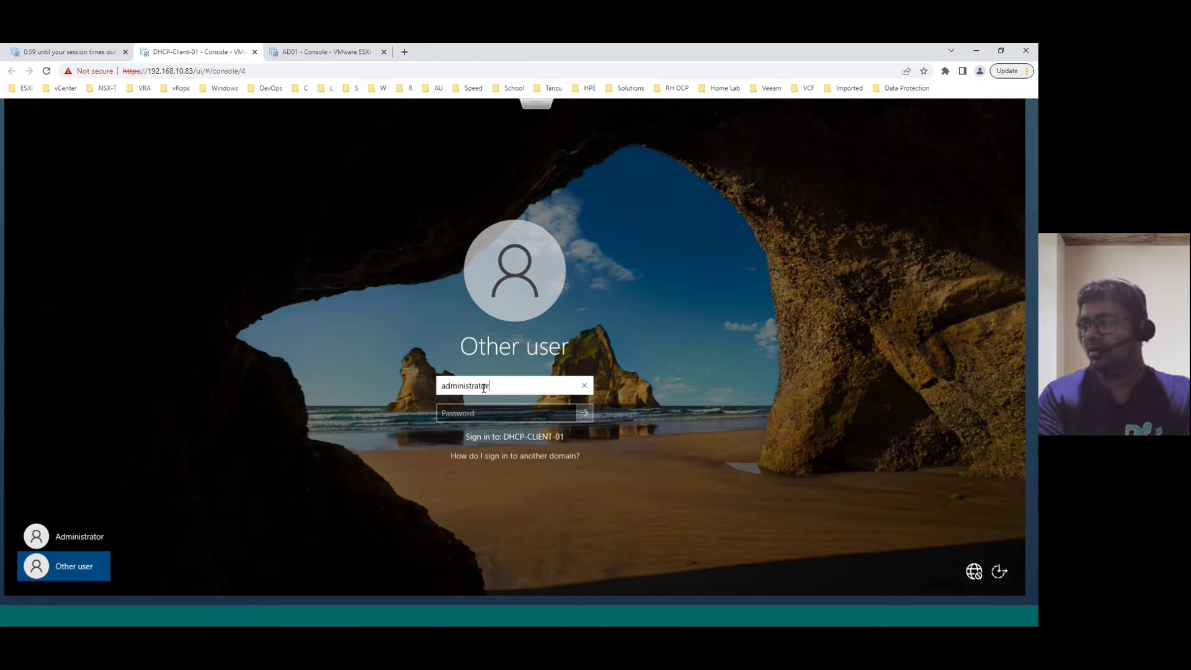
key("Tab")
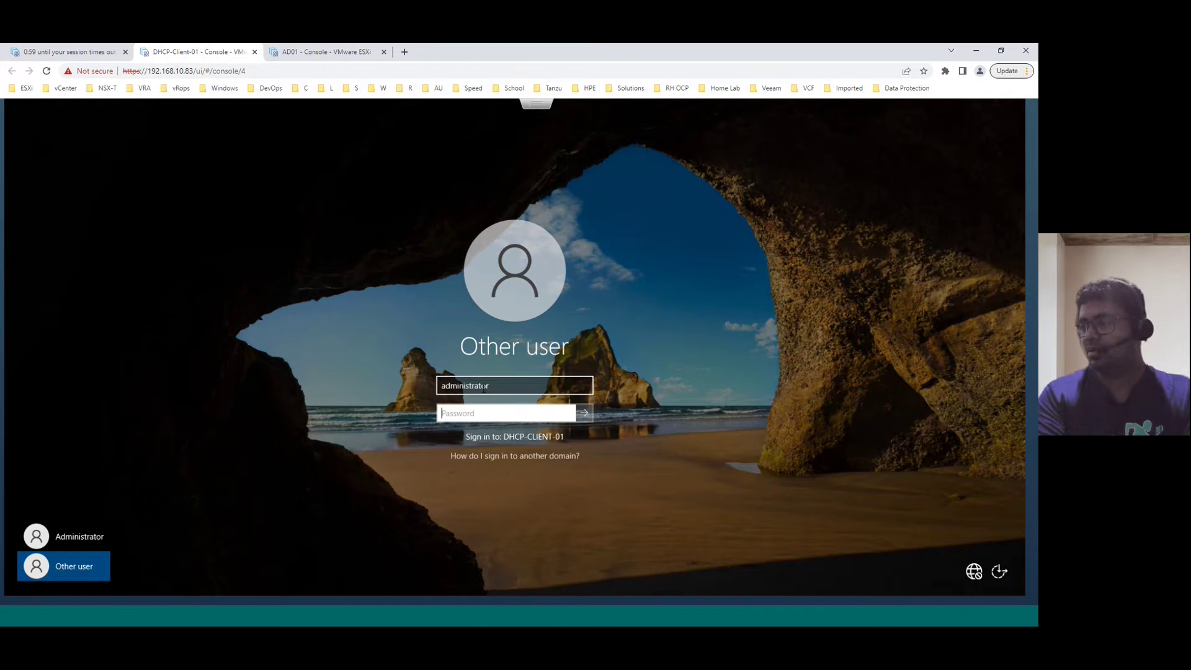
left_click(483, 388)
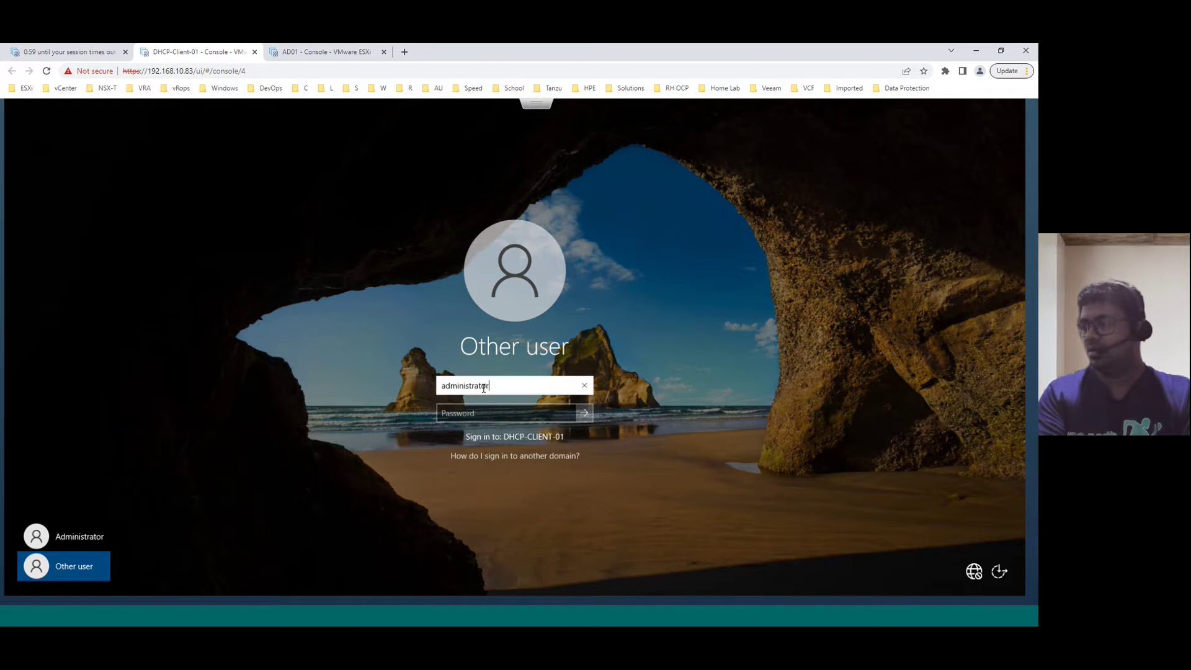
key("BackSpace")
key("BackSpace")
key("BackSpace")
key("BackSpace")
key("BackSpace")
key("BackSpace")
key("BackSpace")
key("BackSpace")
key("BackSpace")
key("BackSpace")
key("BackSpace")
key("BackSpace")
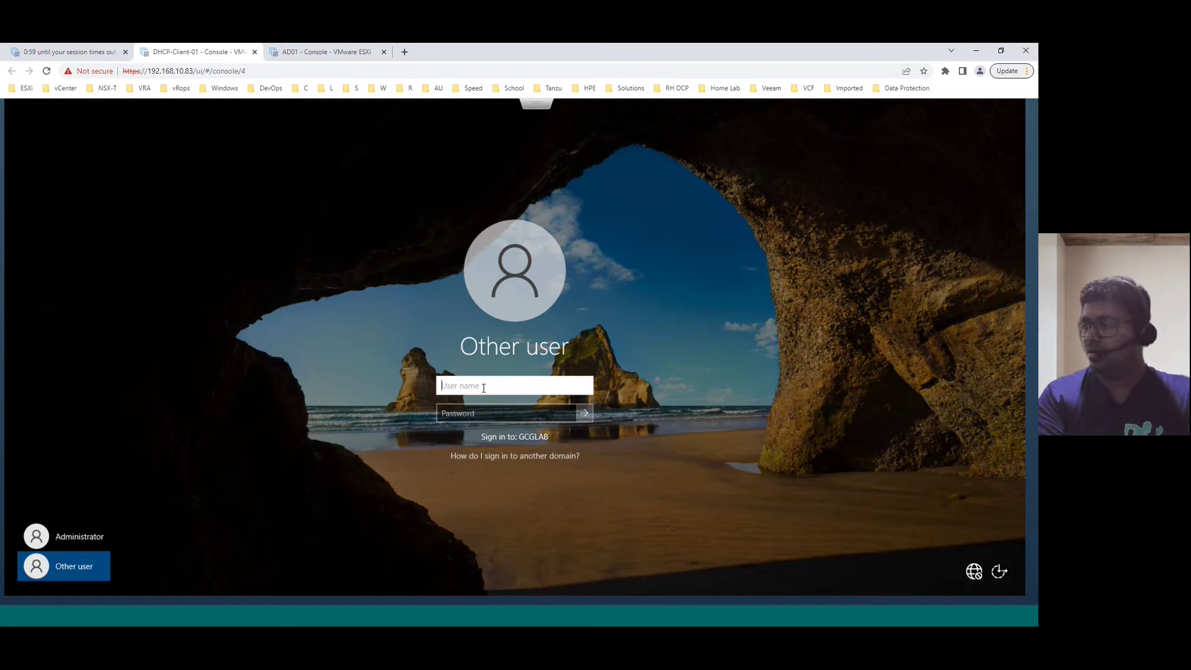
type("administrator")
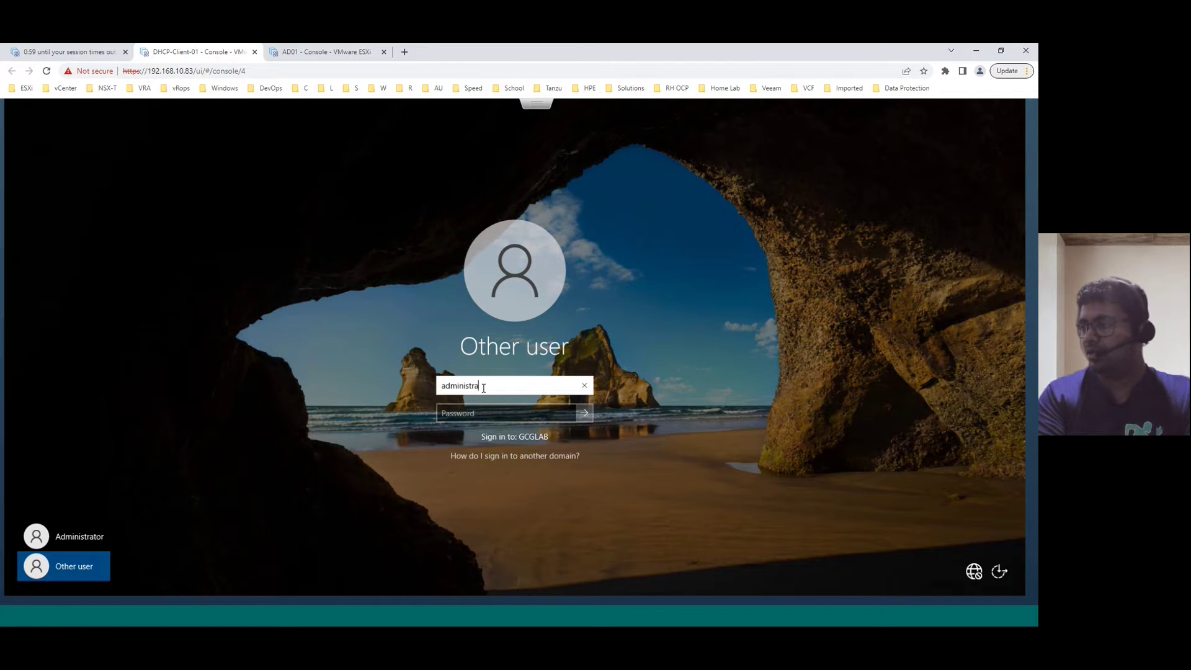
key("BackSpace")
key("BackSpace")
key("BackSpace")
key("BackSpace")
key("BackSpace")
key("BackSpace")
key("BackSpace")
key("BackSpace")
key("BackSpace")
key("BackSpace")
key("BackSpace")
key("BackSpace")
key("BackSpace")
type("gcg")
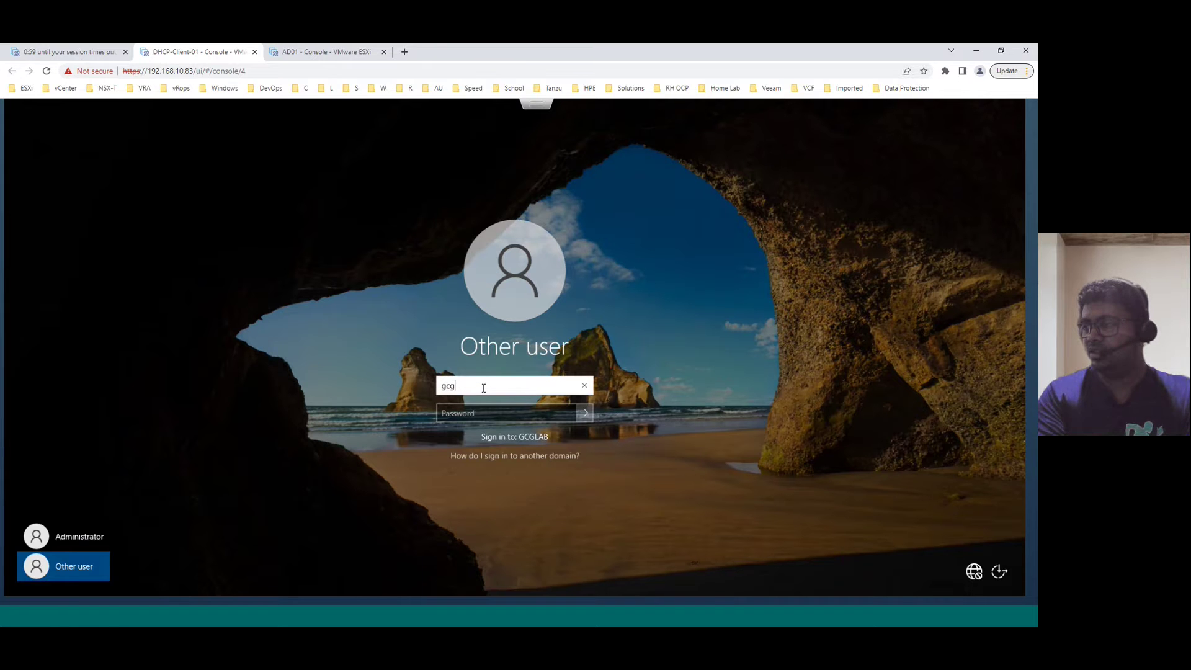
type("lab\\")
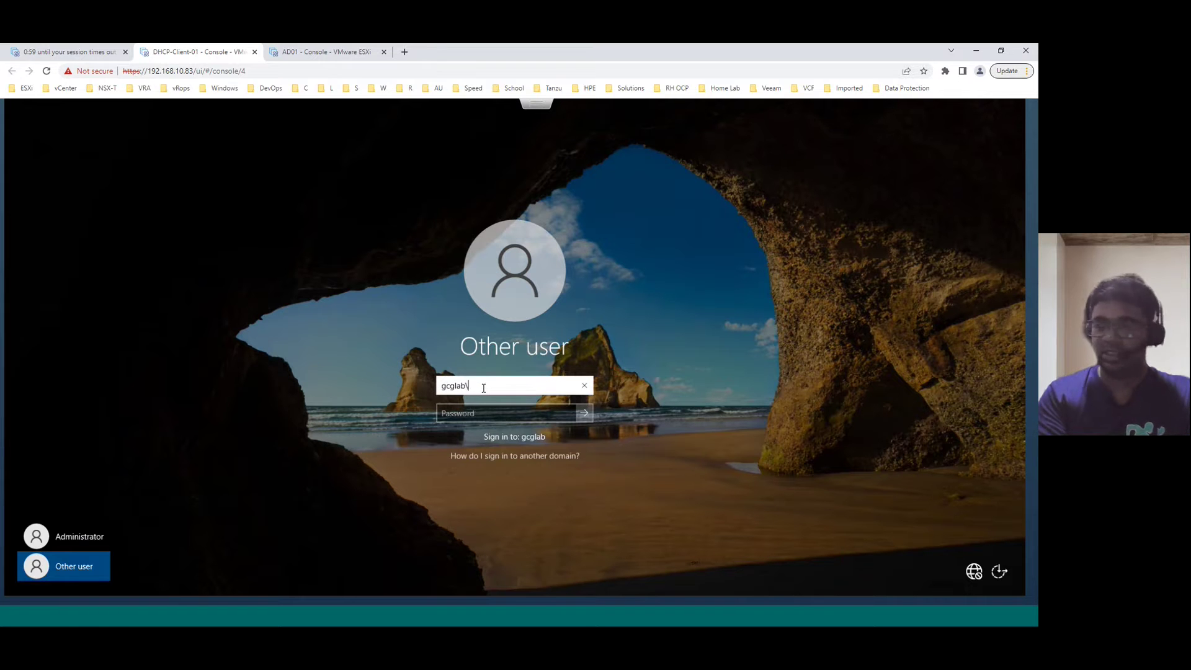
type("administrator")
key("Tab")
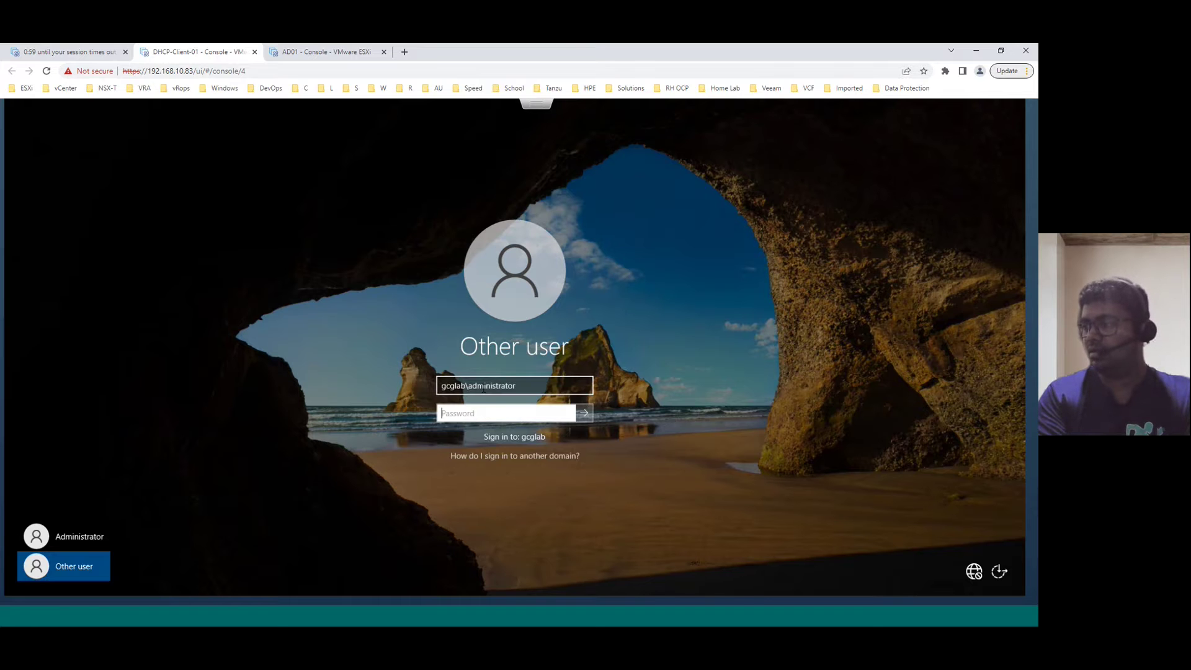
type("•••••••••")
key("Return")
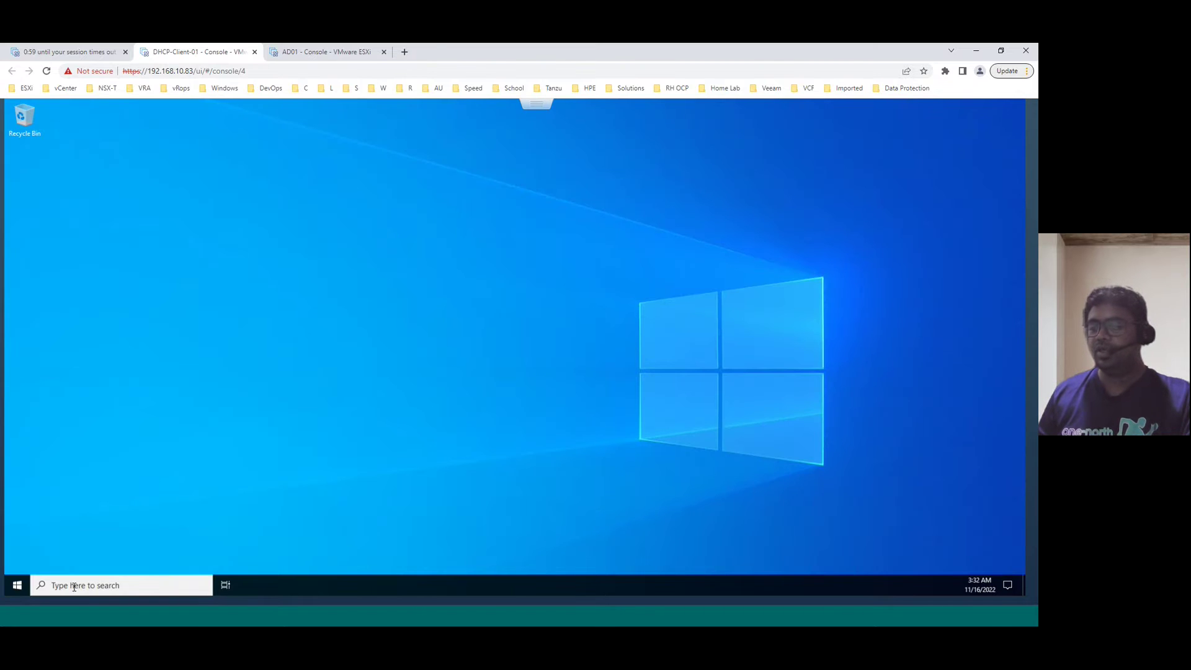
Open a Command Prompt by entering cmd in a File Explorer address bar
key("super")
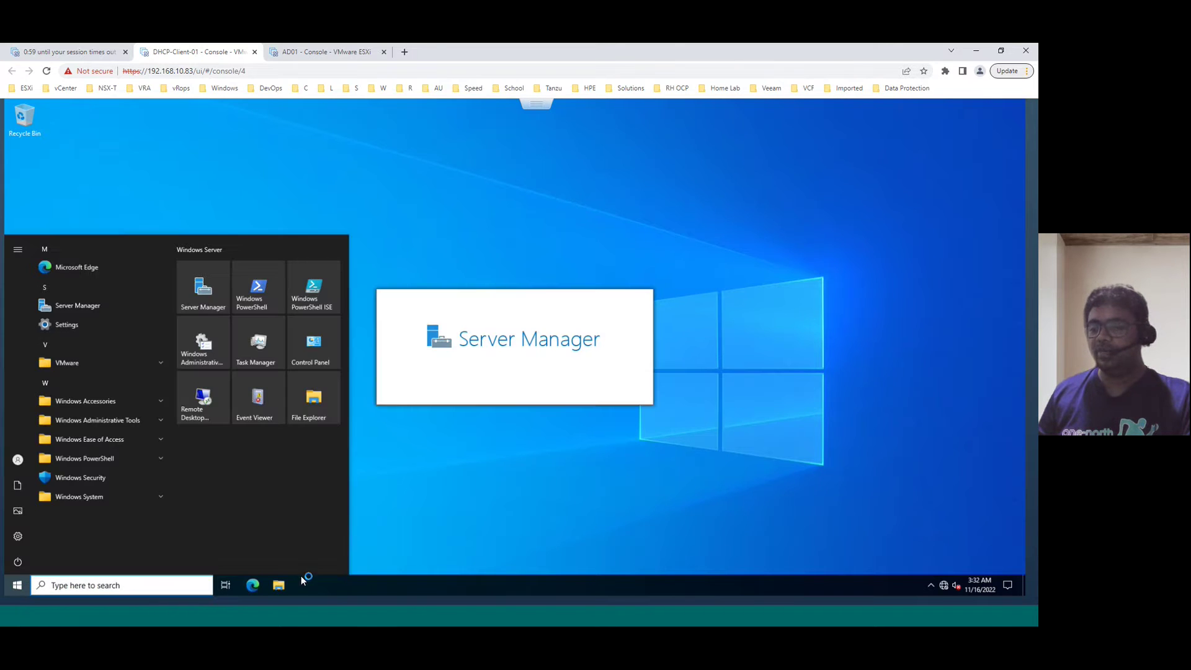
key("super+e")
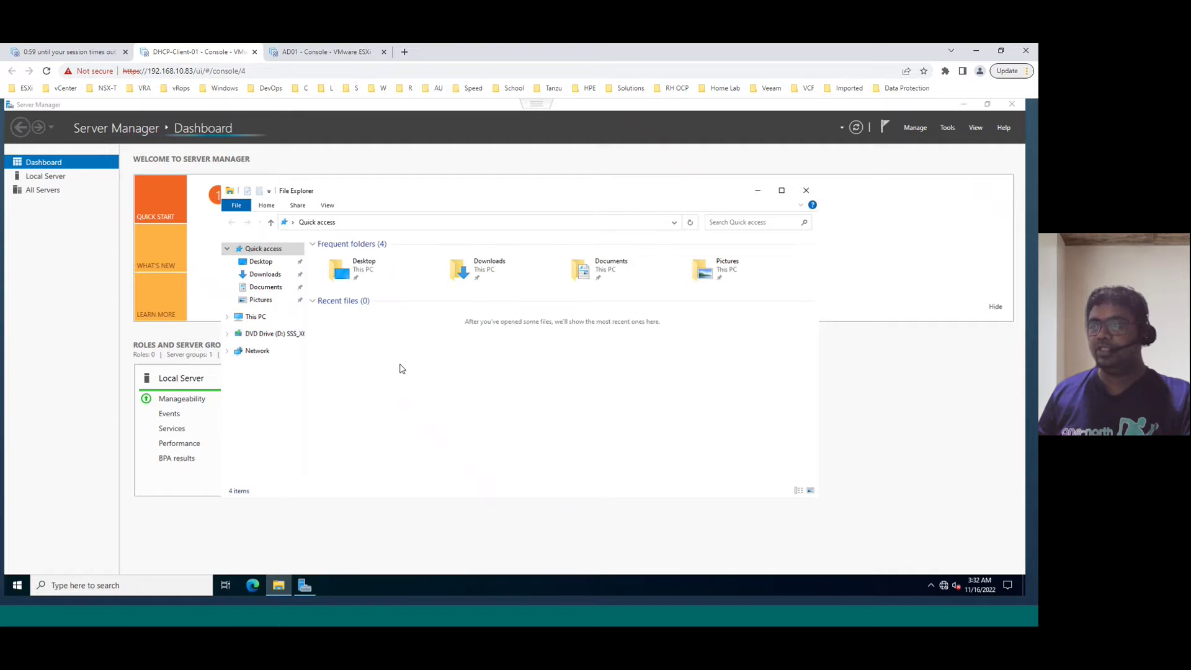
left_click(372, 224)
type("cmd")
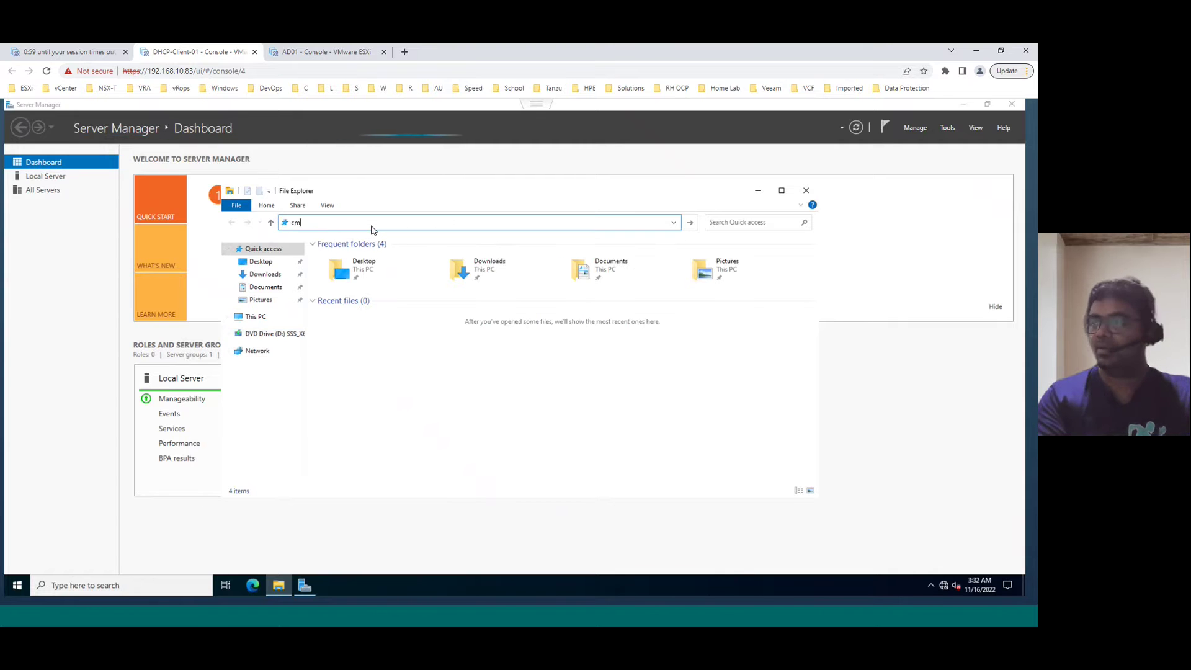
key("Return")
Run ipconfig to show the current address 192.168.10.100, mask 255.255.255.0, gateway 192.168.10.1
type("icpconfi")
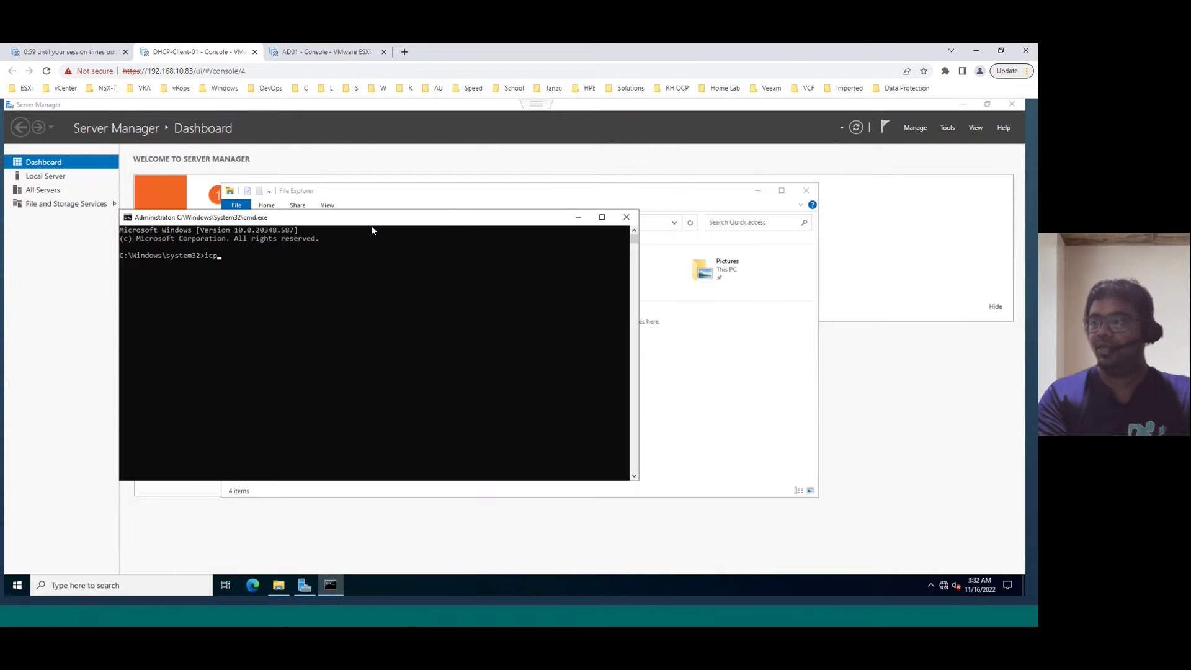
key("BackSpace")
key("BackSpace")
key("BackSpace")
key("BackSpace")
key("BackSpace")
key("BackSpace")
key("BackSpace")
type("pconfig")
key("Return")
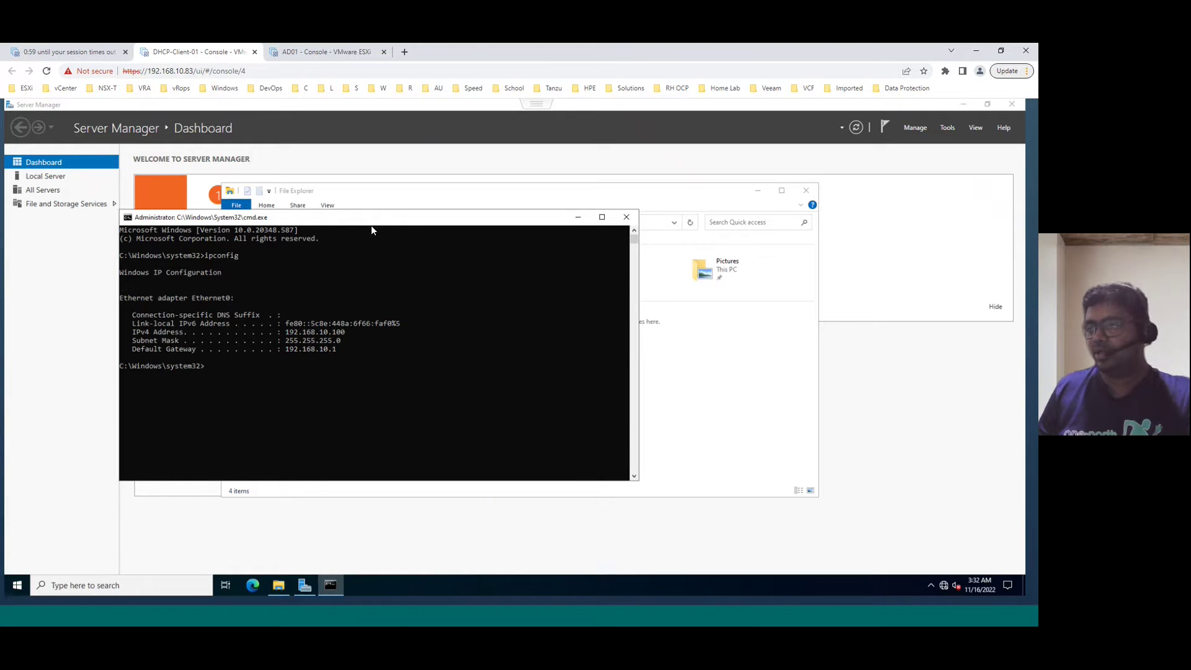
Set the Command Prompt font size to 20 in its Properties Font tab
right_click(269, 218)
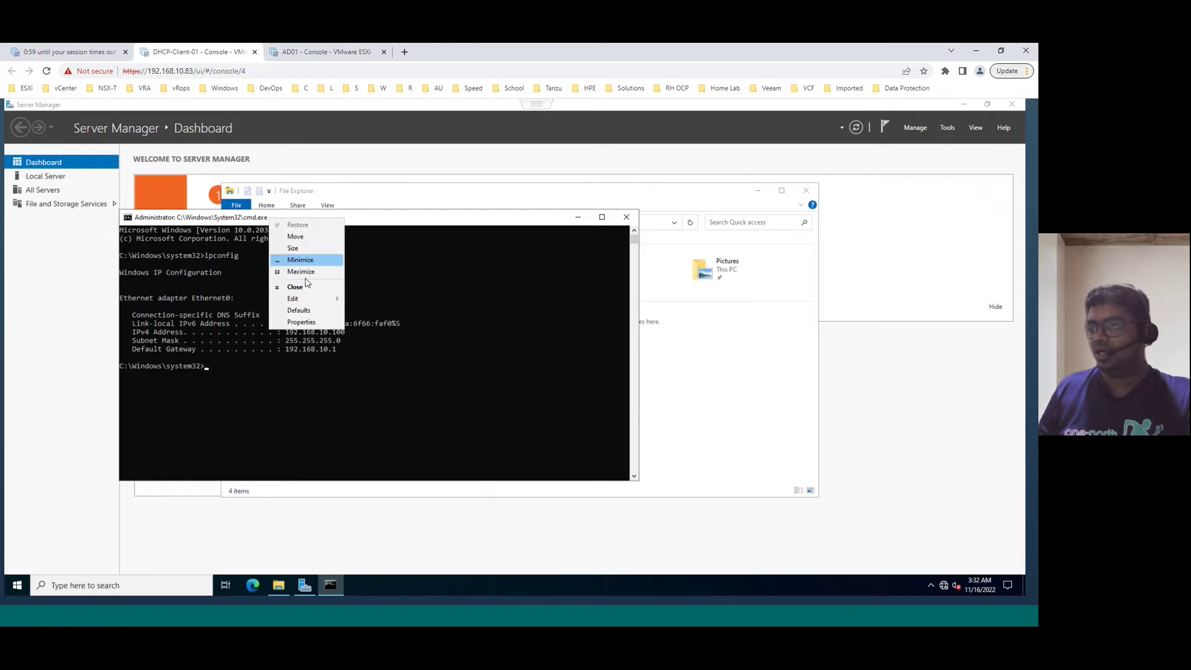
left_click(302, 323)
left_click(171, 244)
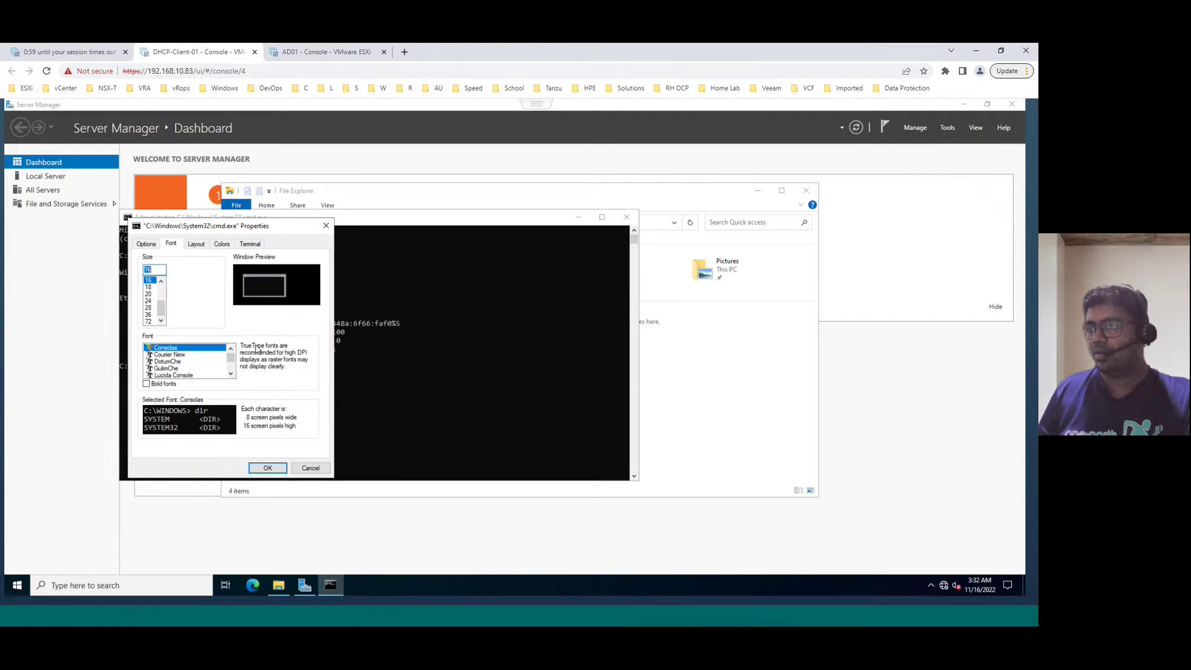
left_click(149, 287)
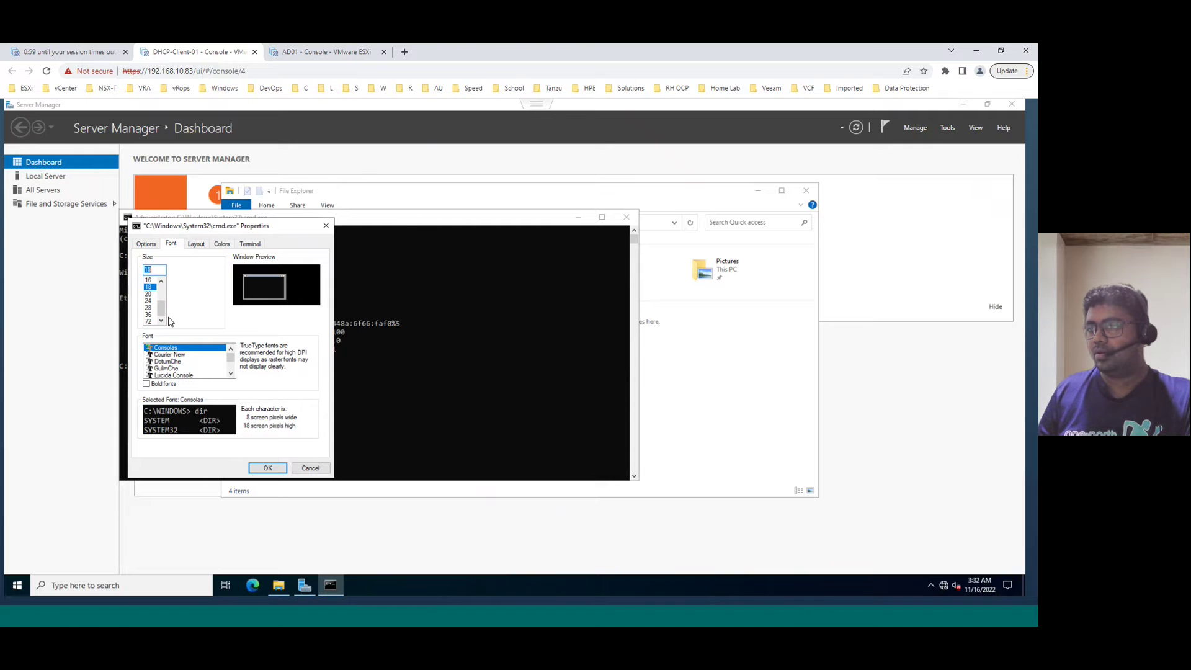
left_click(149, 294)
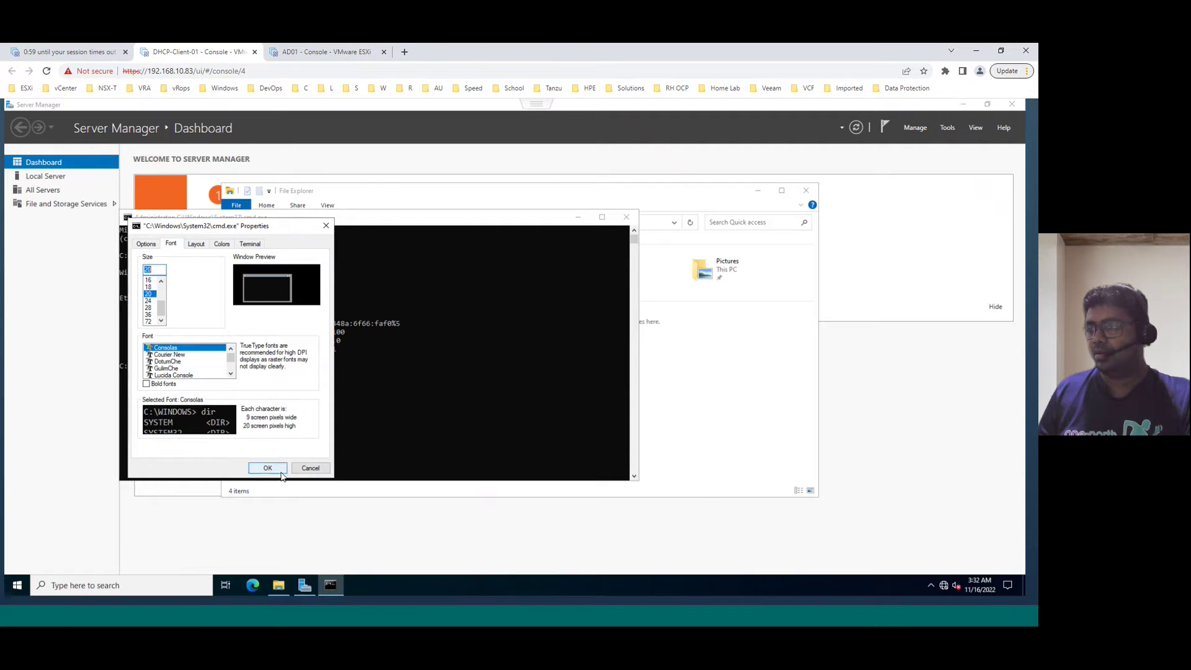
left_click(267, 468)
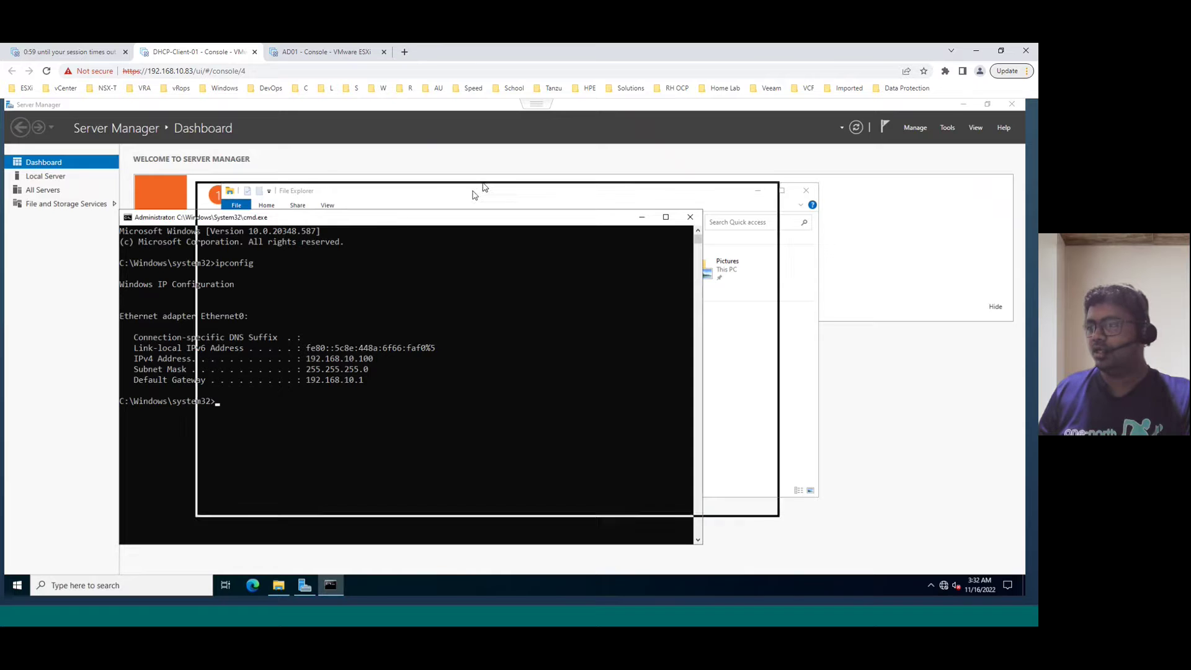
Copy the IPv4 address from the ipconfig output and type ncpa.cpl at the prompt
left_click_drag(404, 321, 462, 323)
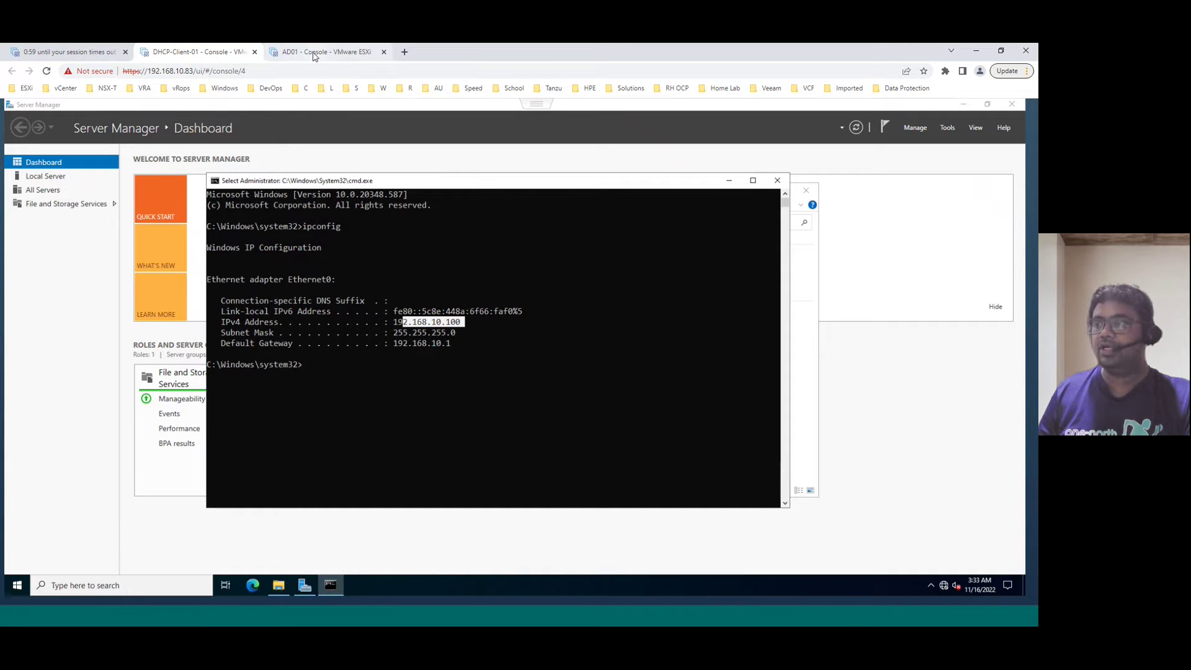
right_click(436, 441)
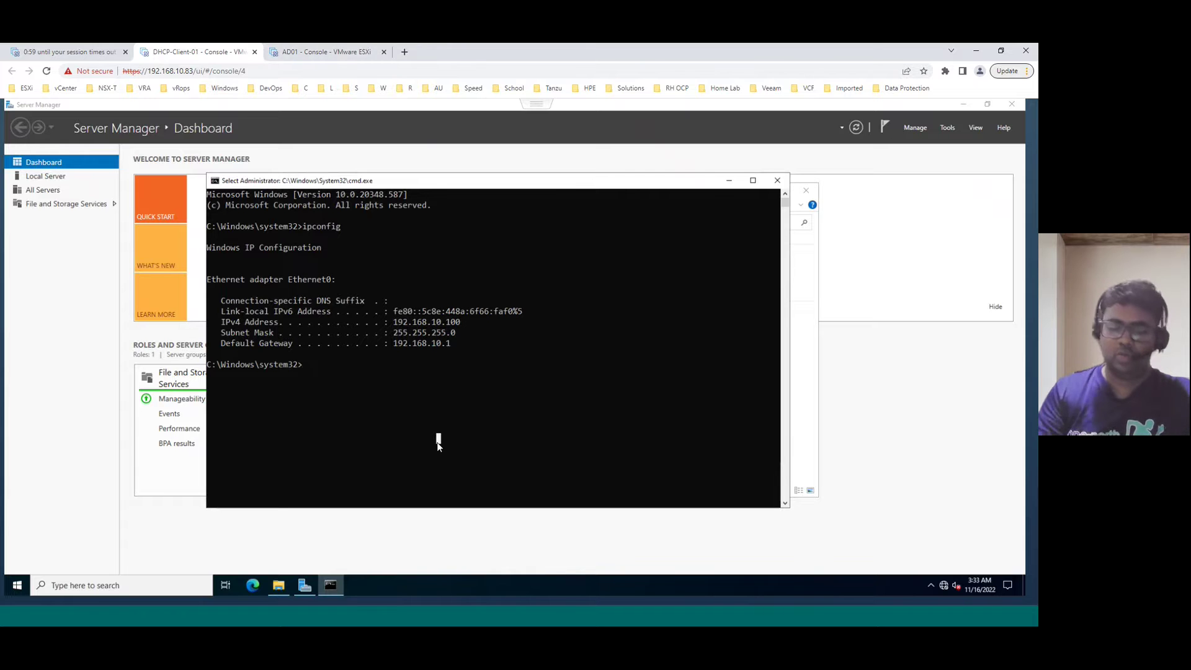
type("ncpa.cpl")
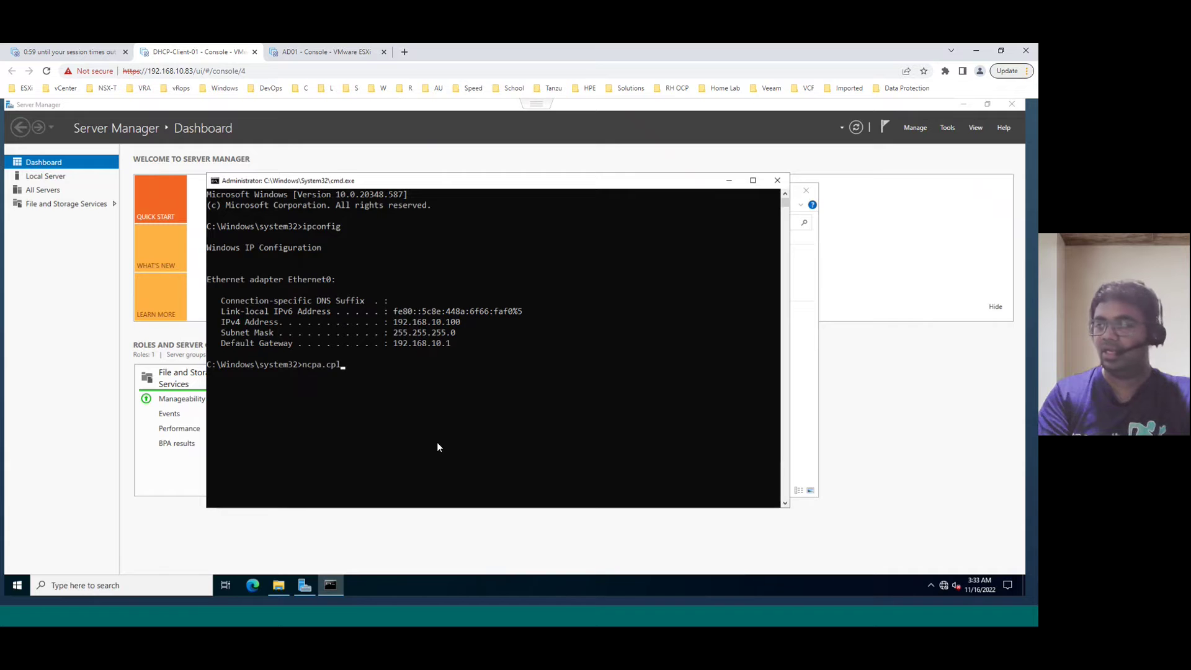
In Network Connections, set Ethernet0's IPv4 to obtain IP and DNS server addresses automatically
key("Return")
right_click(286, 271)
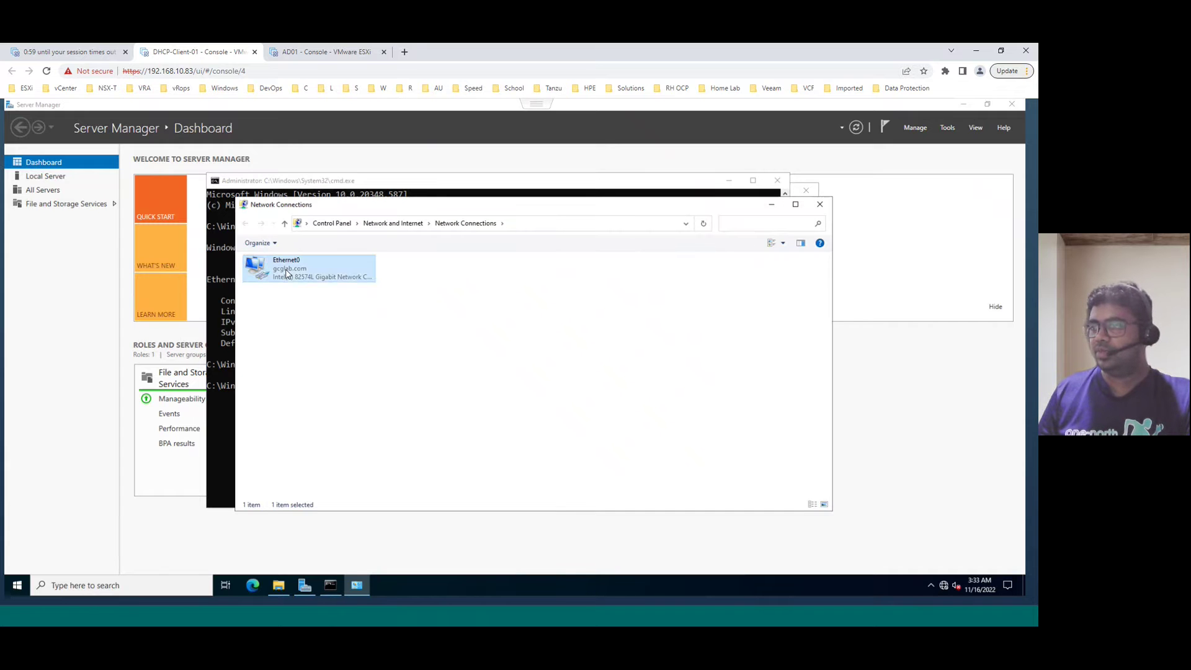
left_click(319, 371)
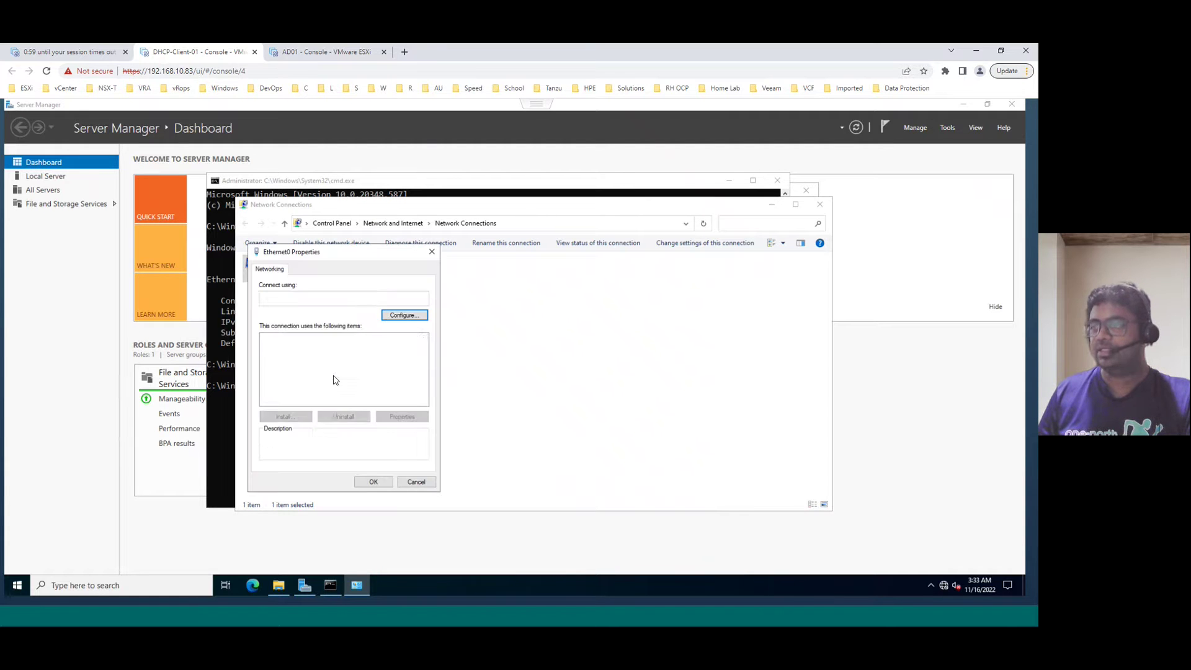
left_click(365, 366)
left_click(402, 414)
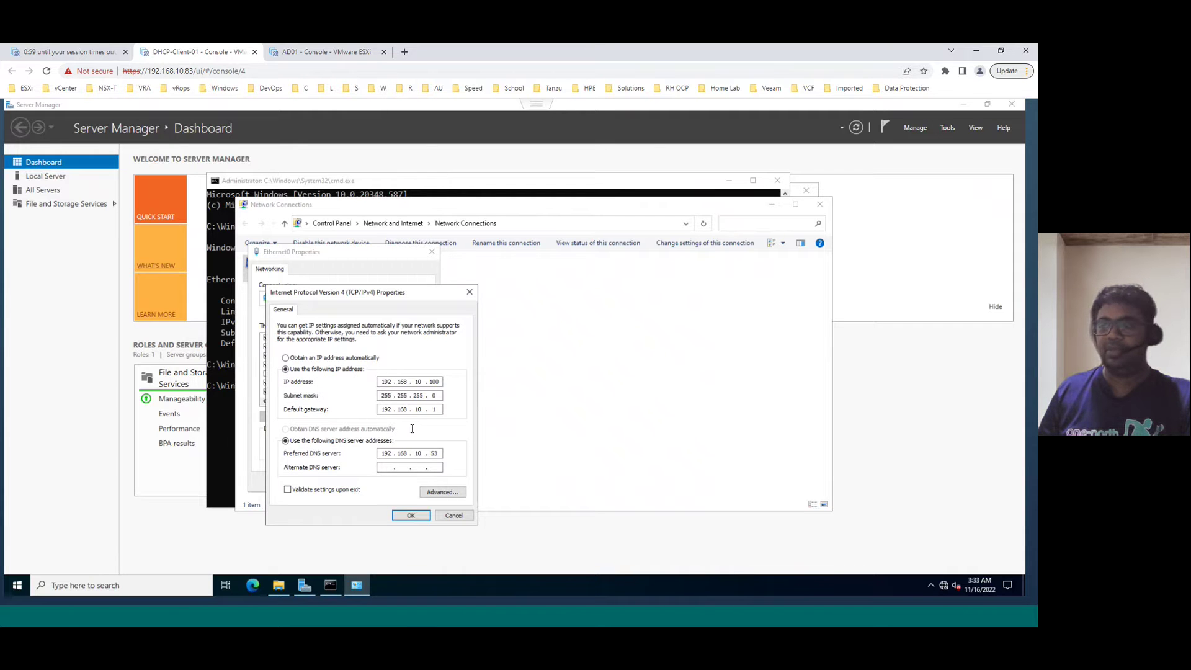
left_click(320, 359)
left_click(315, 429)
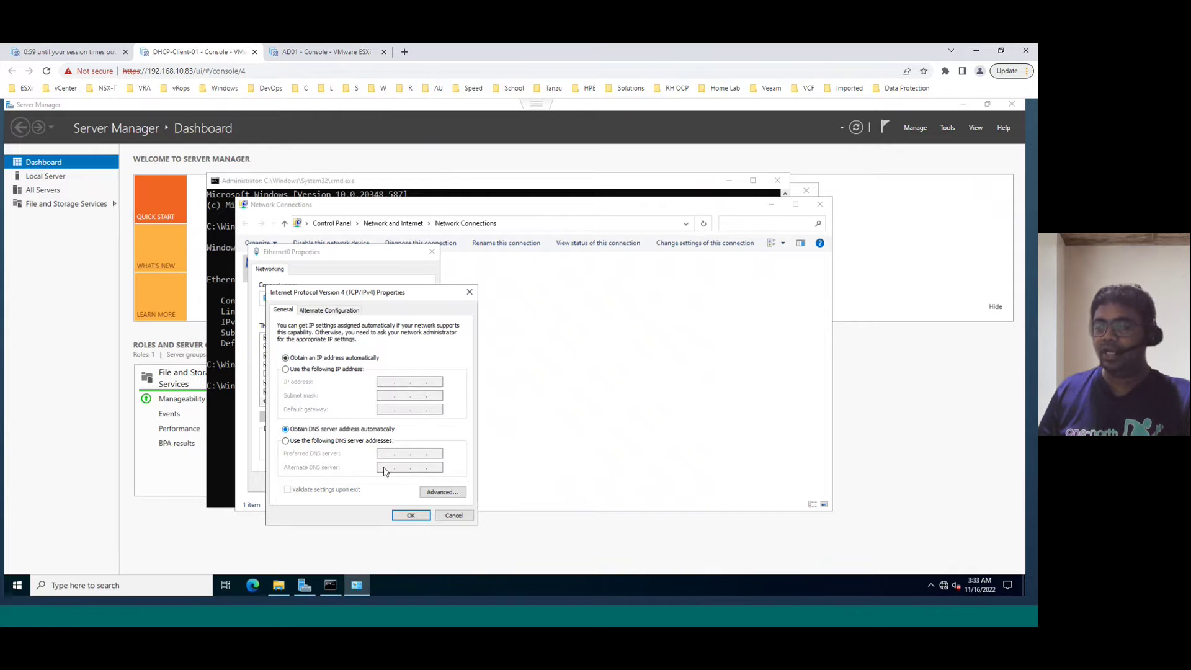
left_click(409, 516)
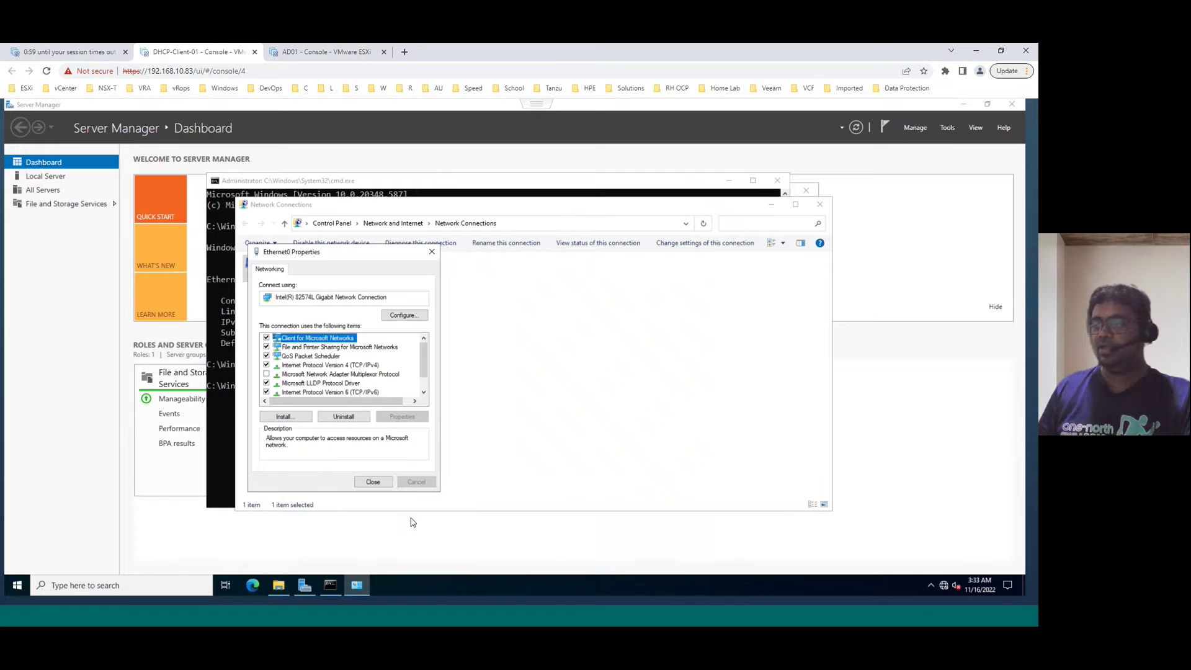
left_click(373, 483)
right_click(282, 270)
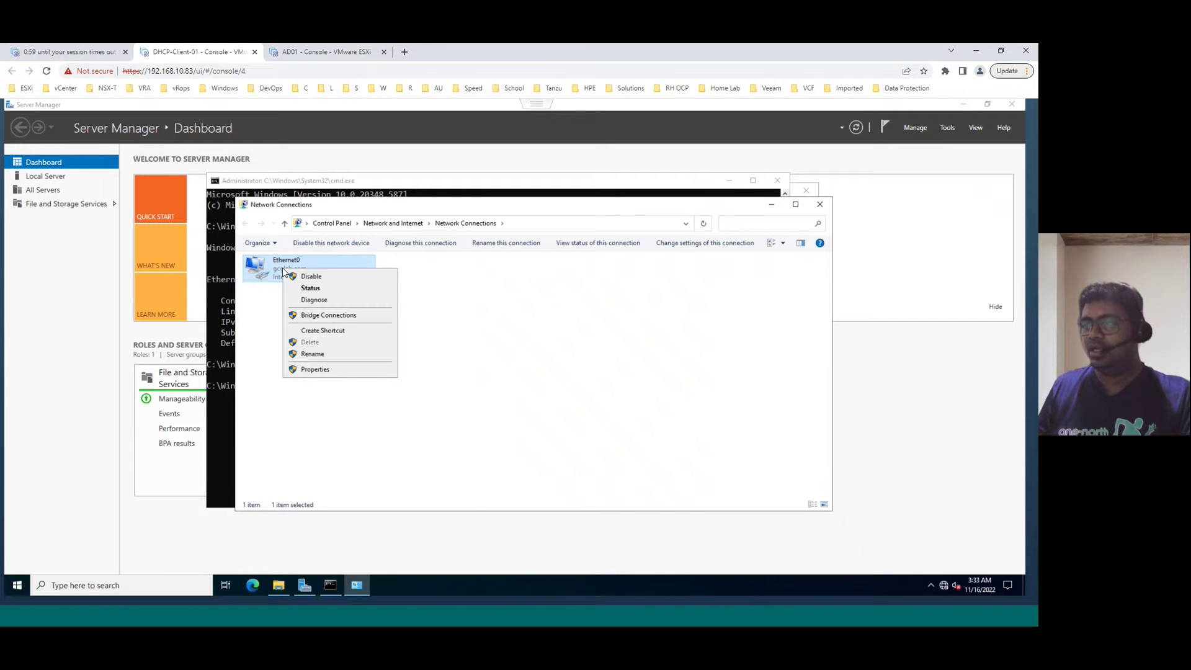
Check Ethernet0 details showing lease 192.168.10.140 from 192.168.10.53, then return to Command Prompt
left_click(309, 289)
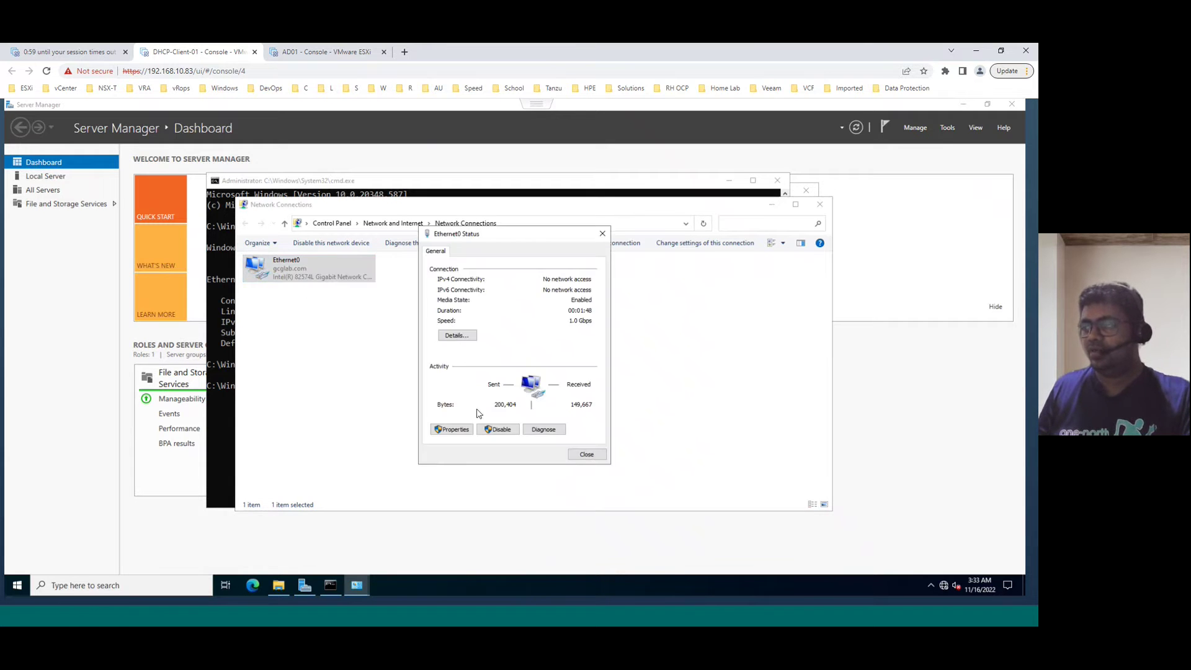
left_click(457, 335)
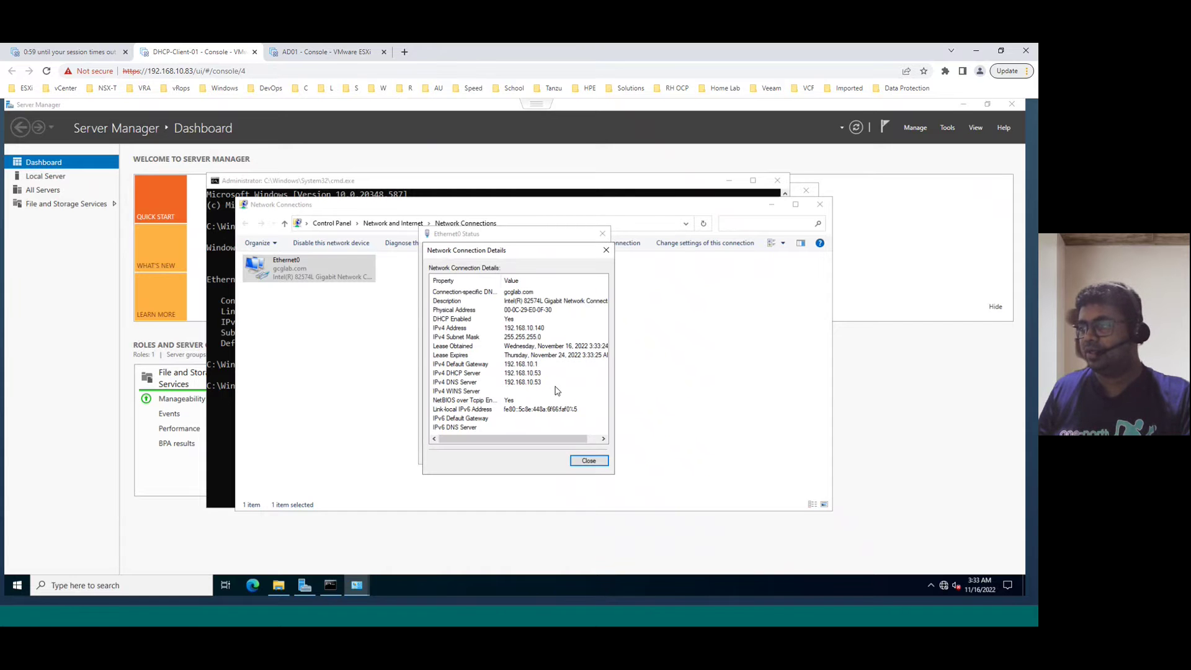
left_click(551, 330)
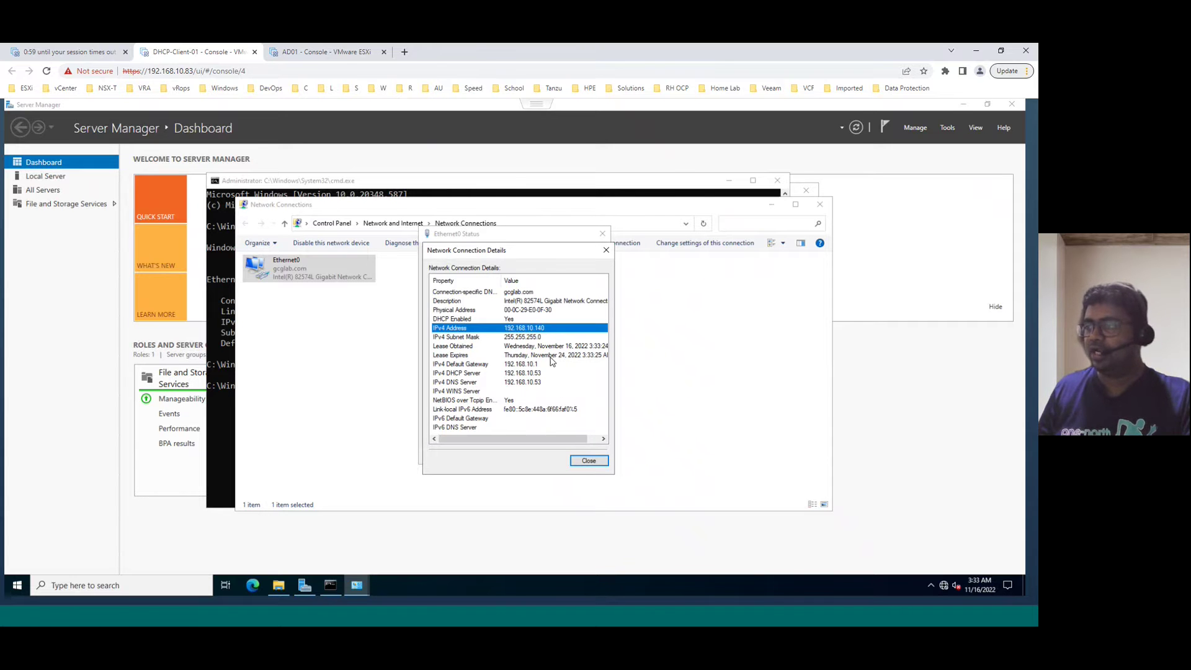
left_click(591, 460)
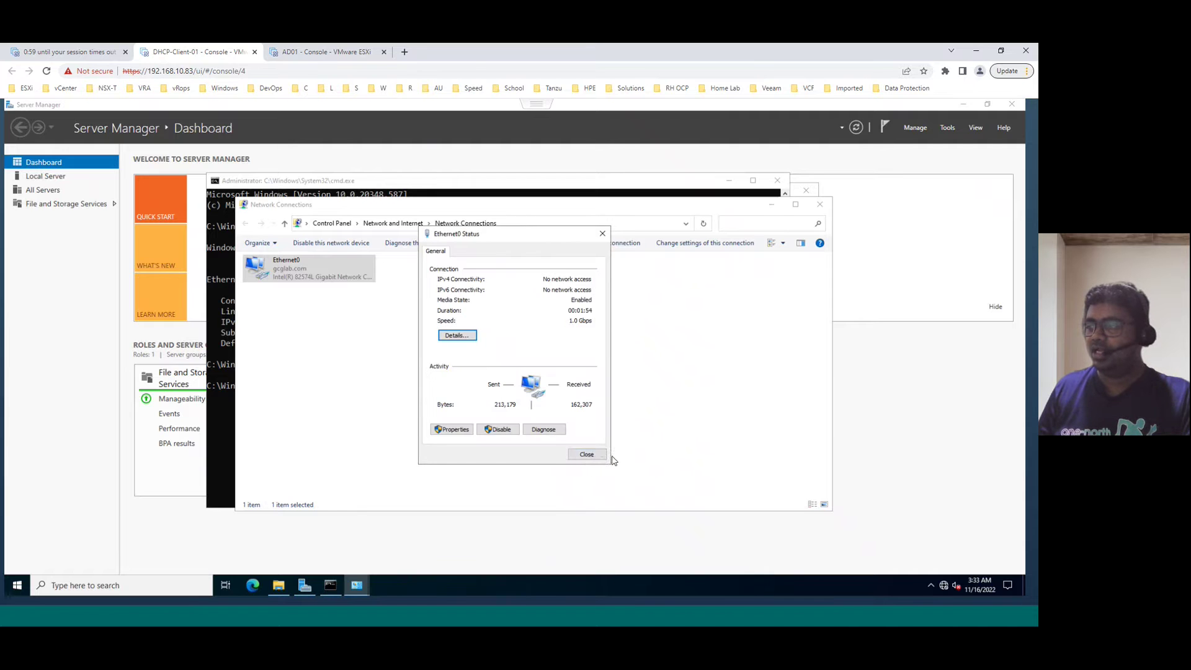
left_click(589, 458)
left_click(221, 432)
left_click_drag(439, 323, 460, 325)
Rerun ipconfig and highlight the new address 192.168.10.140, then switch to the AD01 tab
left_click(510, 374)
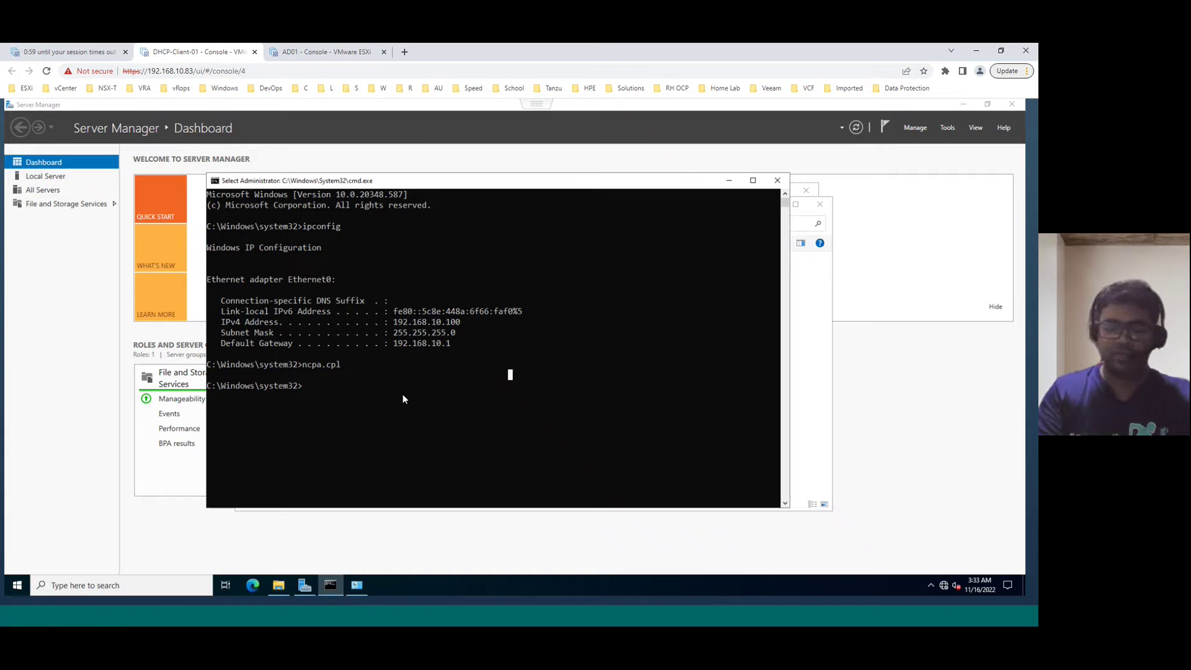
key("Escape")
type("ipconfig")
key("Return")
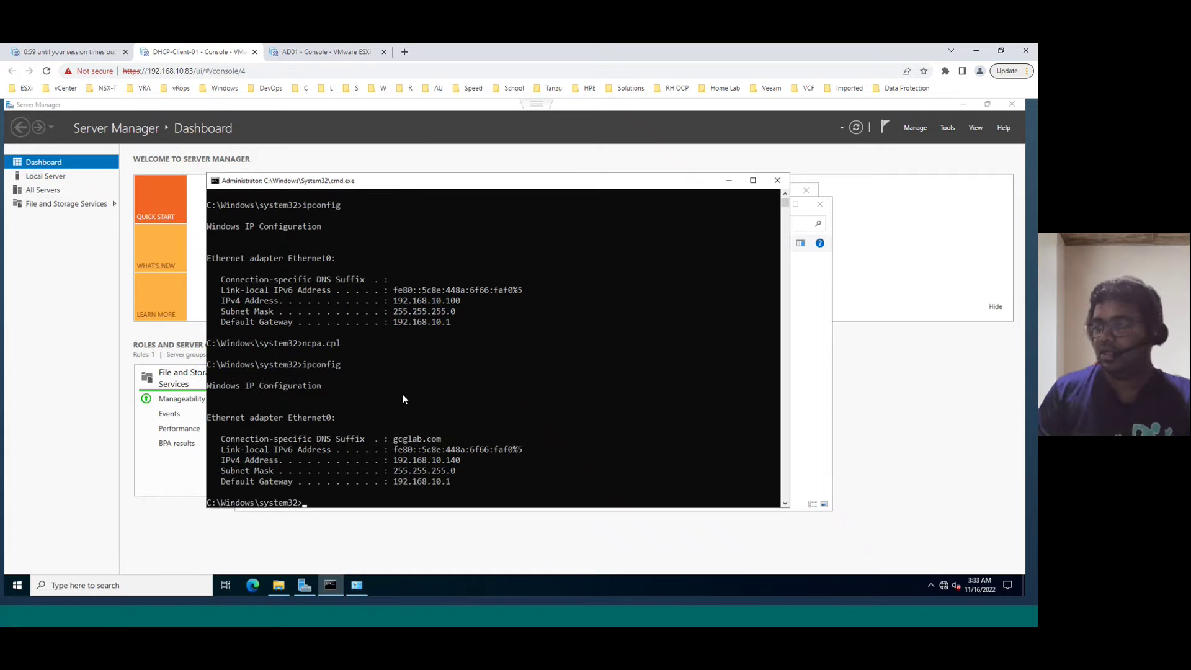
scroll(403, 398, "down", 2)
left_click(425, 396)
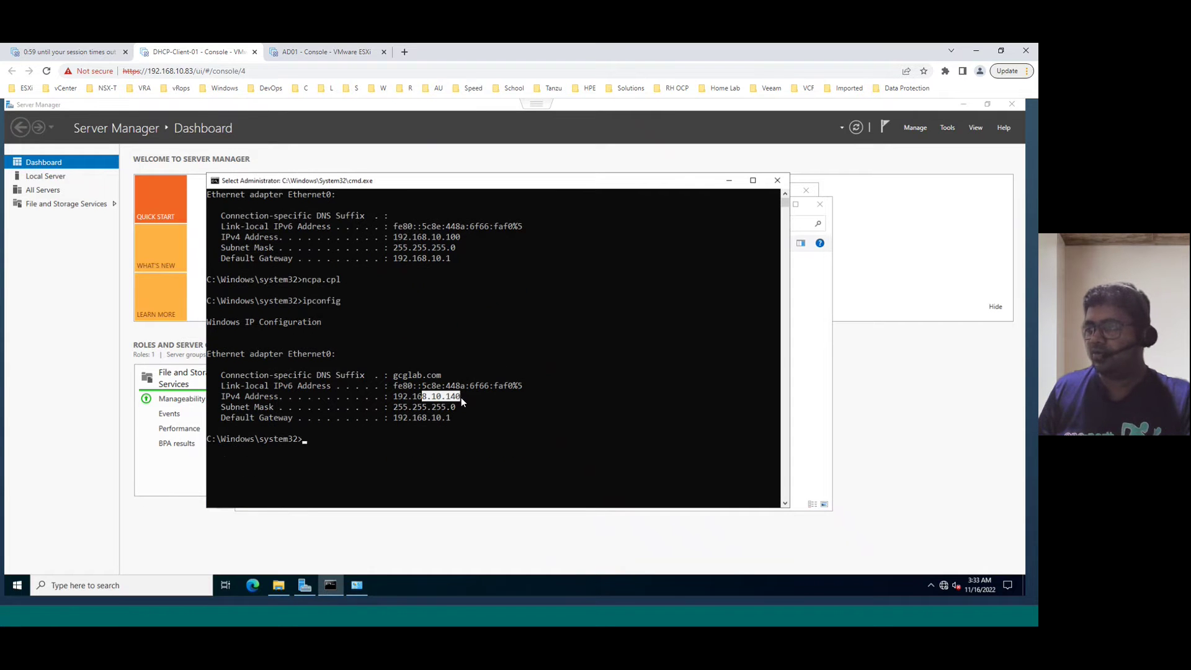
left_click_drag(470, 396, 398, 400)
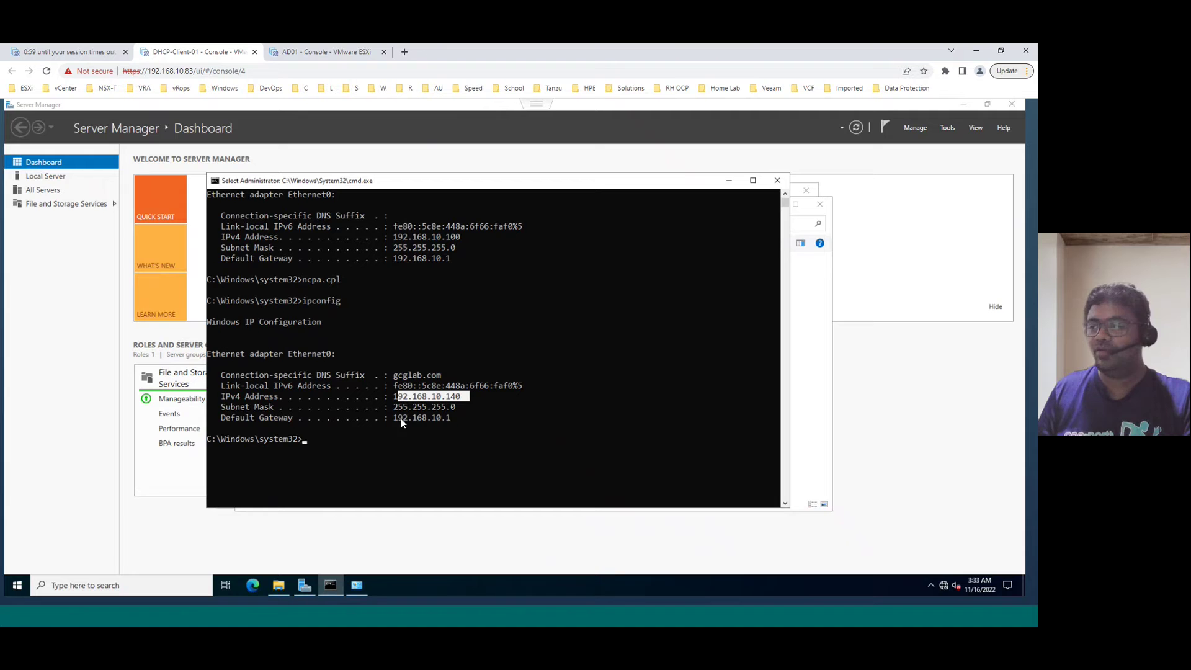
left_click(442, 426)
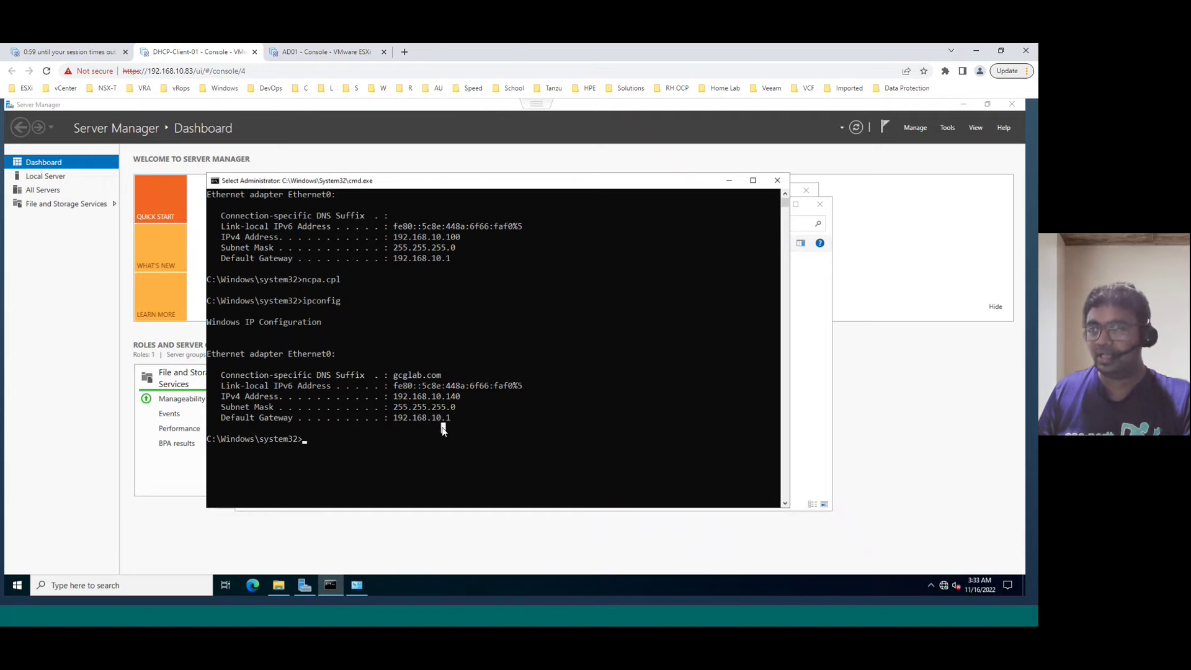
left_click(287, 51)
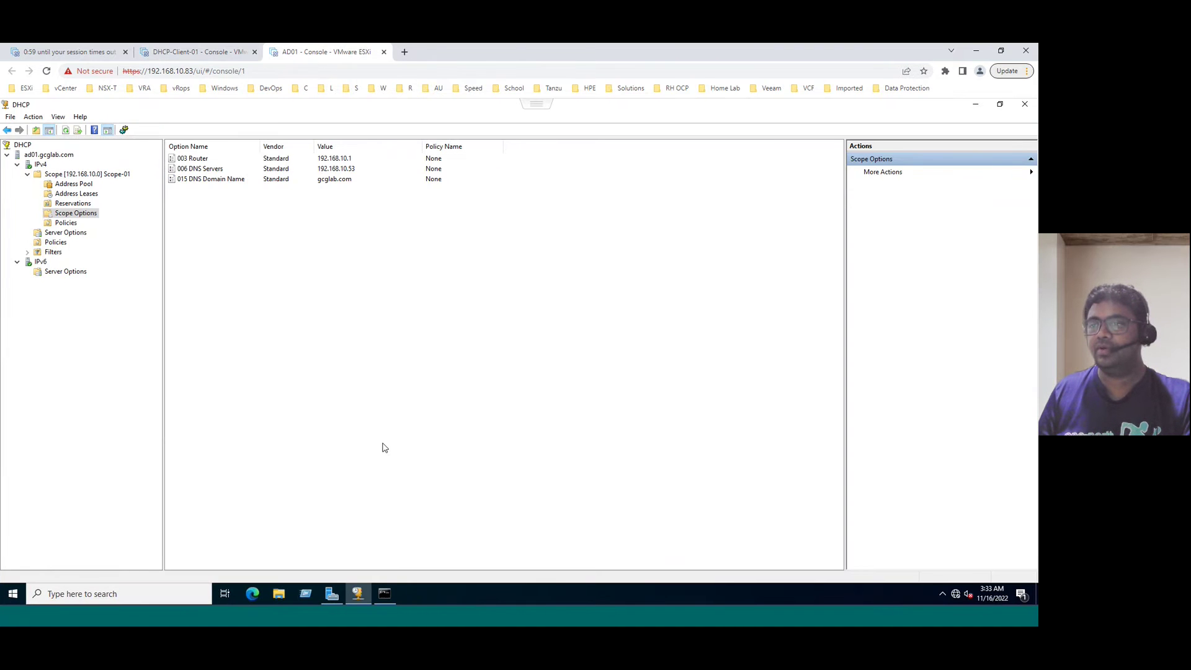
Refresh Scope-01 and confirm its Address Leases list 192.168.10.140 for dhcp-client-01, widening the Name column
left_click(71, 176)
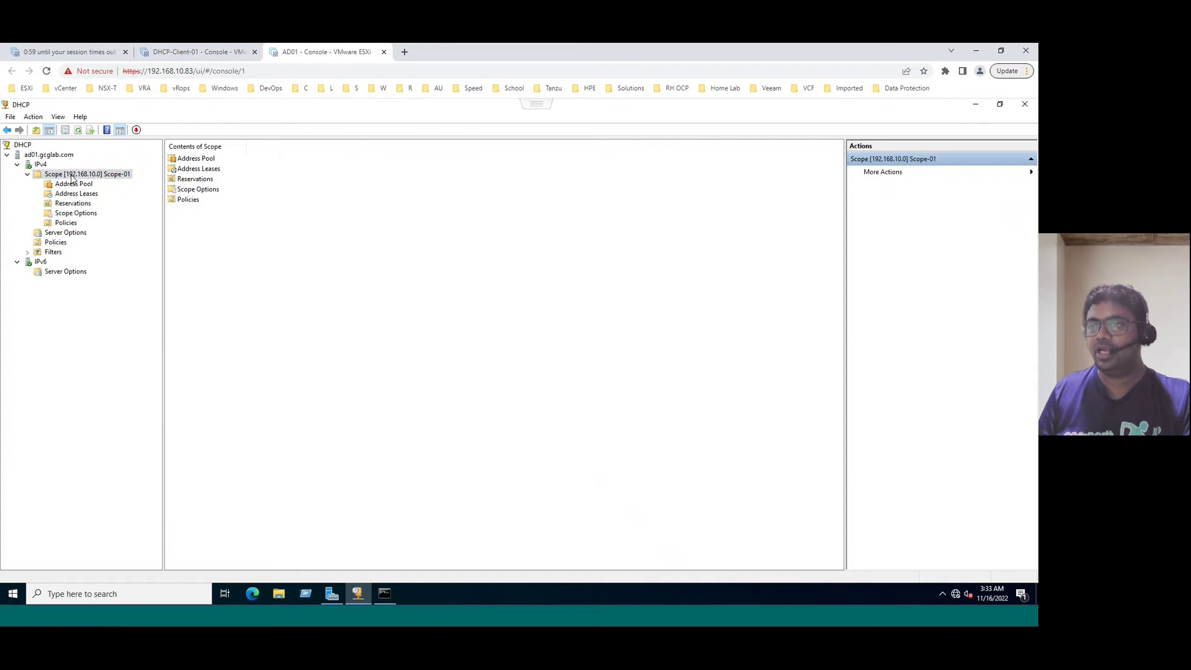
right_click(72, 177)
left_click(122, 289)
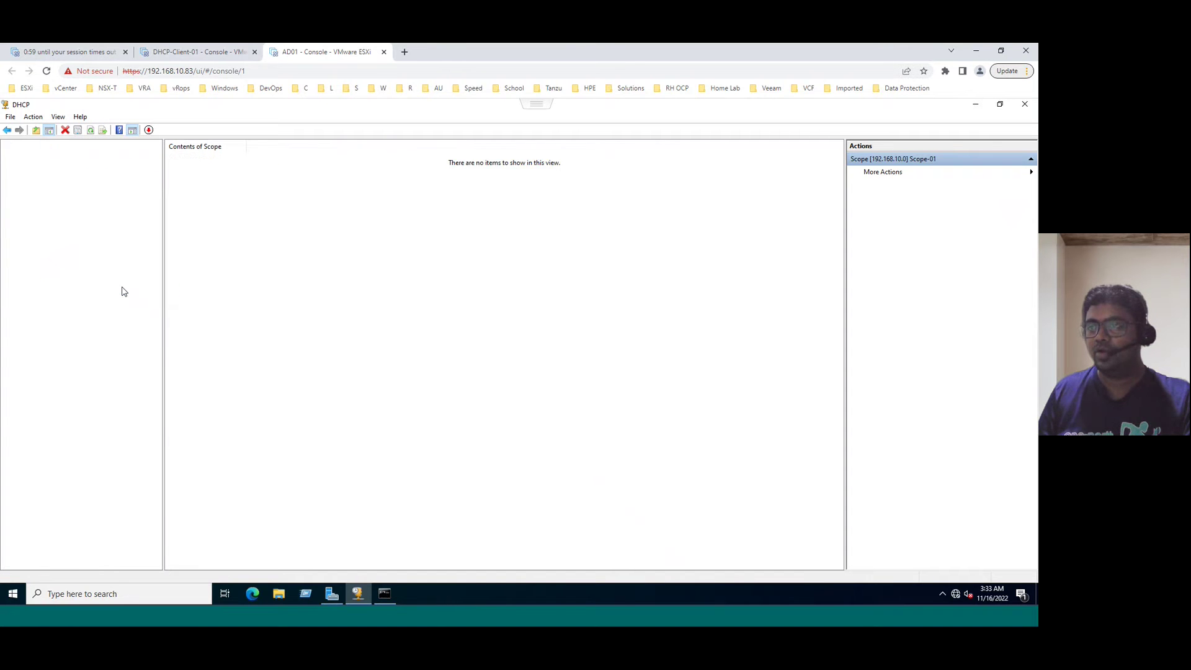
left_click(80, 186)
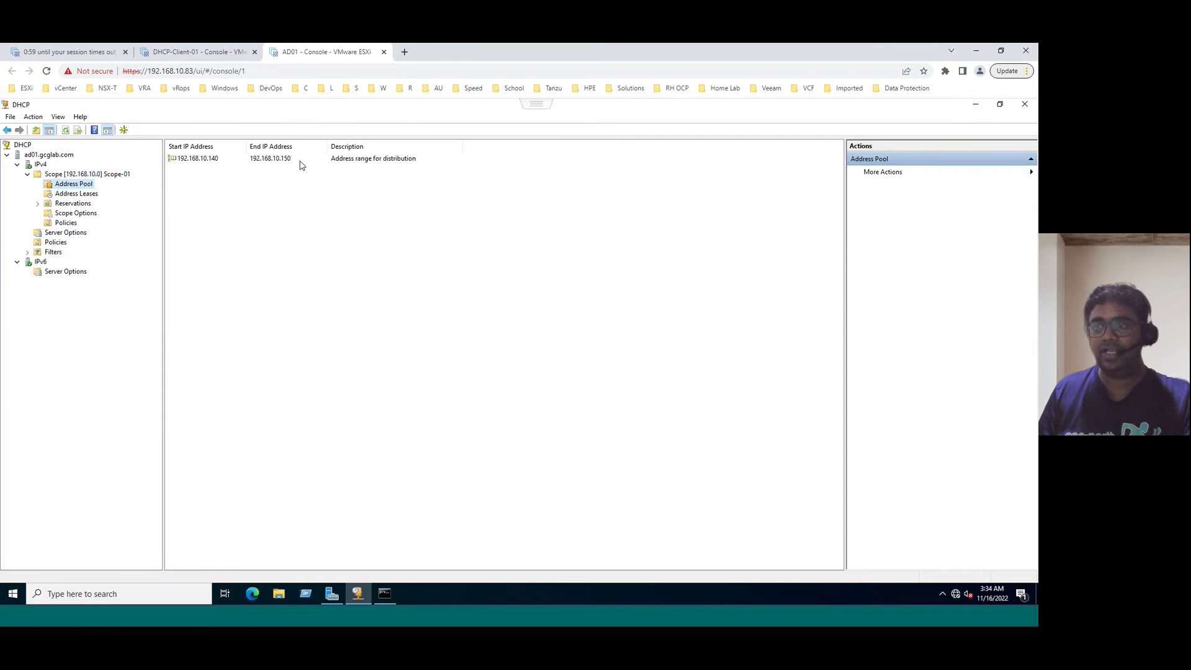
left_click(78, 195)
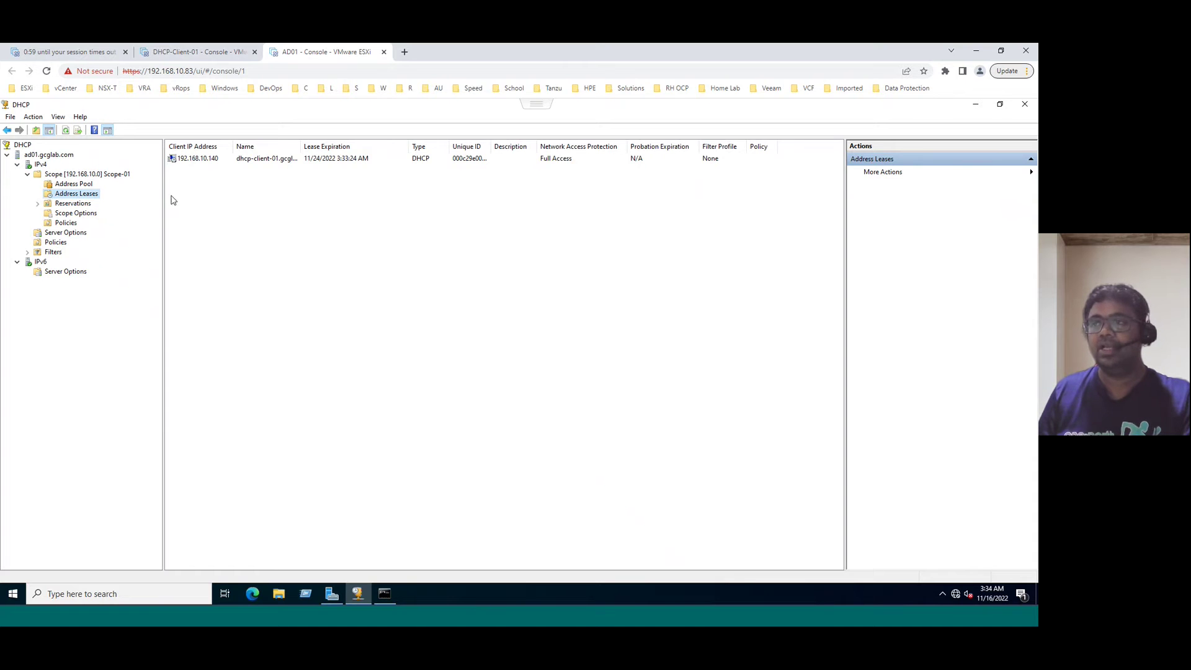
left_click(204, 160)
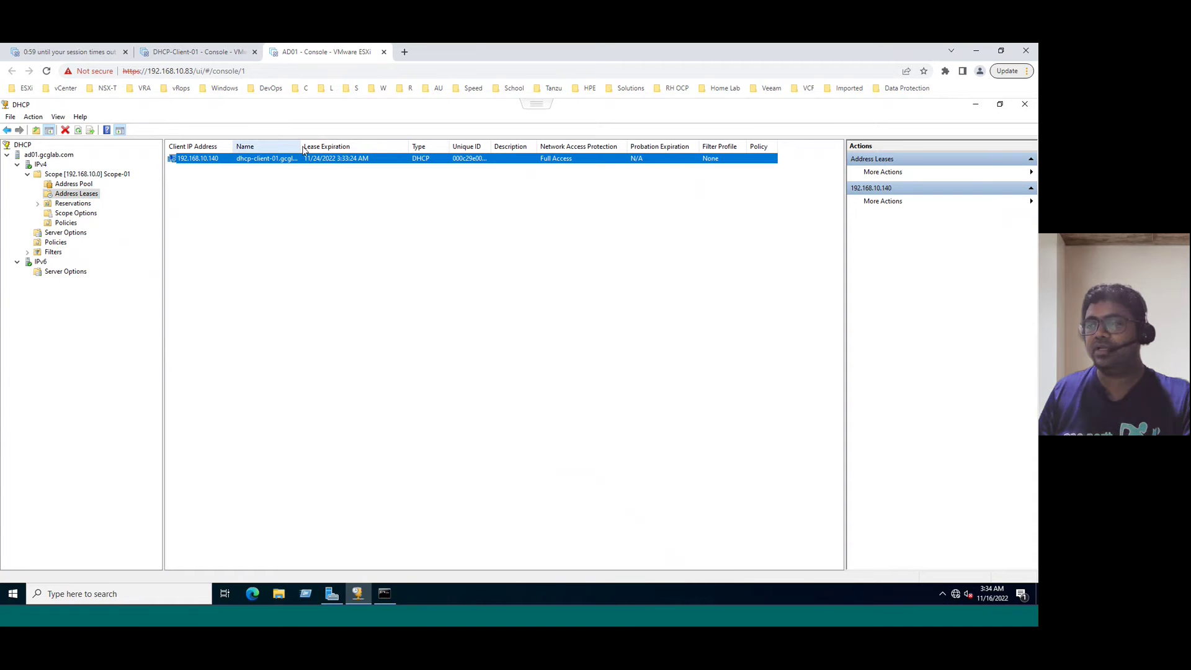
left_click_drag(302, 149, 355, 149)
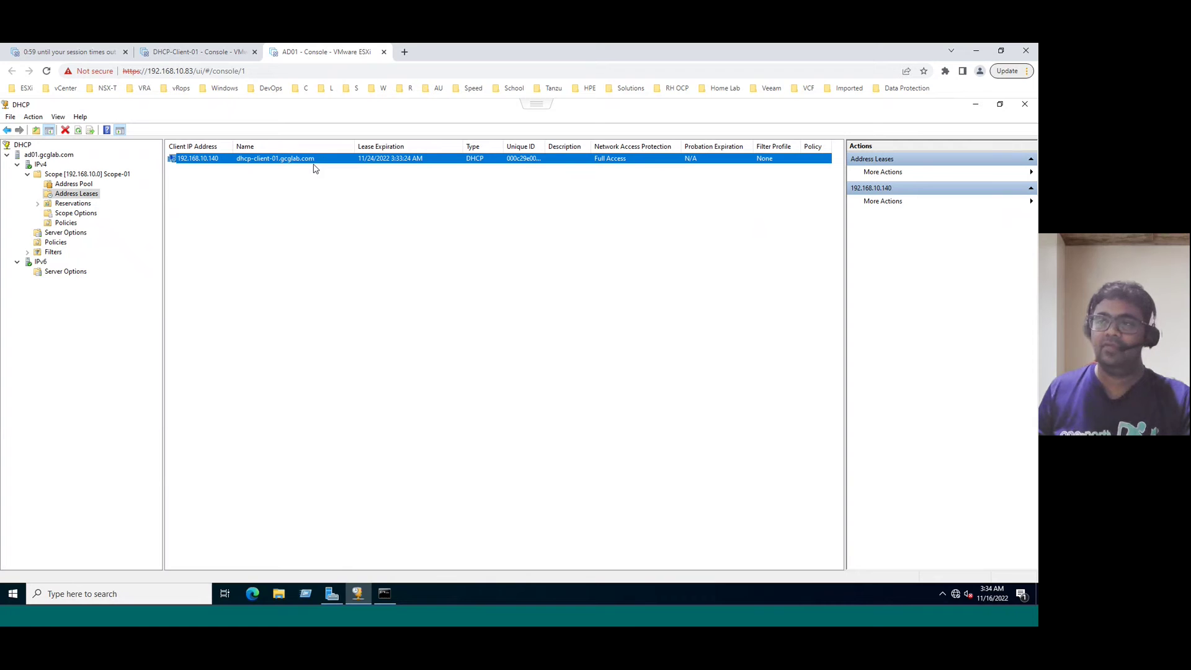
left_click(74, 184)
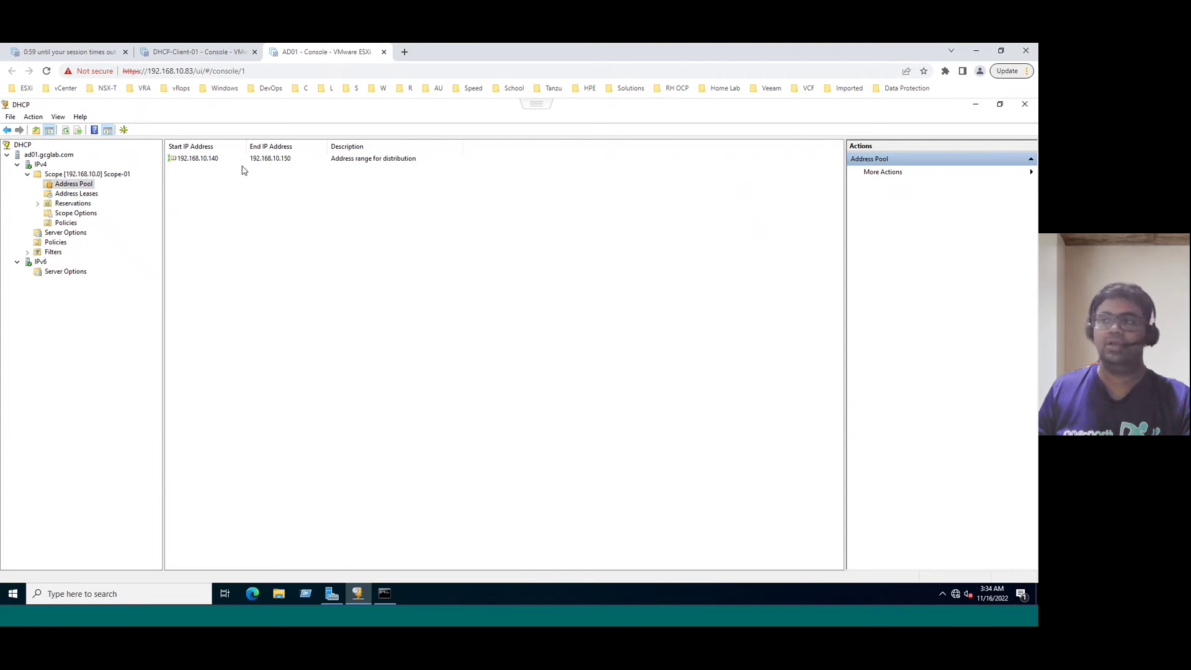
left_click(200, 54)
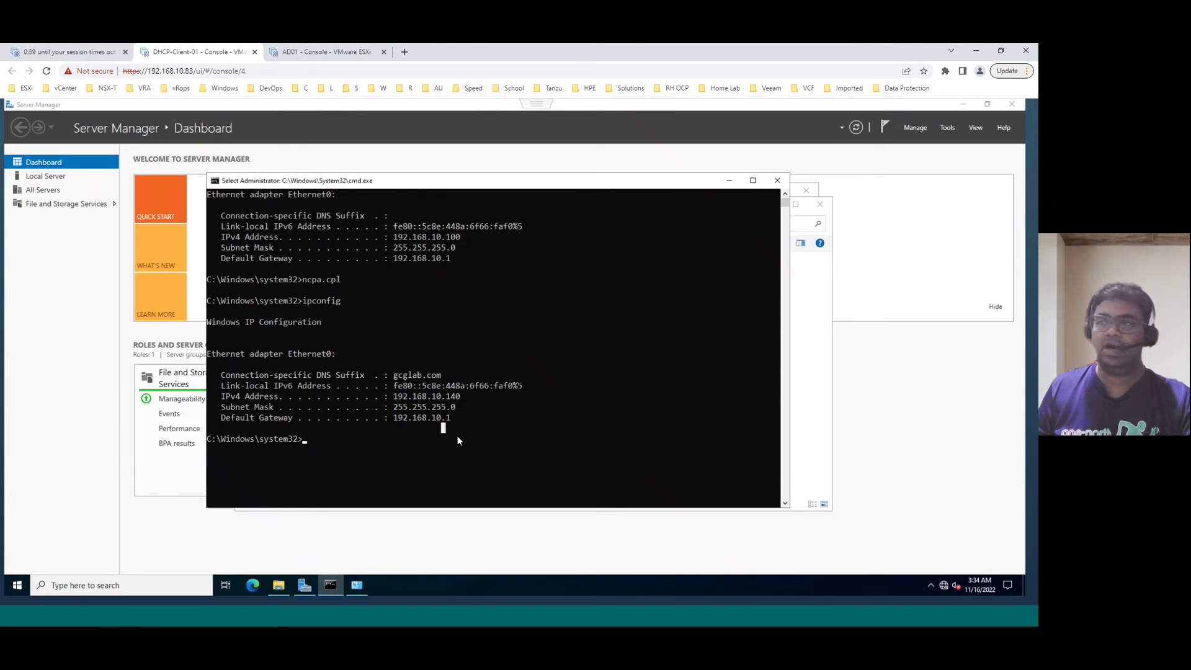
Run ipconfig /renew to renew the DHCP lease
left_click_drag(463, 398, 443, 402)
left_click(447, 462)
key("Escape")
type("ipconfg")
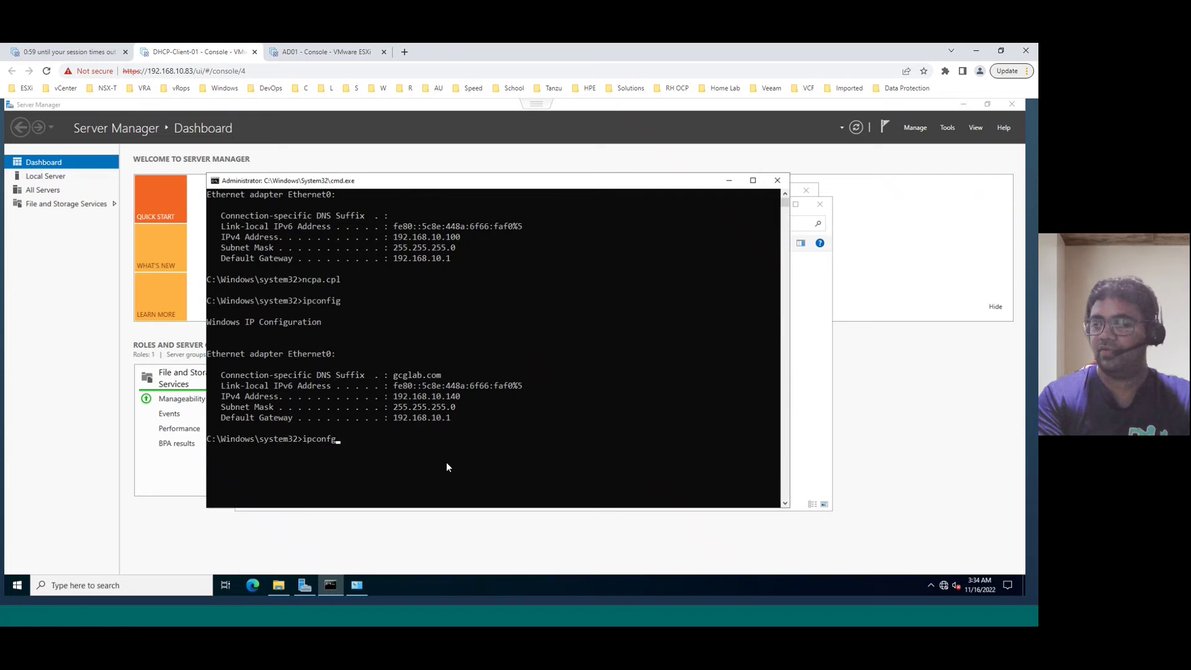
key("BackSpace")
type("ig")
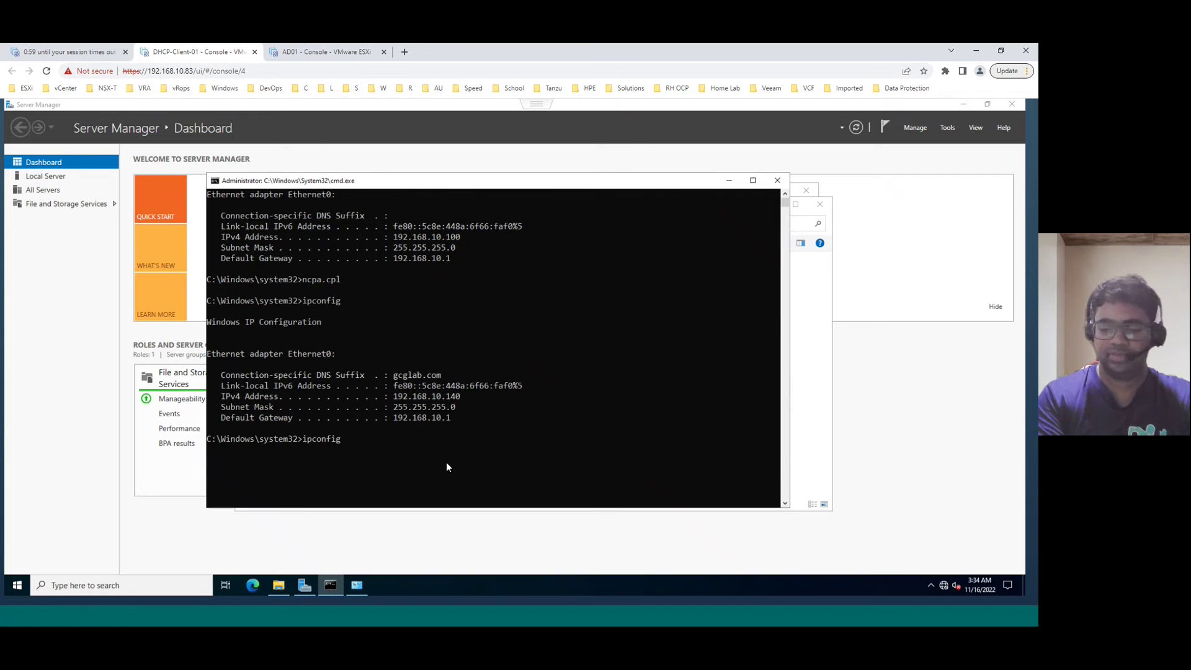
type(" /renew")
key("Return")
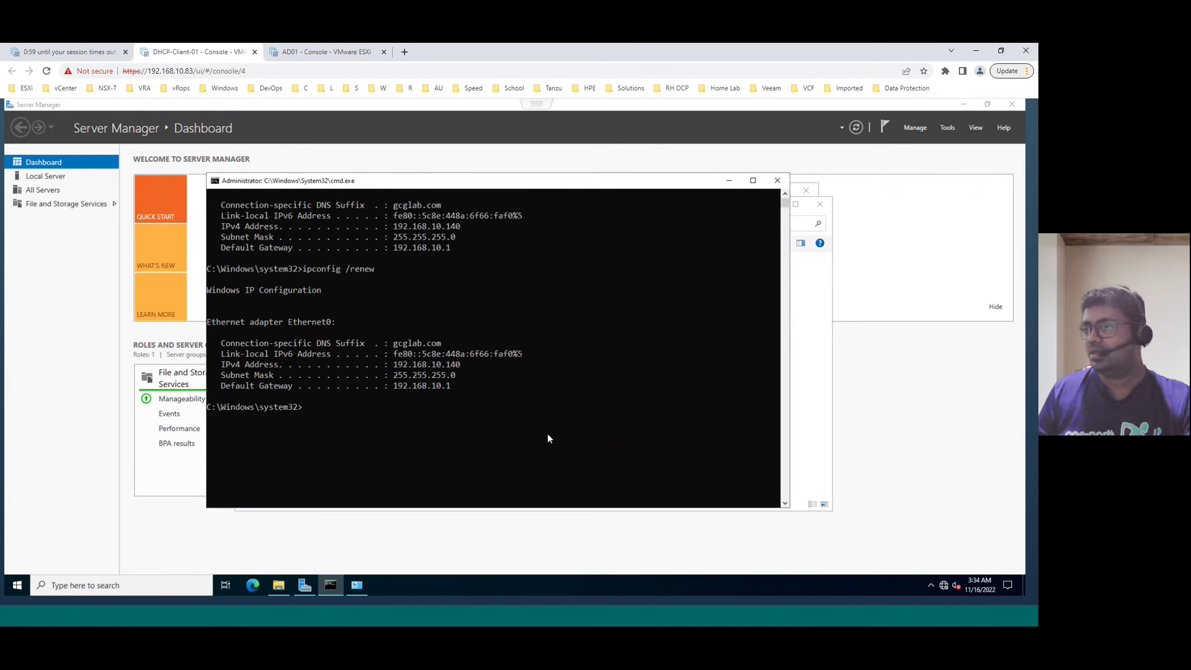
Rerun plain ipconfig and highlight the unchanged address 192.168.10.140
key("Up")
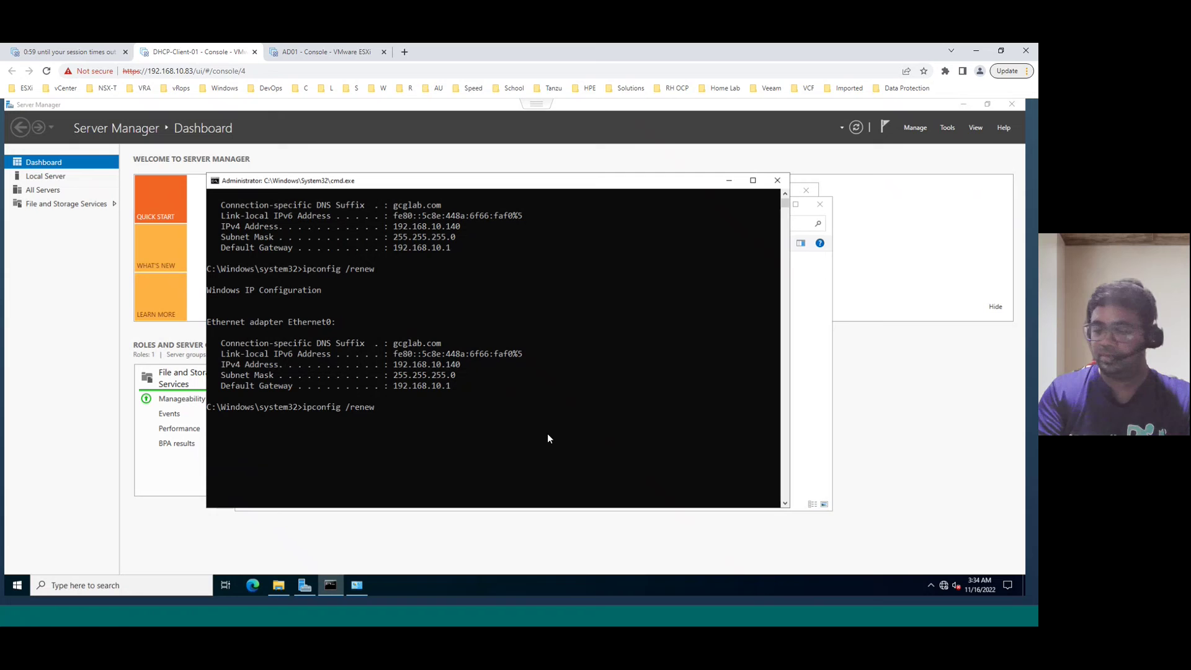
key("BackSpace")
key("BackSpace")
key("BackSpace")
key("BackSpace")
key("BackSpace")
key("BackSpace")
key("BackSpace")
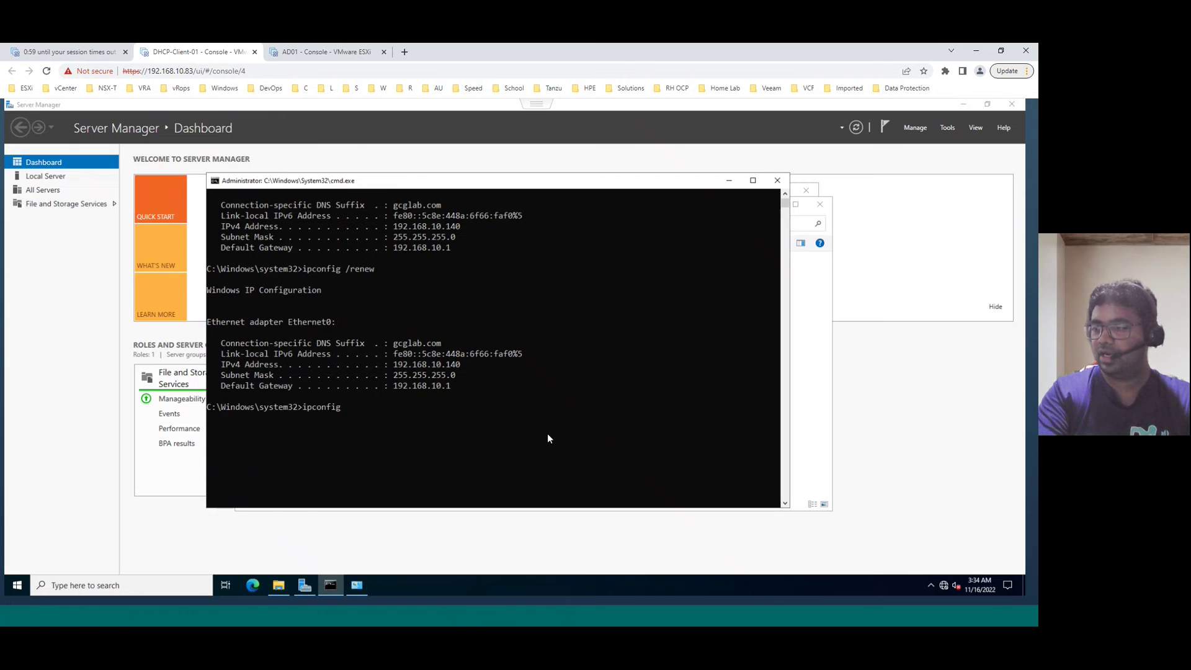
key("Return")
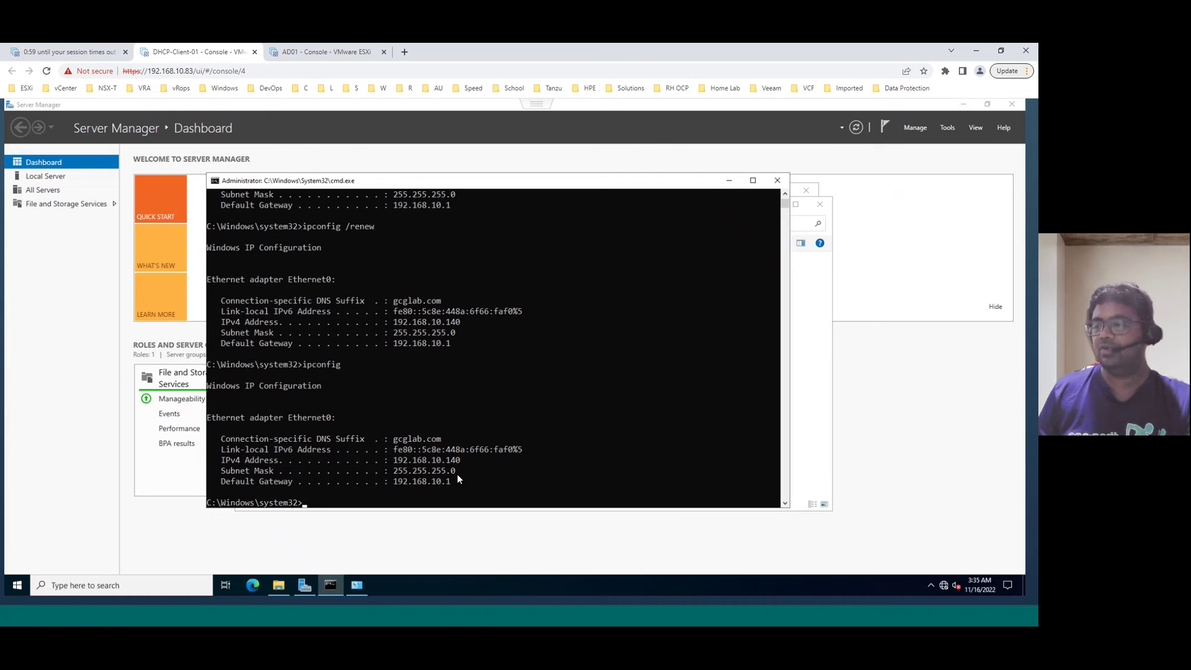
left_click_drag(449, 460, 455, 459)
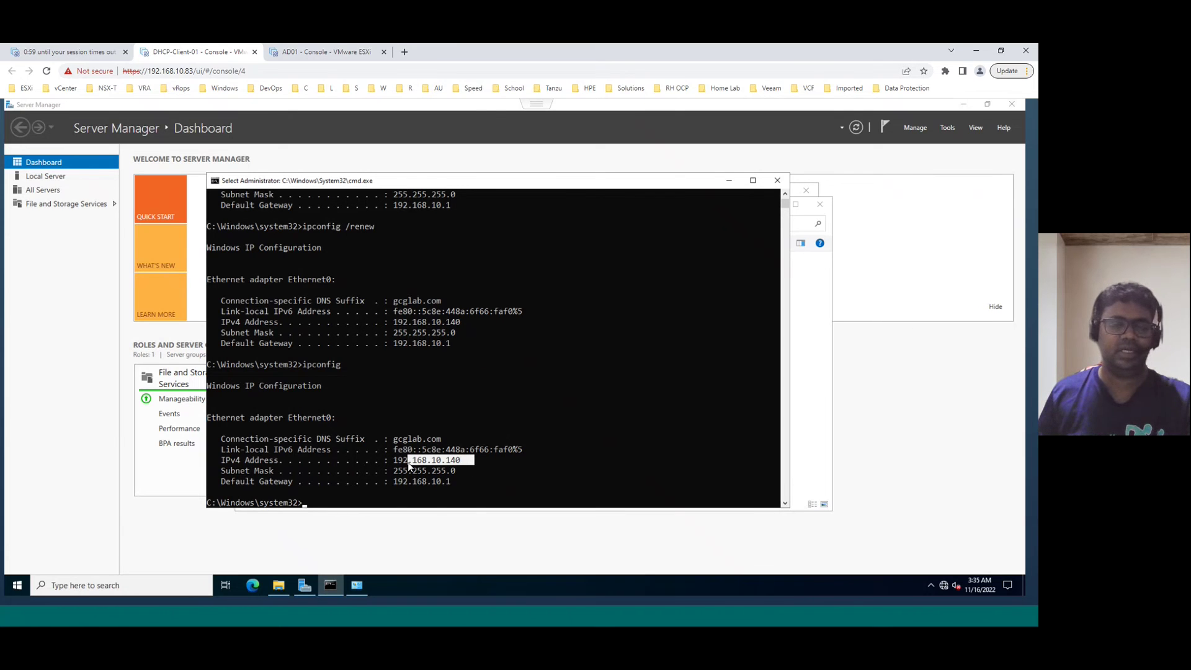
left_click(548, 417)
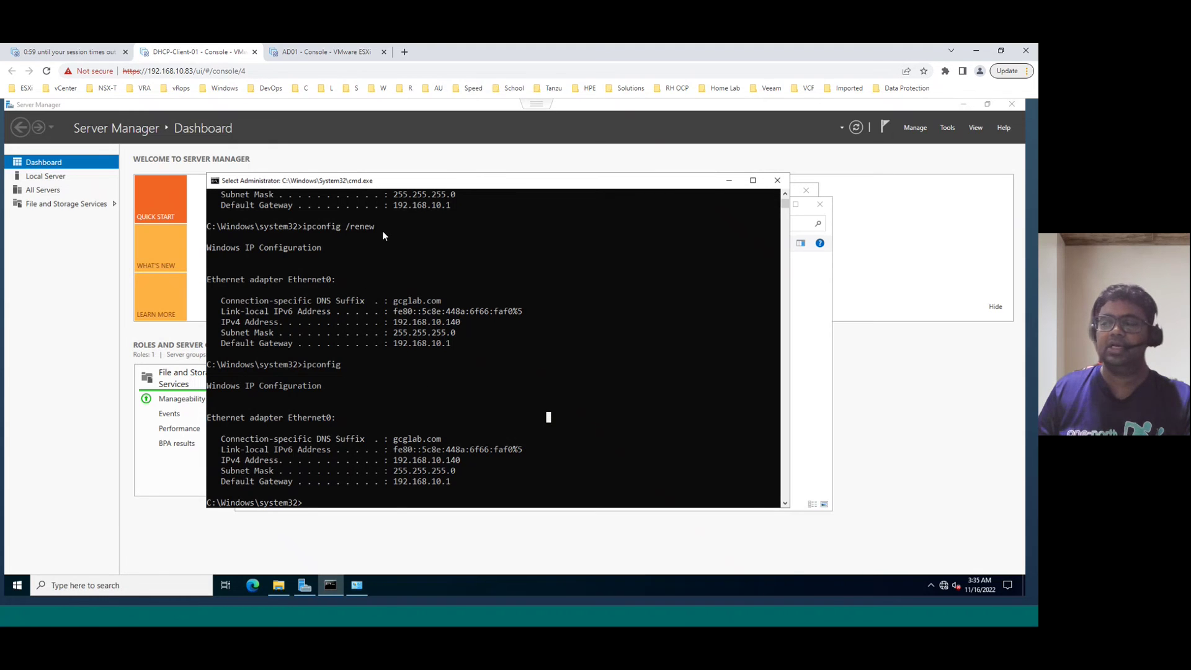
Run ipconfig /? and highlight its /renew and /release examples, then advance to the closing slide
left_click_drag(382, 230, 346, 229)
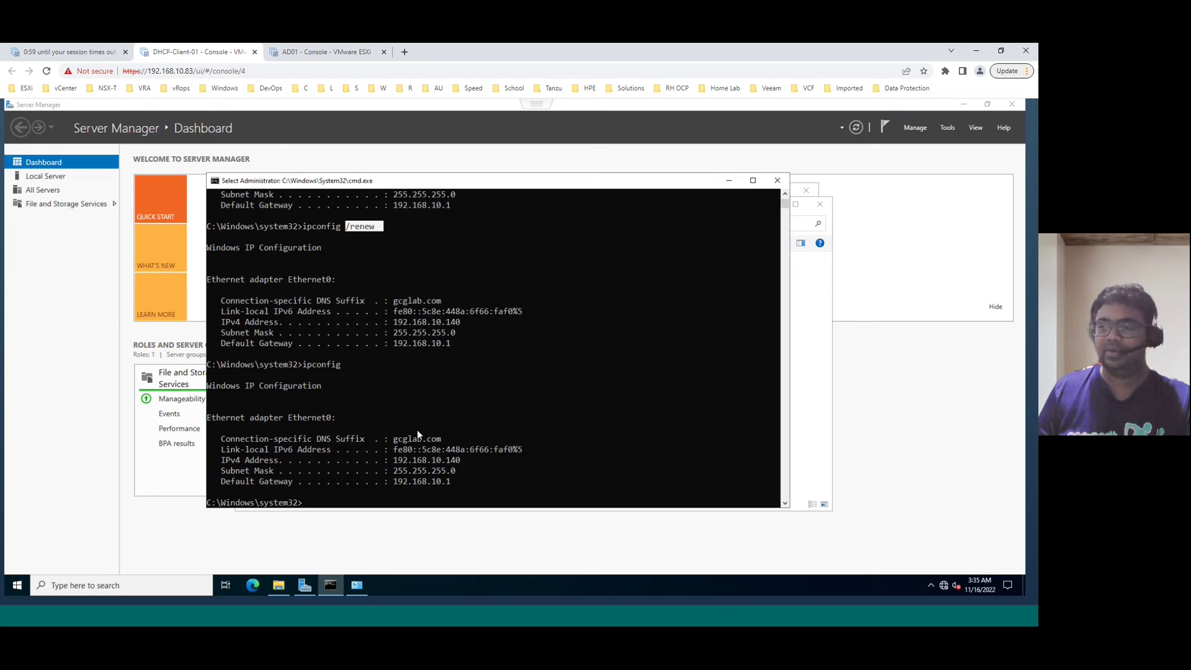
key("Return")
type("ipconf")
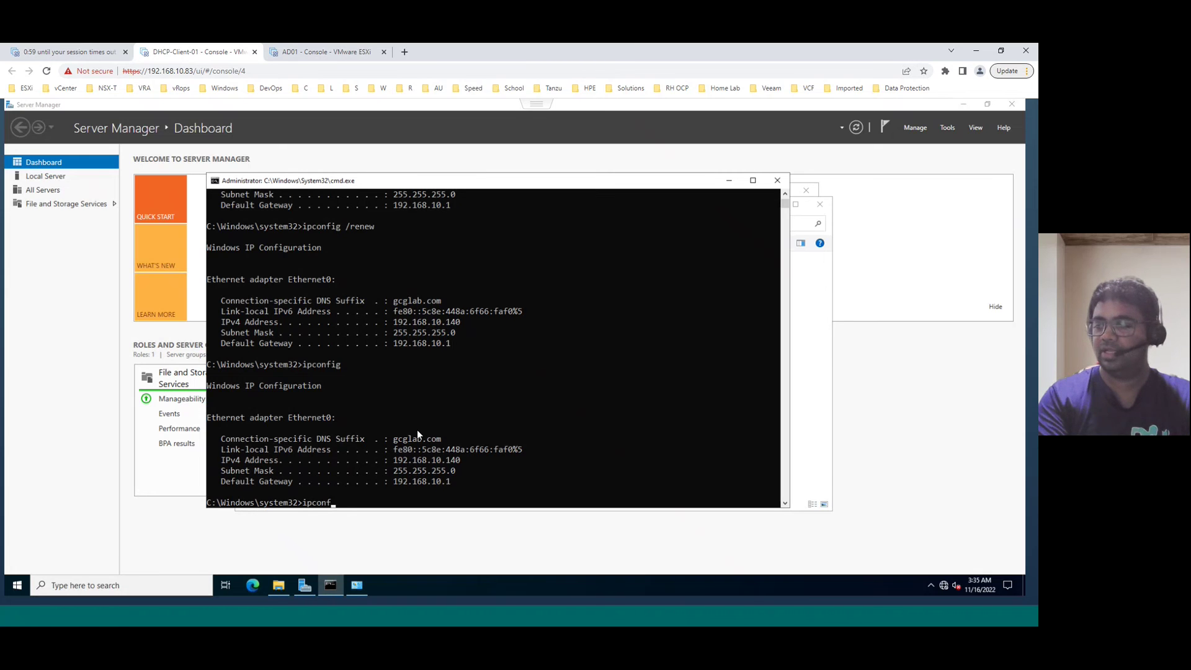
type("ig /?")
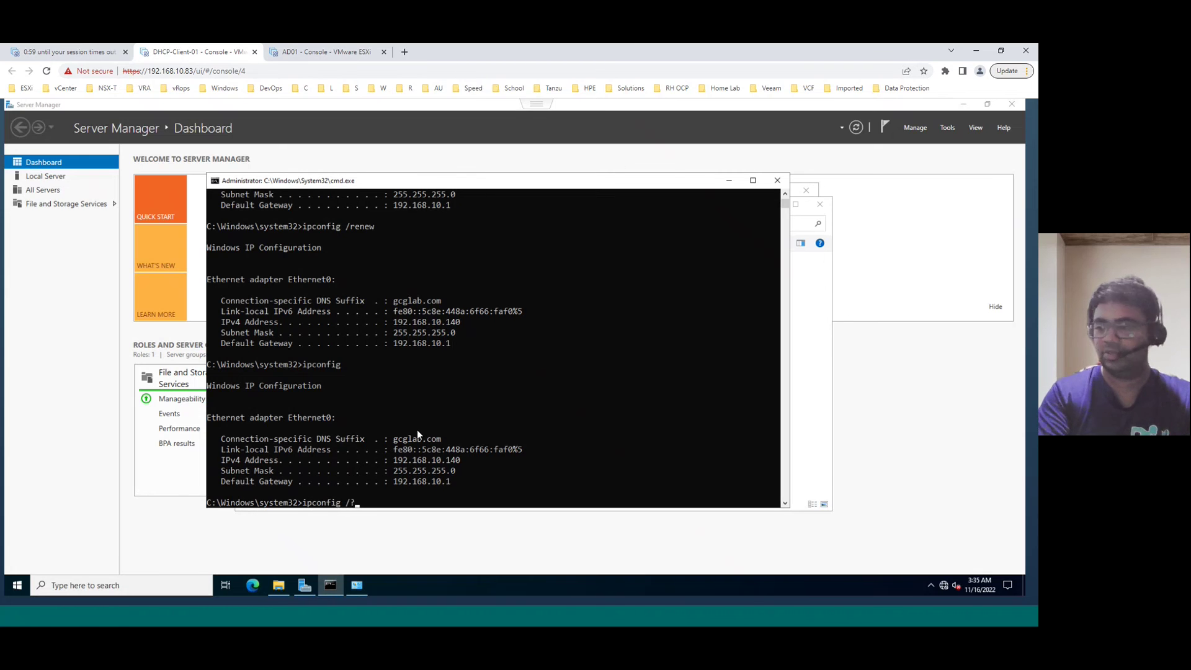
key("Return")
left_click_drag(274, 389, 304, 385)
left_click(281, 420)
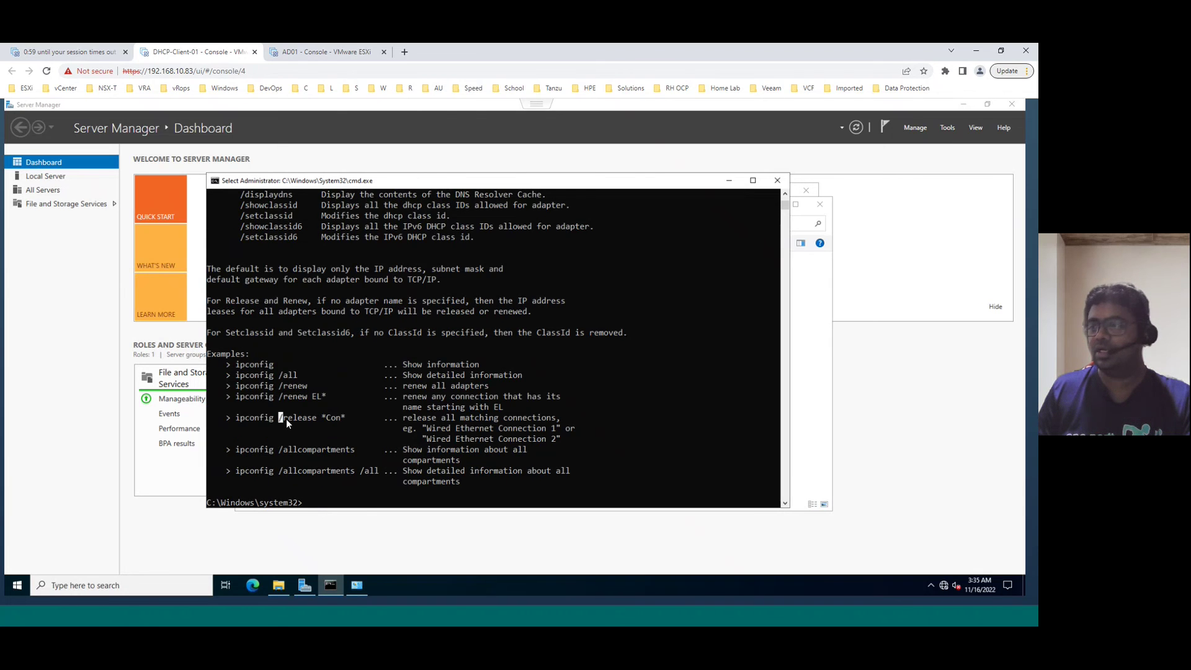
left_click_drag(314, 417, 351, 411)
scroll(322, 285, "up", 5)
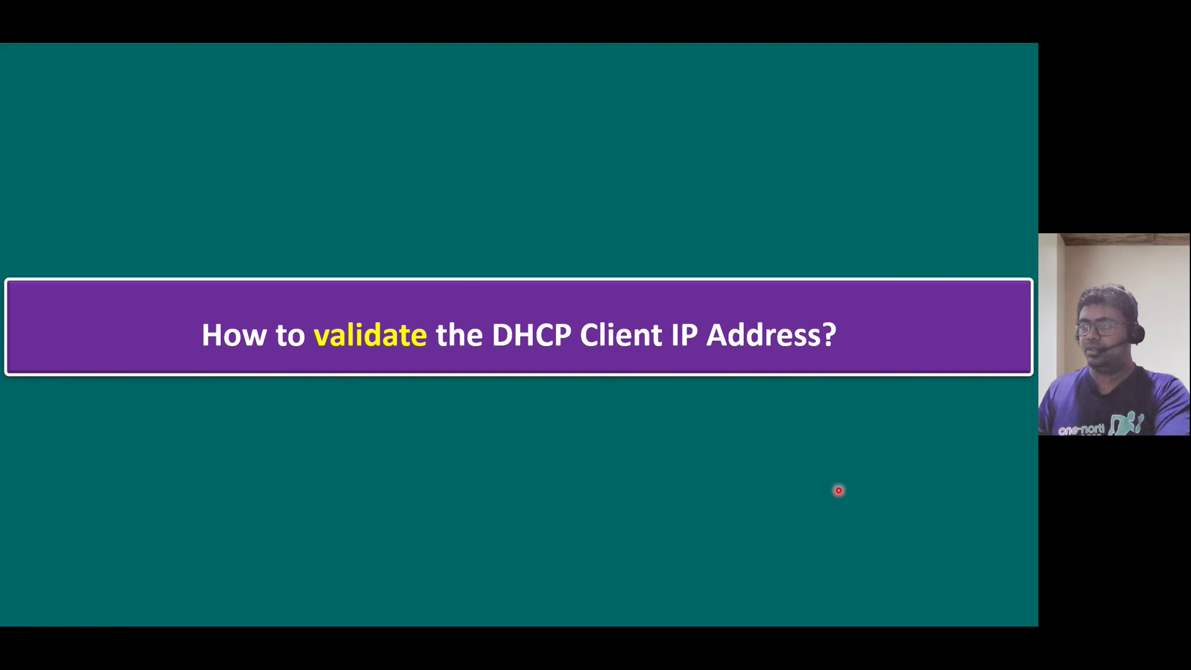
key("Right")
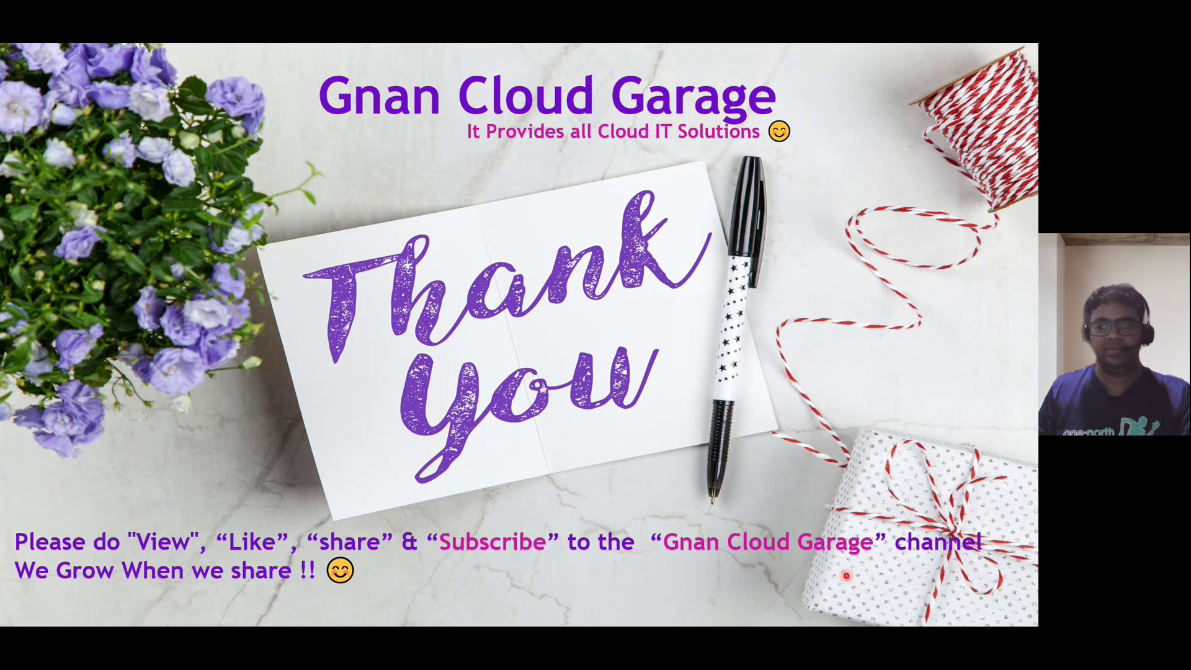